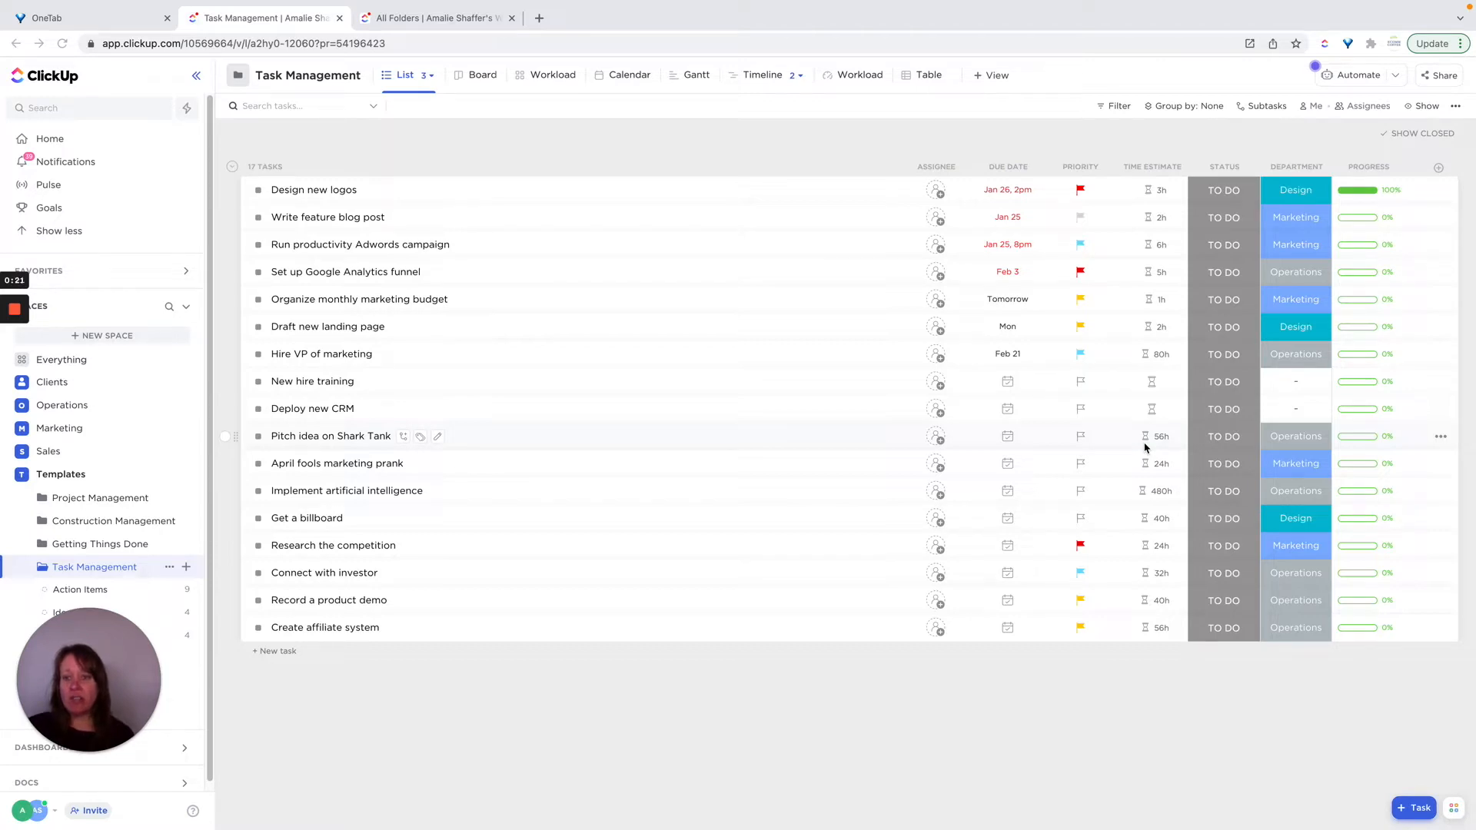
left_click_drag(85, 690, 67, 468)
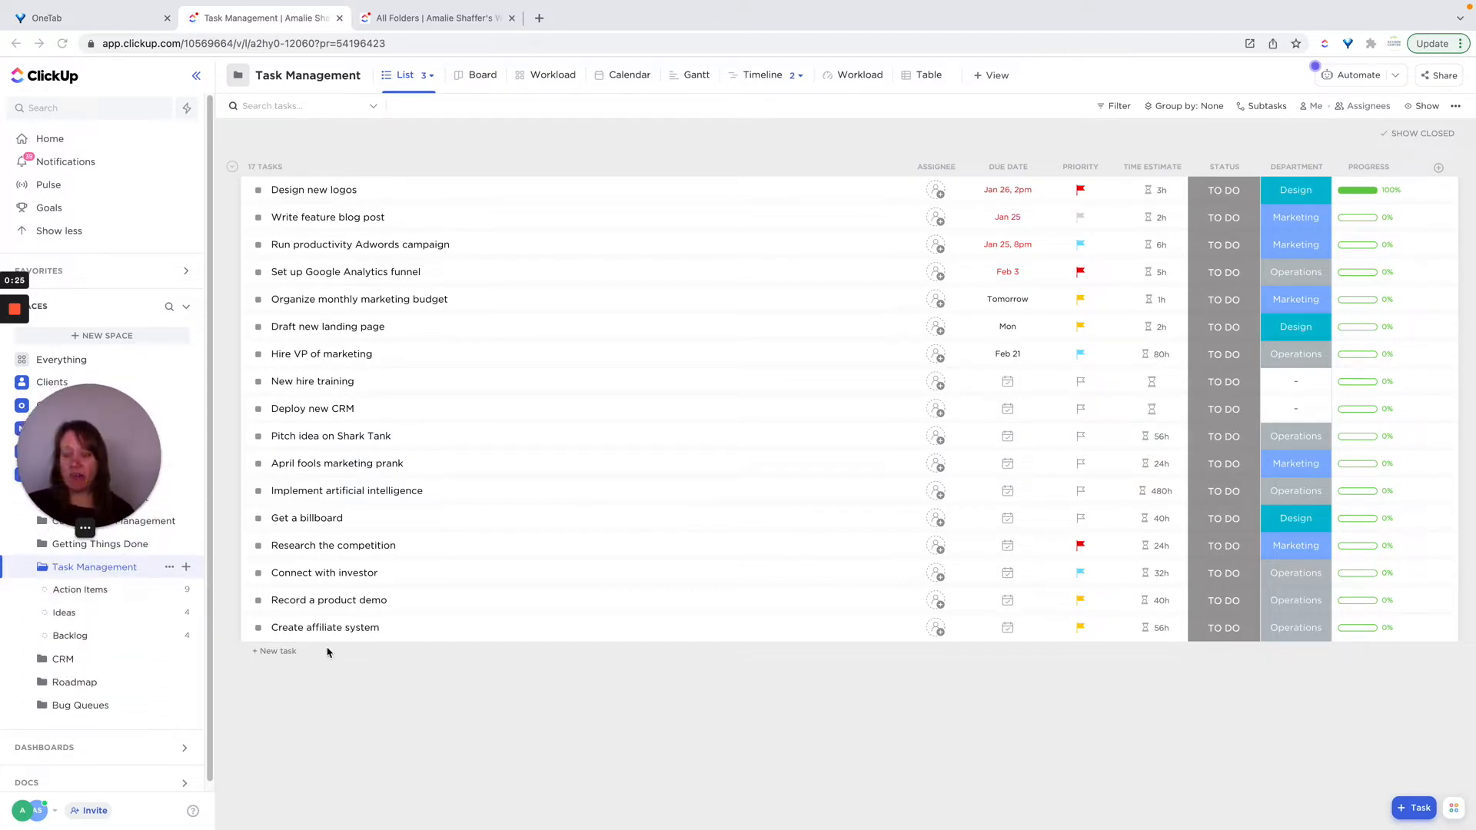
left_click(188, 567)
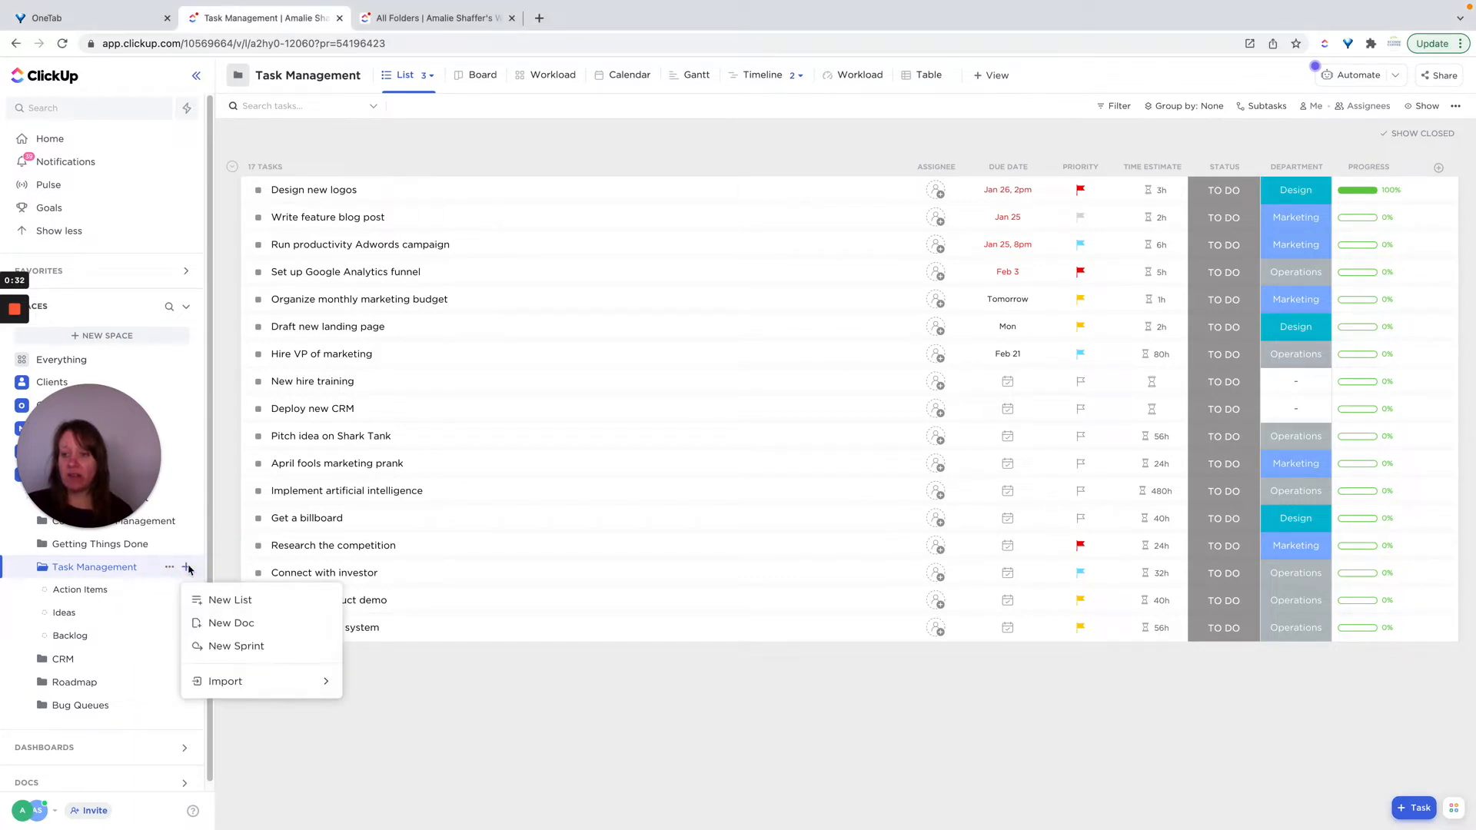
left_click(169, 504)
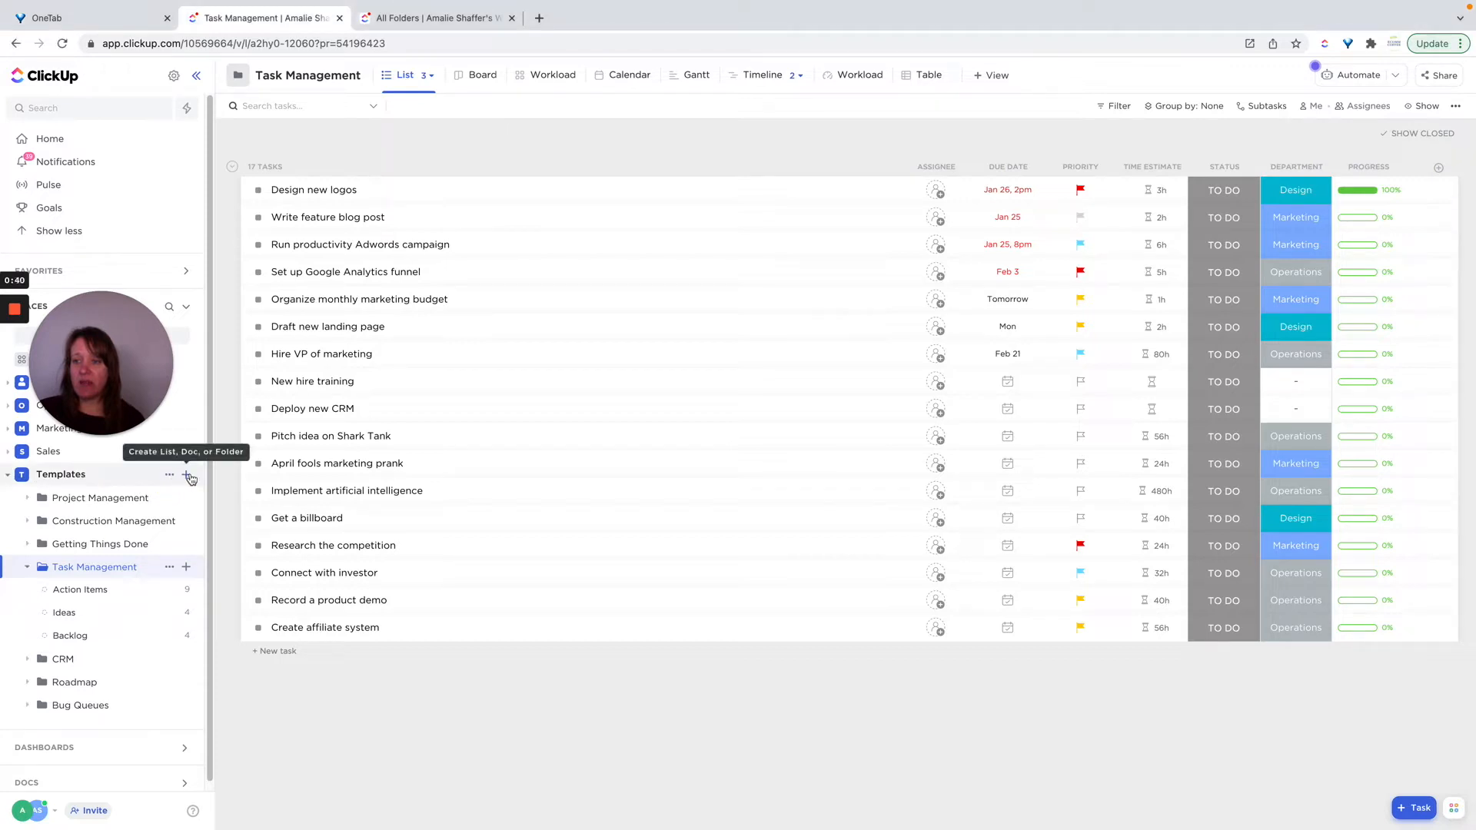
Step: Start a new folder in the Templates space and open the Task Management folder template from the Community templates
left_click(187, 475)
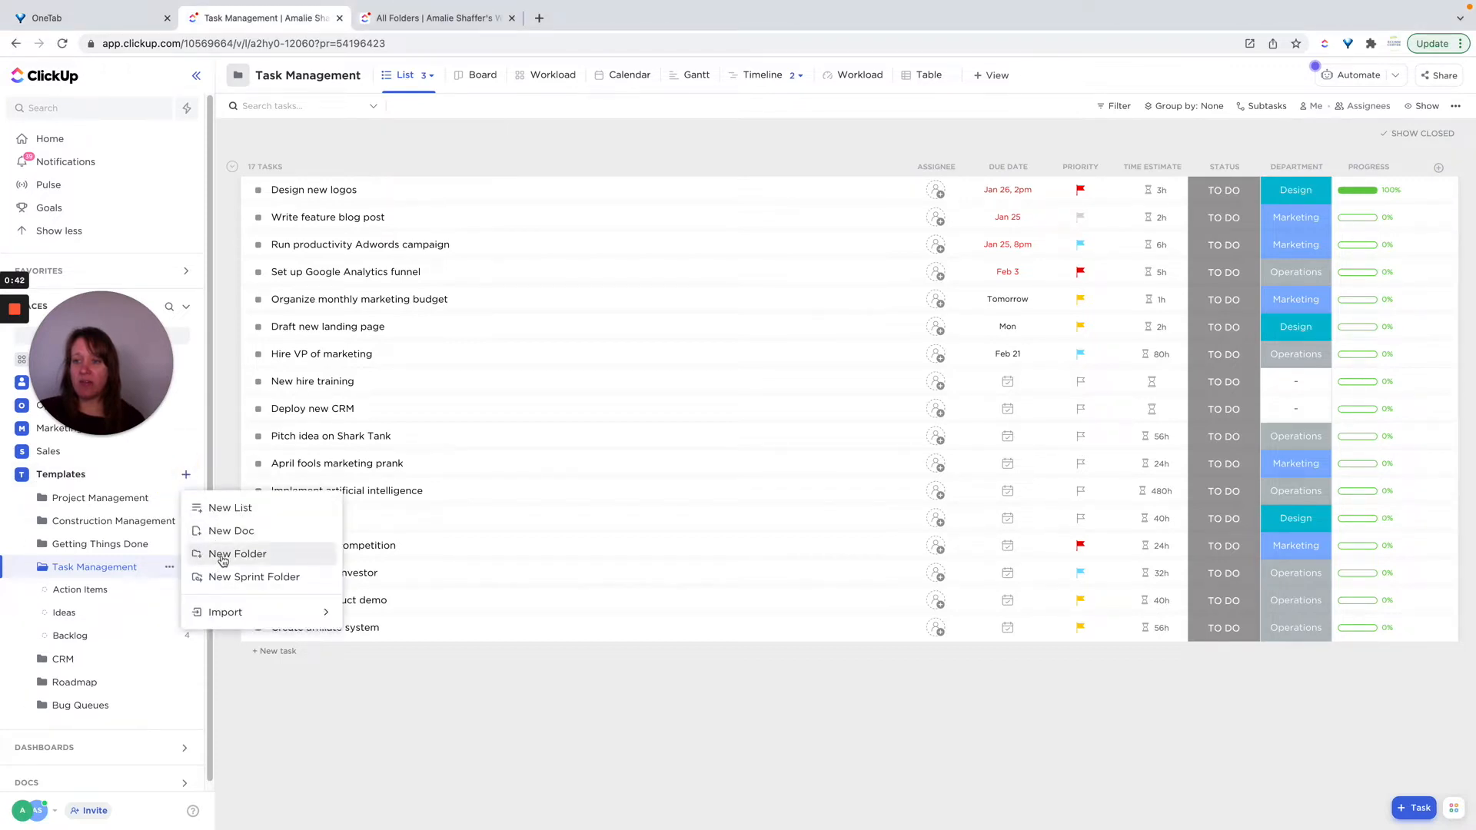
left_click(223, 557)
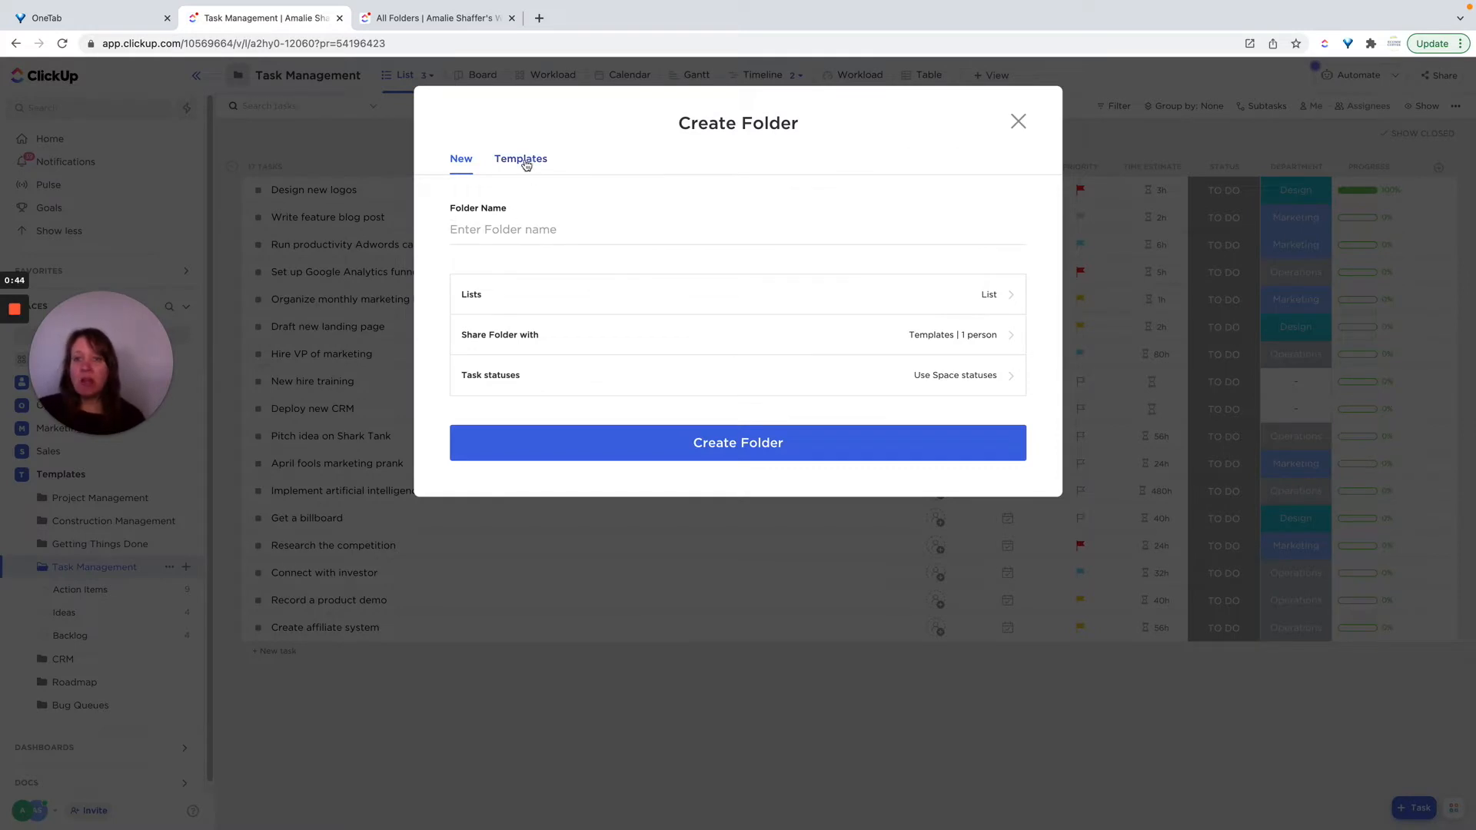
left_click(523, 161)
left_click(439, 213)
scroll(708, 438, "down", 3)
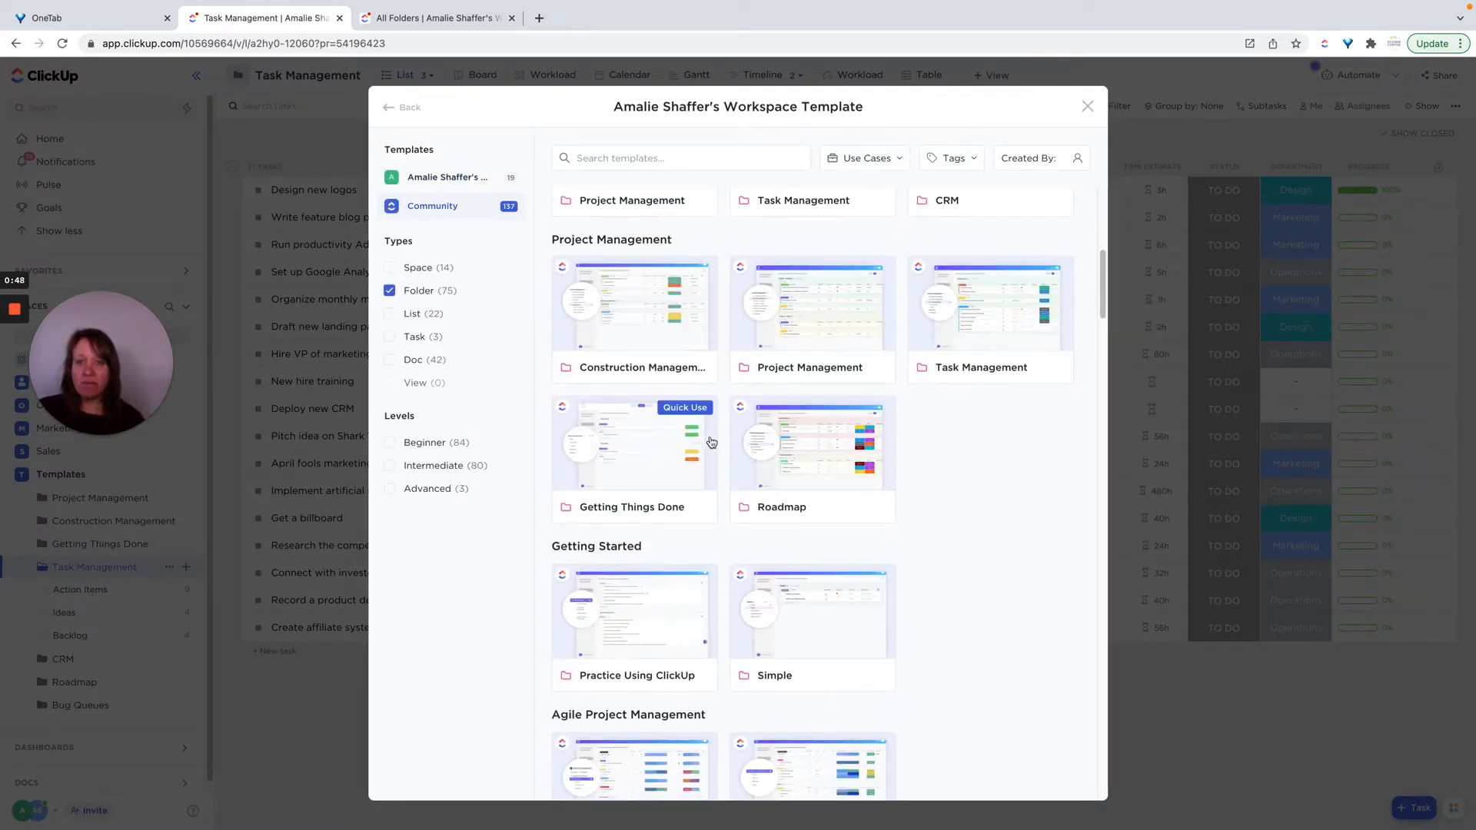
left_click(989, 329)
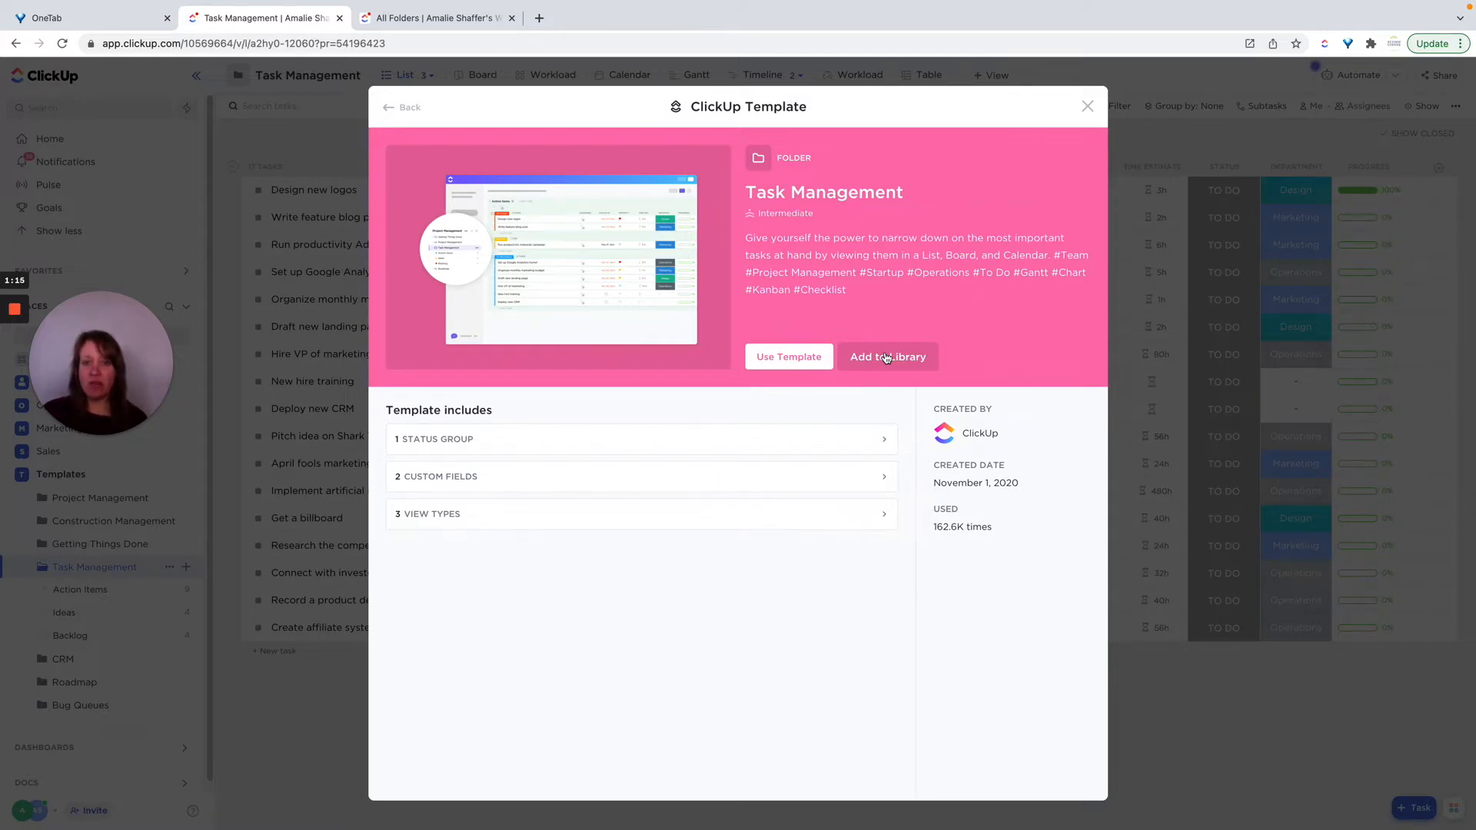
Step: Choose to use the Task Management template and name the new folder Task Management 2
left_click(785, 364)
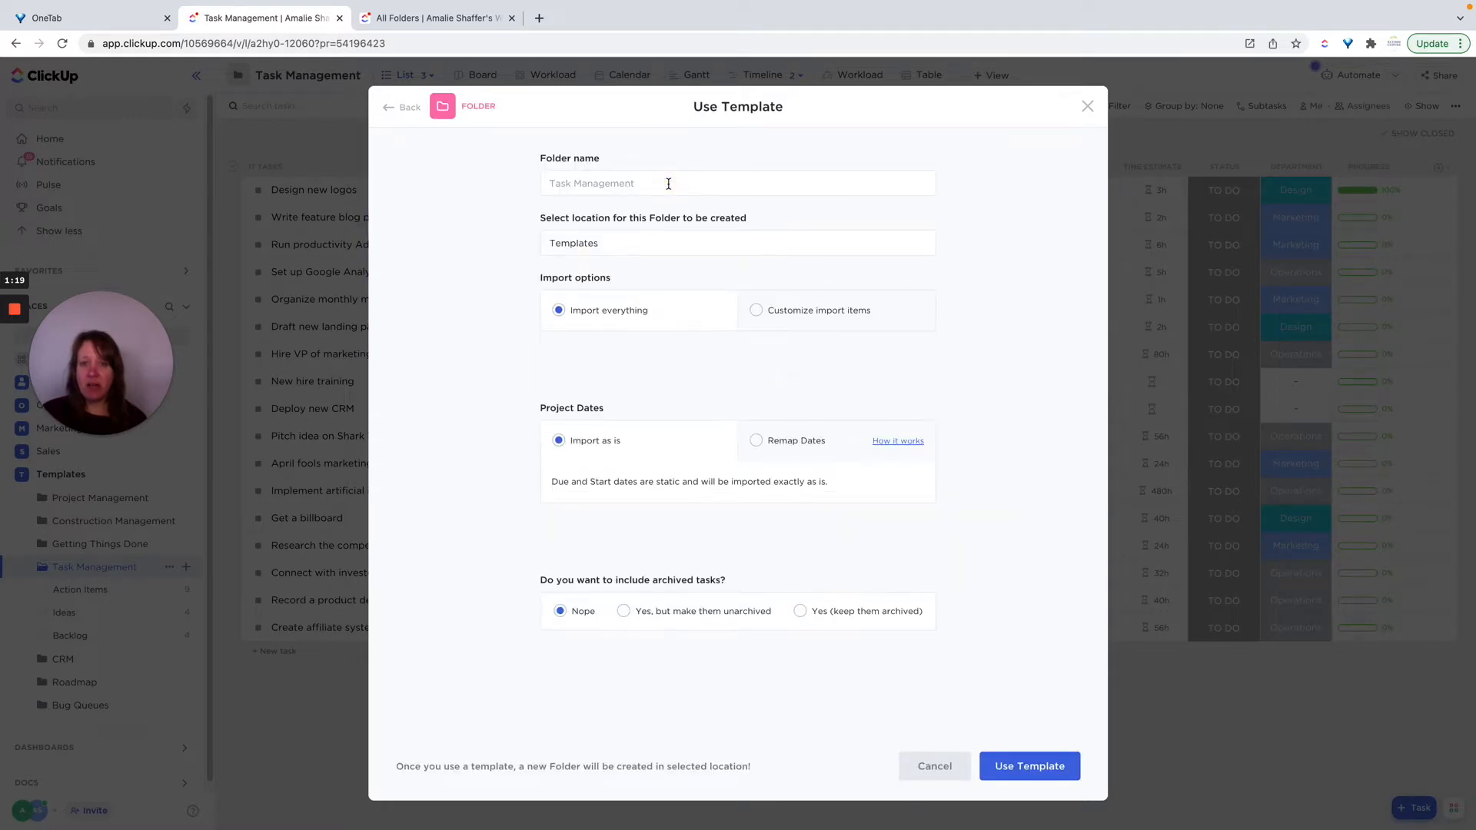
type("Task Man")
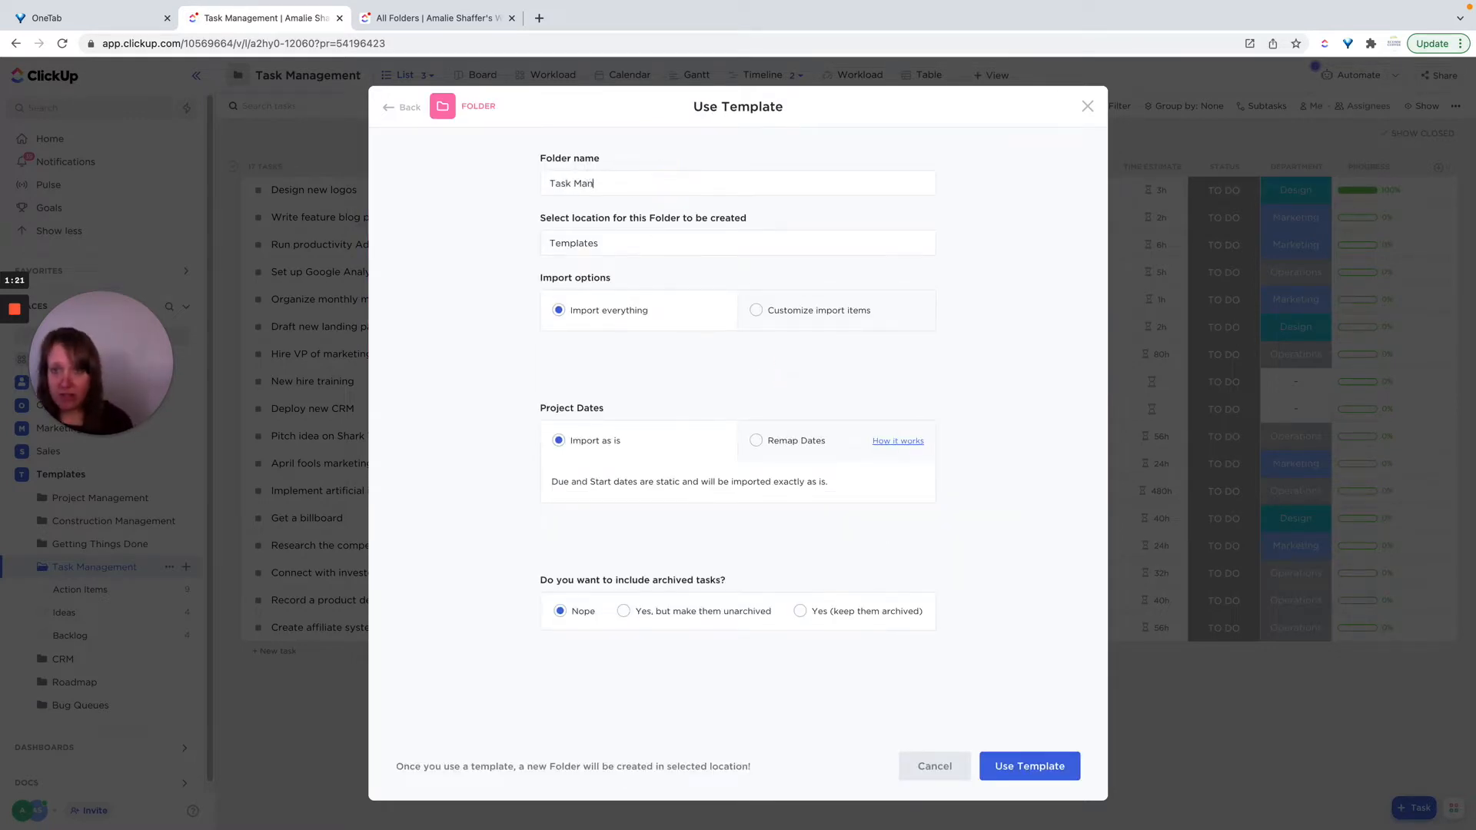
type("agement 2")
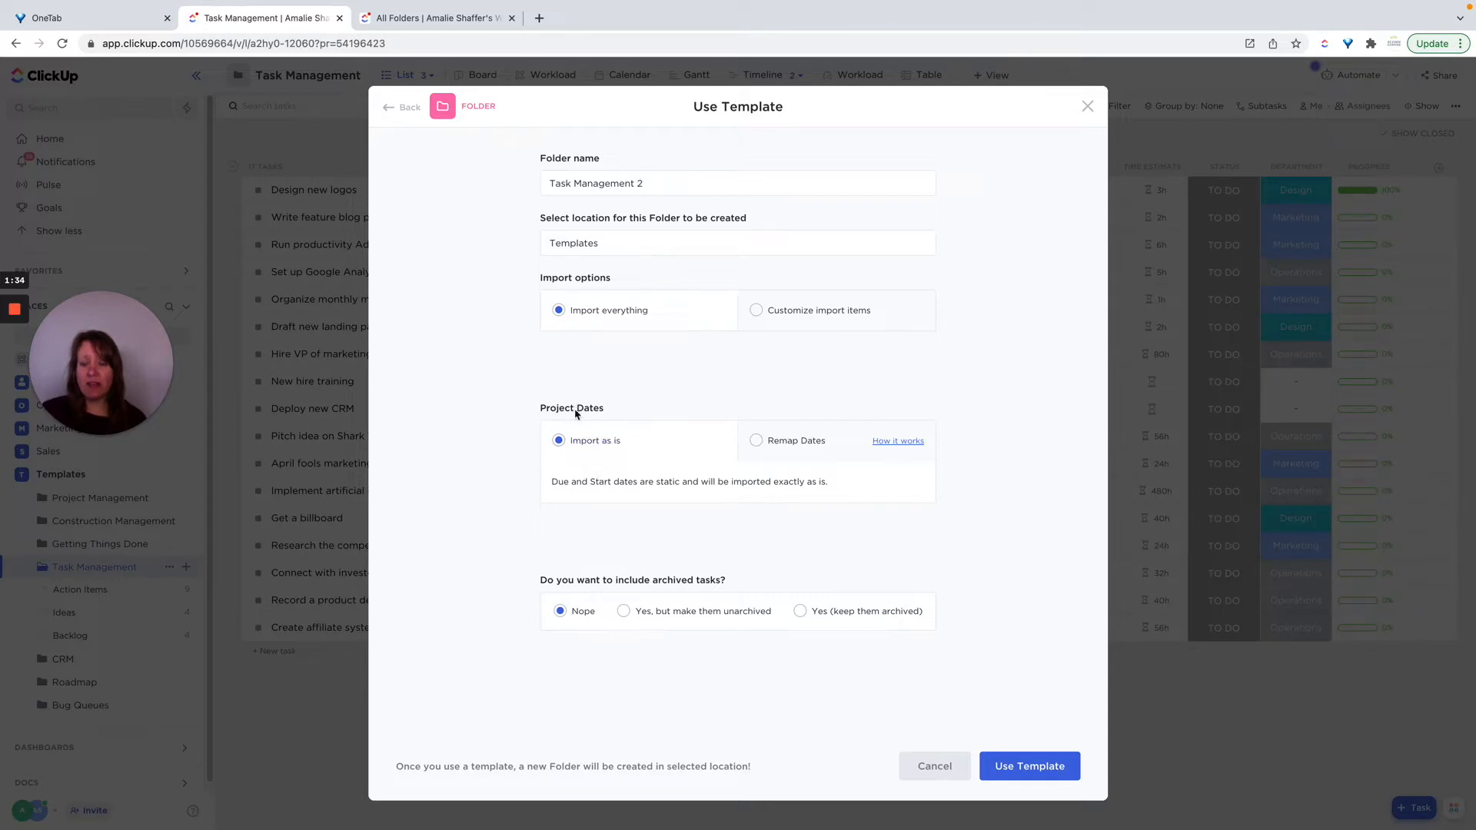
Step: Remap the template's project dates to a start date of Monday, February 14, 2022
left_click(752, 441)
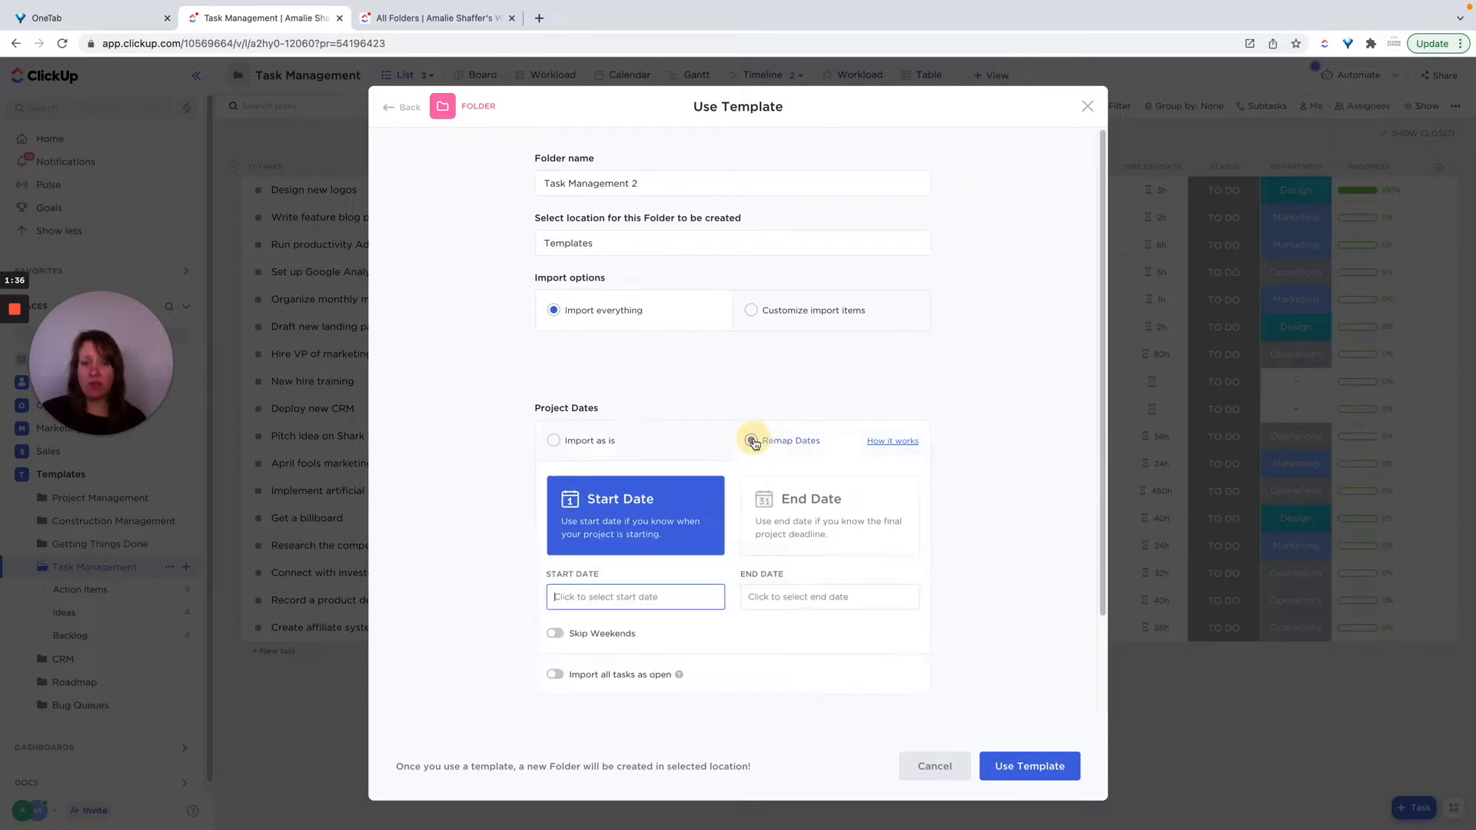
left_click(599, 605)
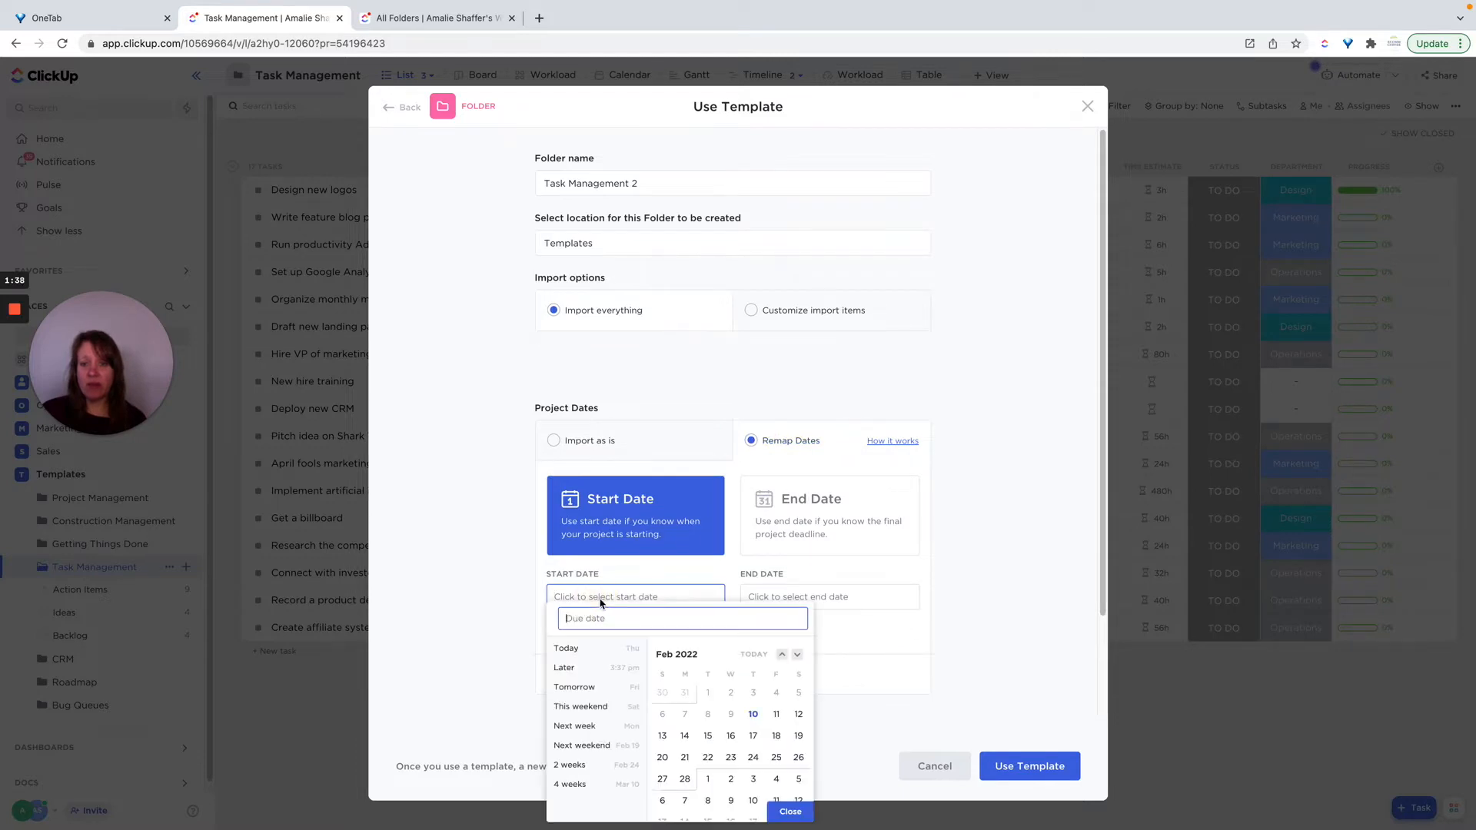
left_click(684, 735)
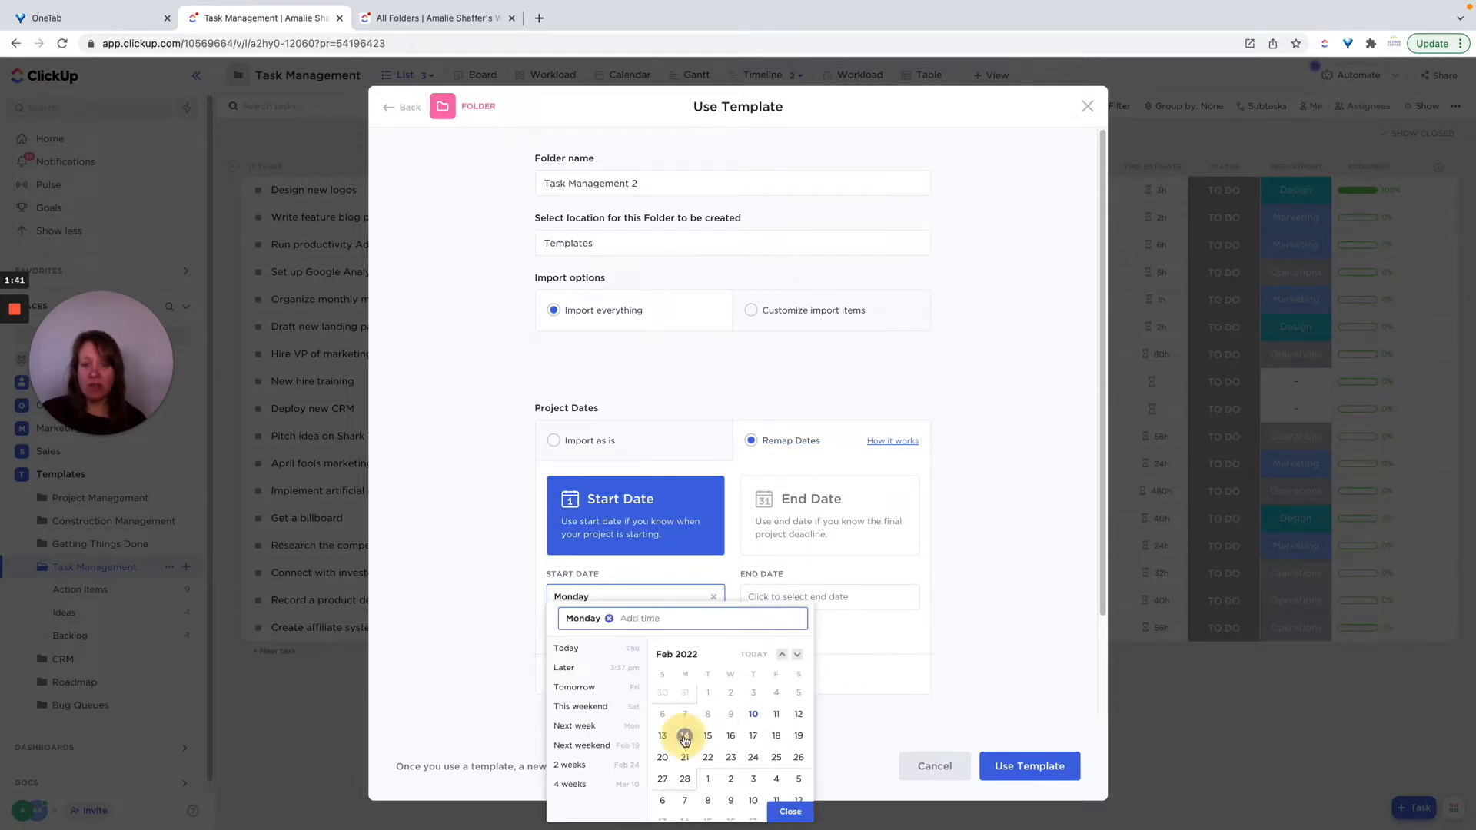
left_click(792, 814)
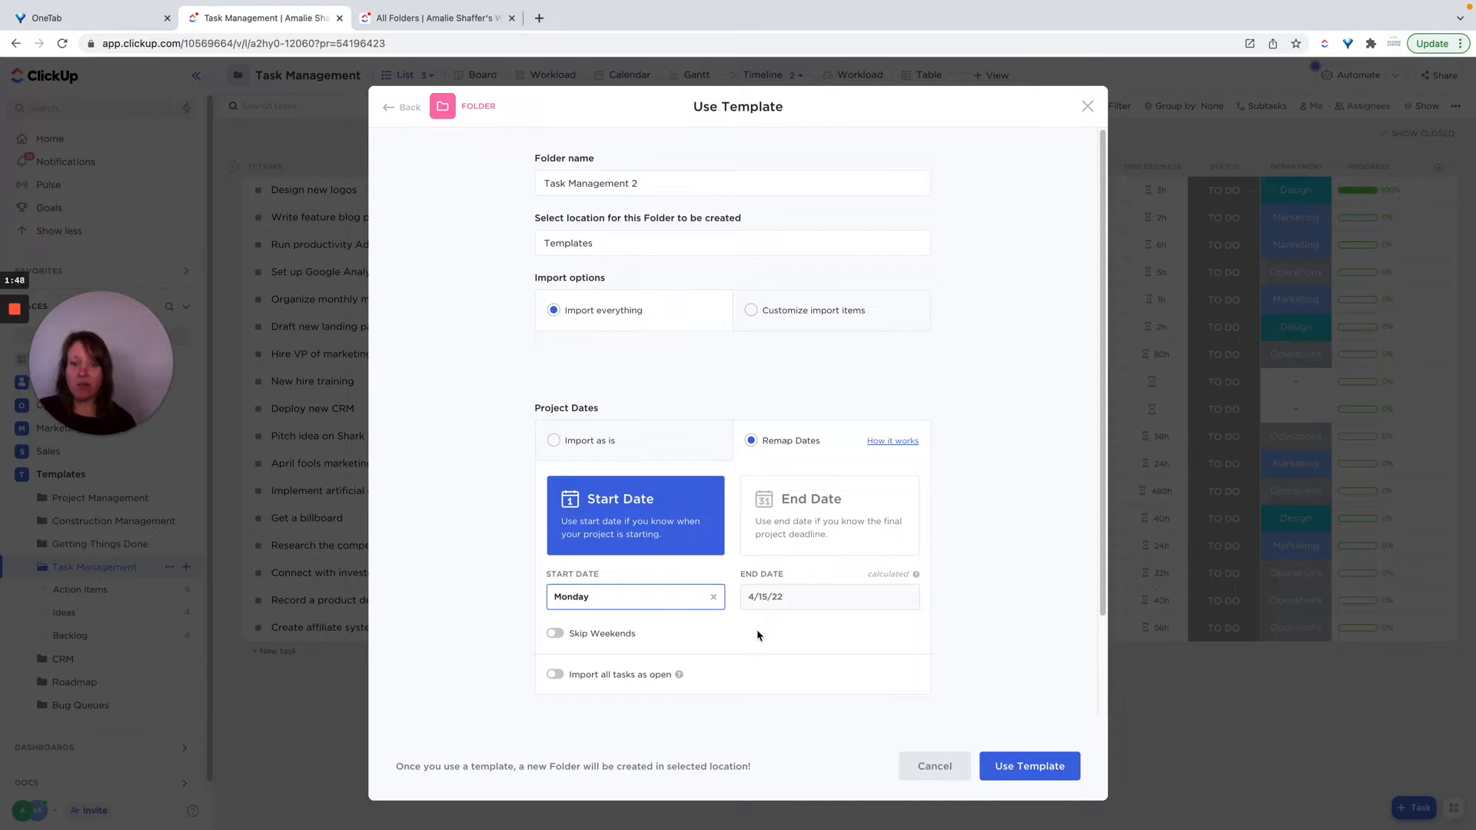
Step: Enable skipping weekends and importing all tasks as open, and create the folder from the template
left_click(555, 634)
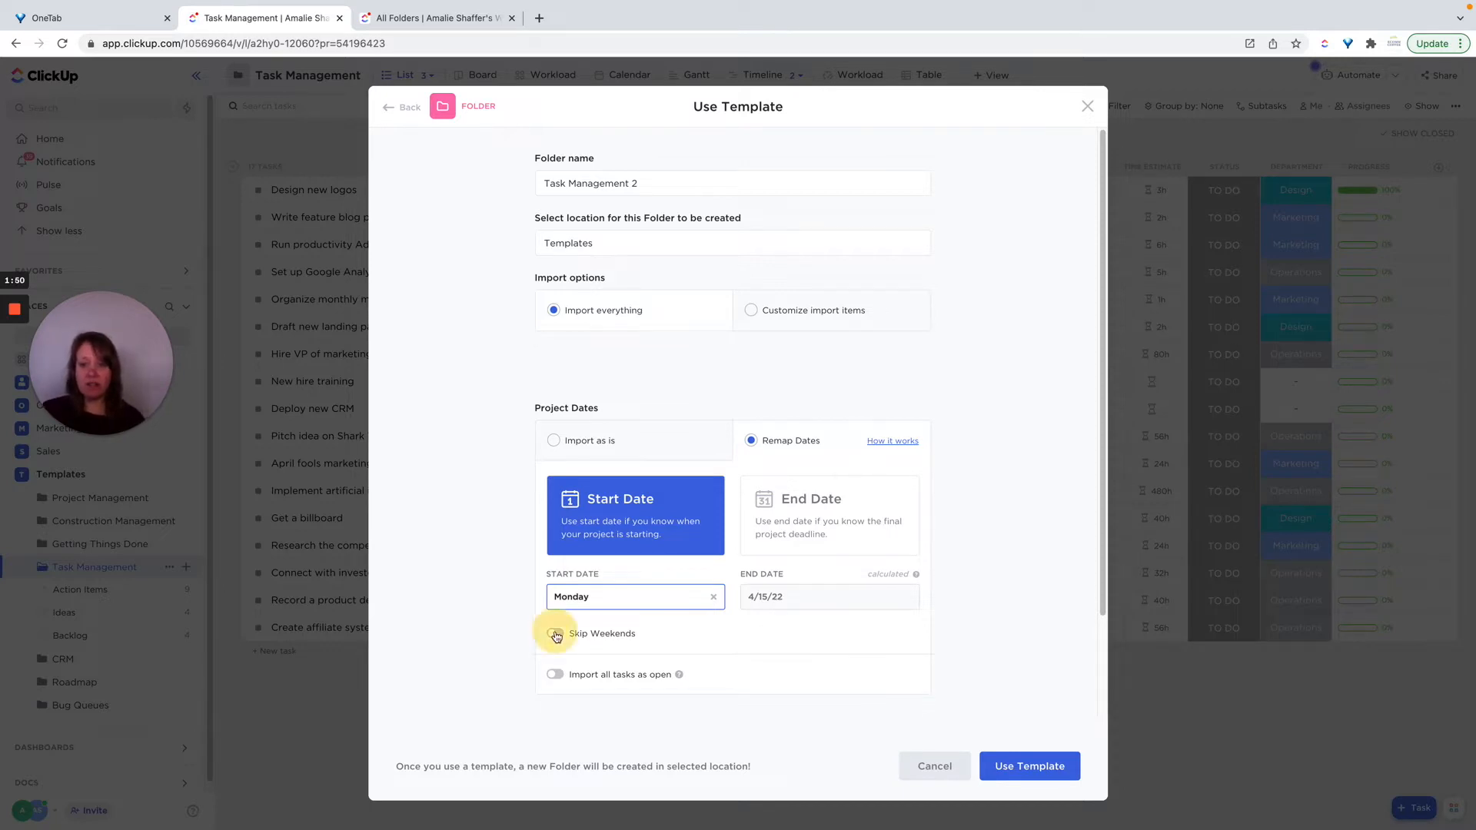
scroll(690, 637, "down", 1)
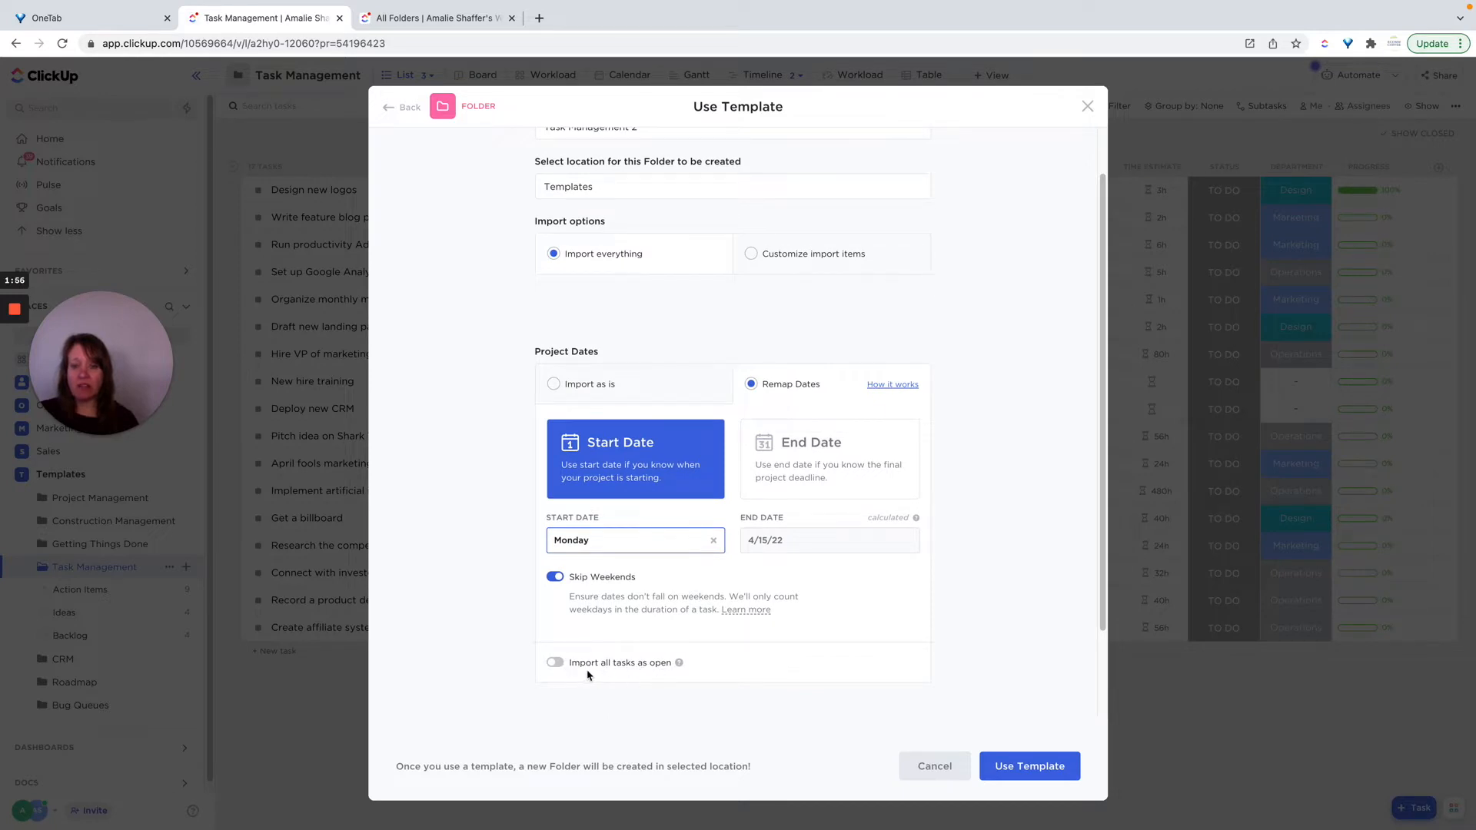
left_click(555, 663)
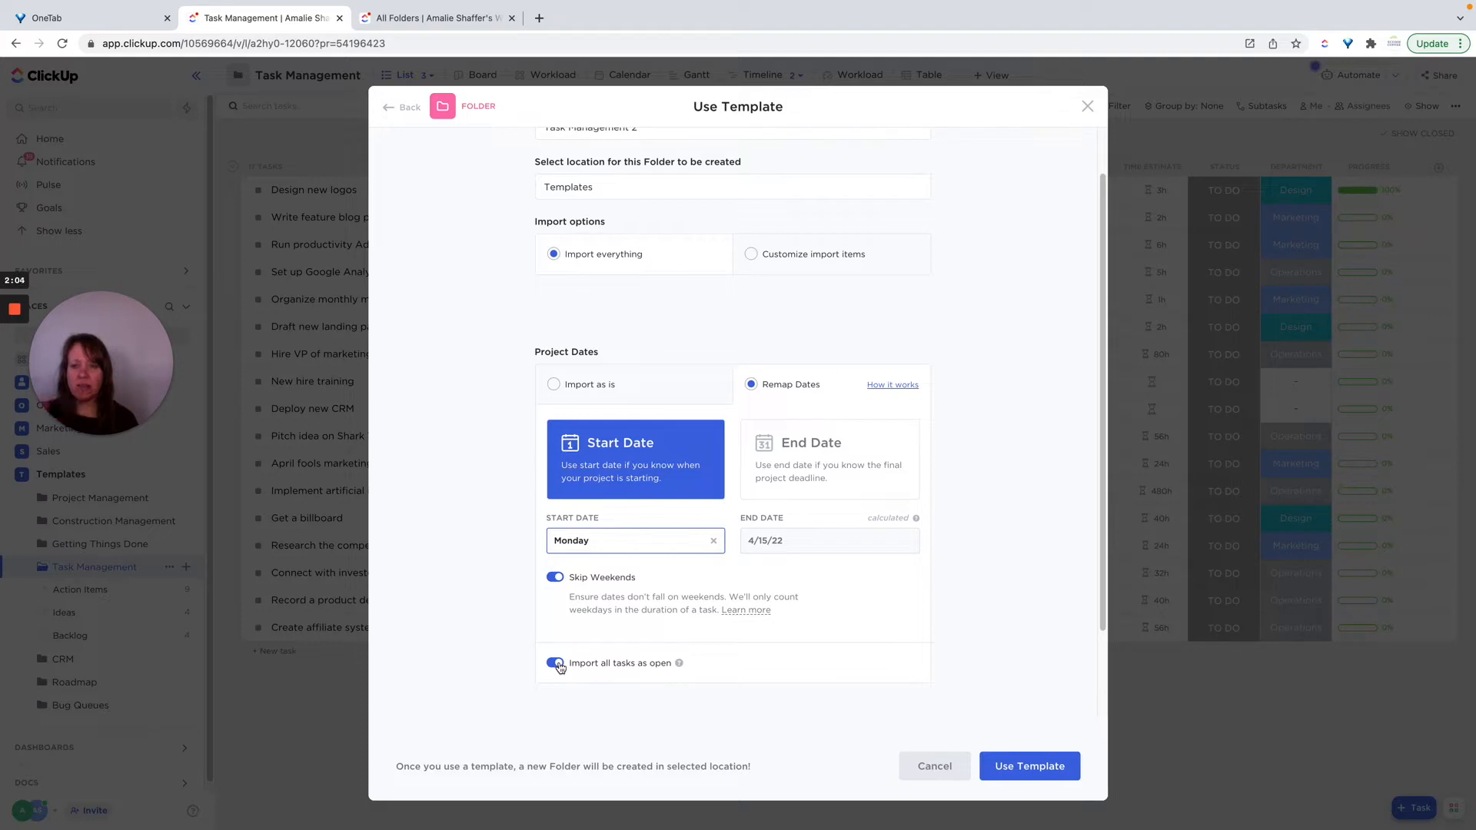
left_click(1023, 771)
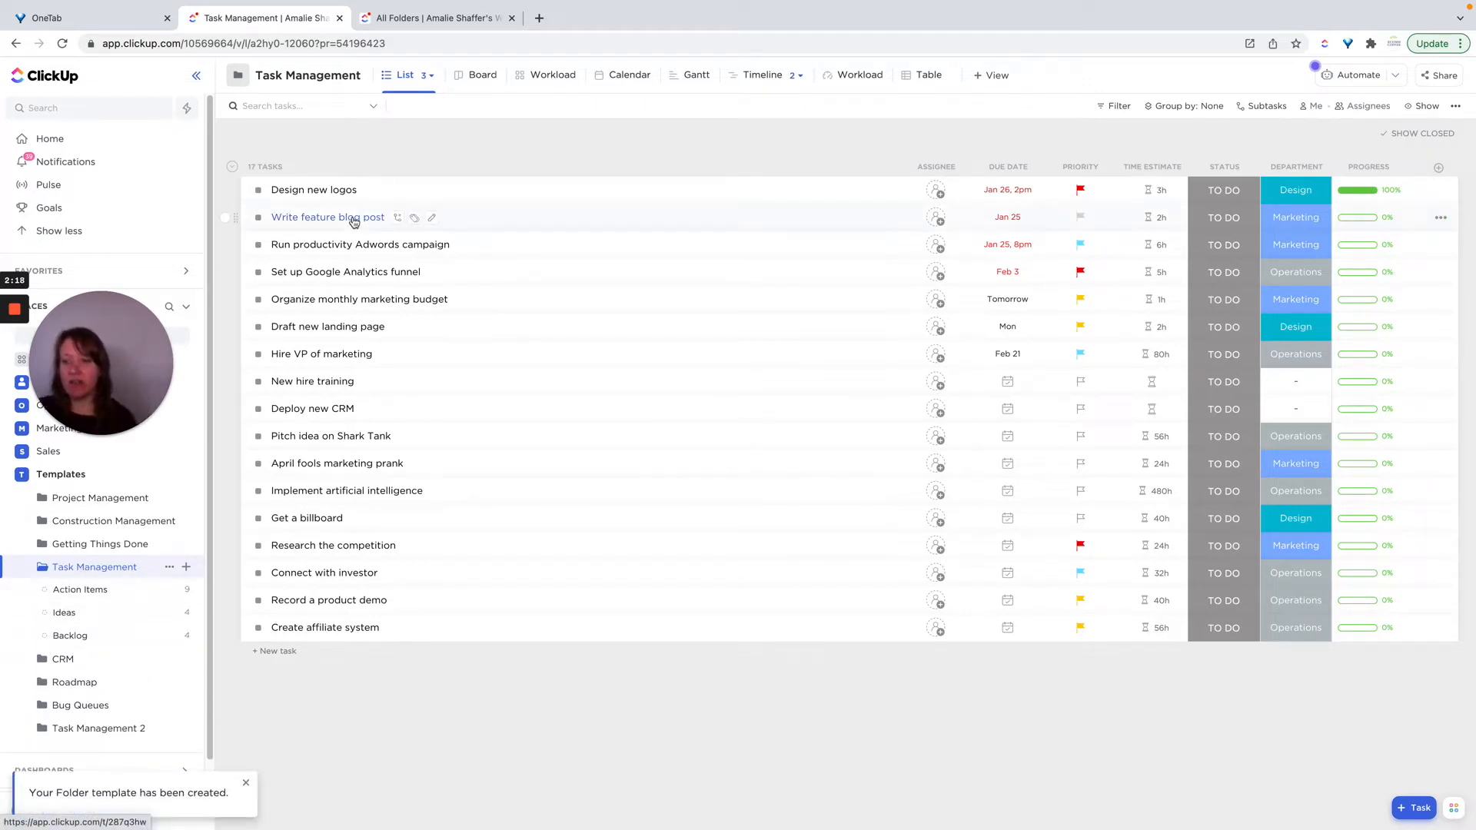
Step: In the Task Management 2 folder, set the Design new logos task to start February 10, 2022 and be due Monday, February 14
left_click(71, 730)
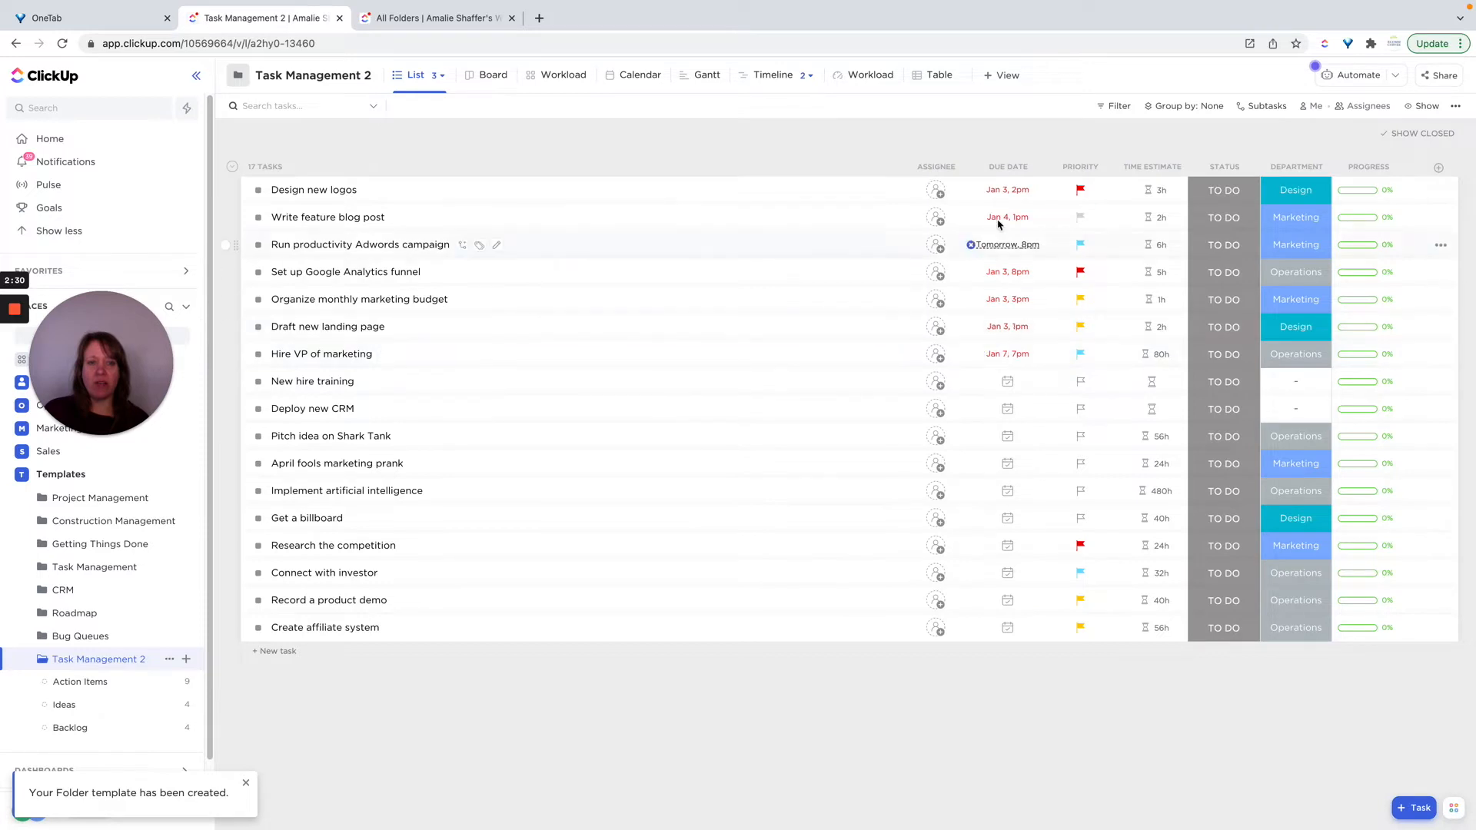
left_click(1001, 191)
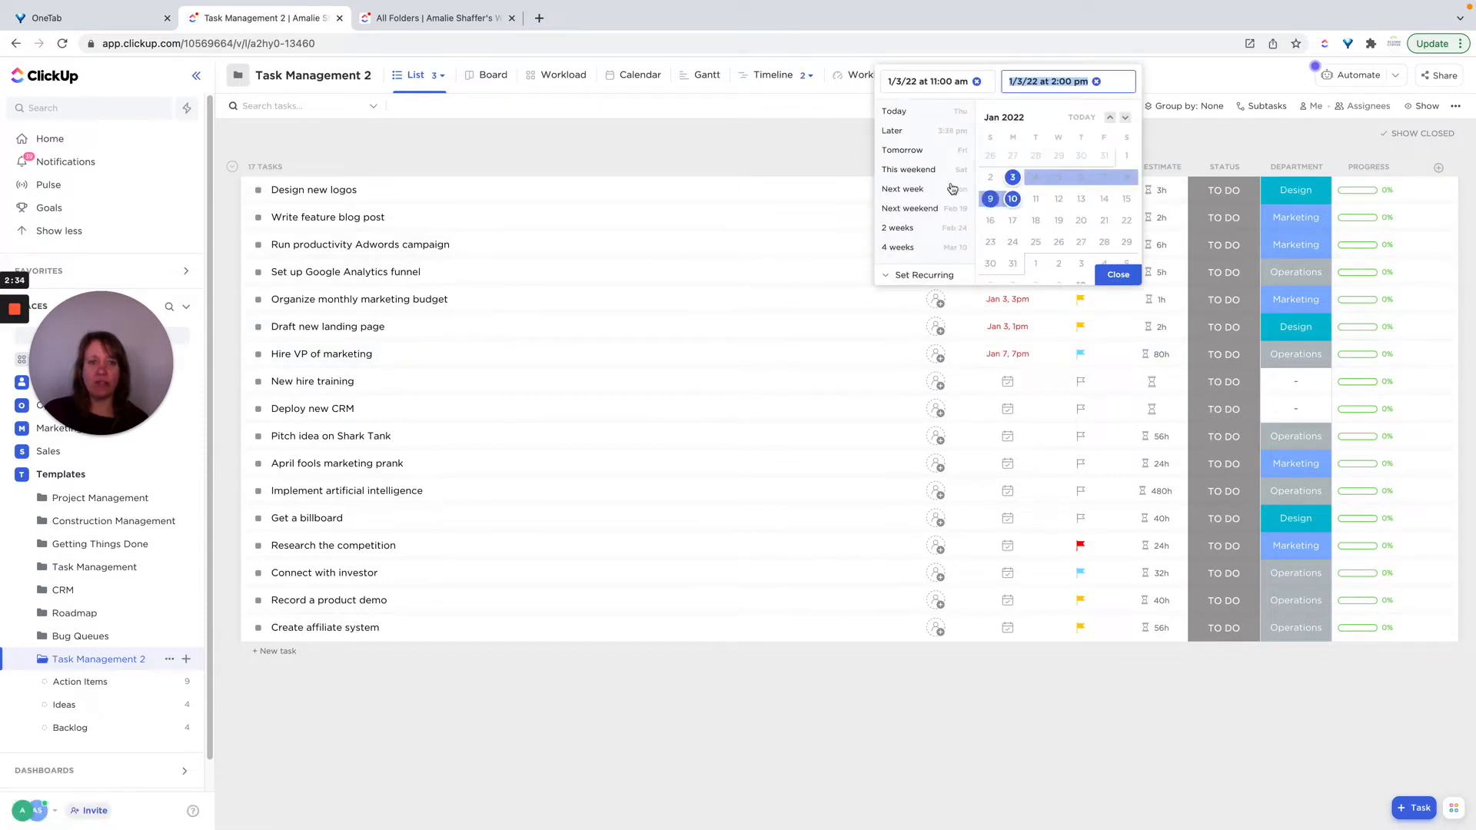
left_click(904, 190)
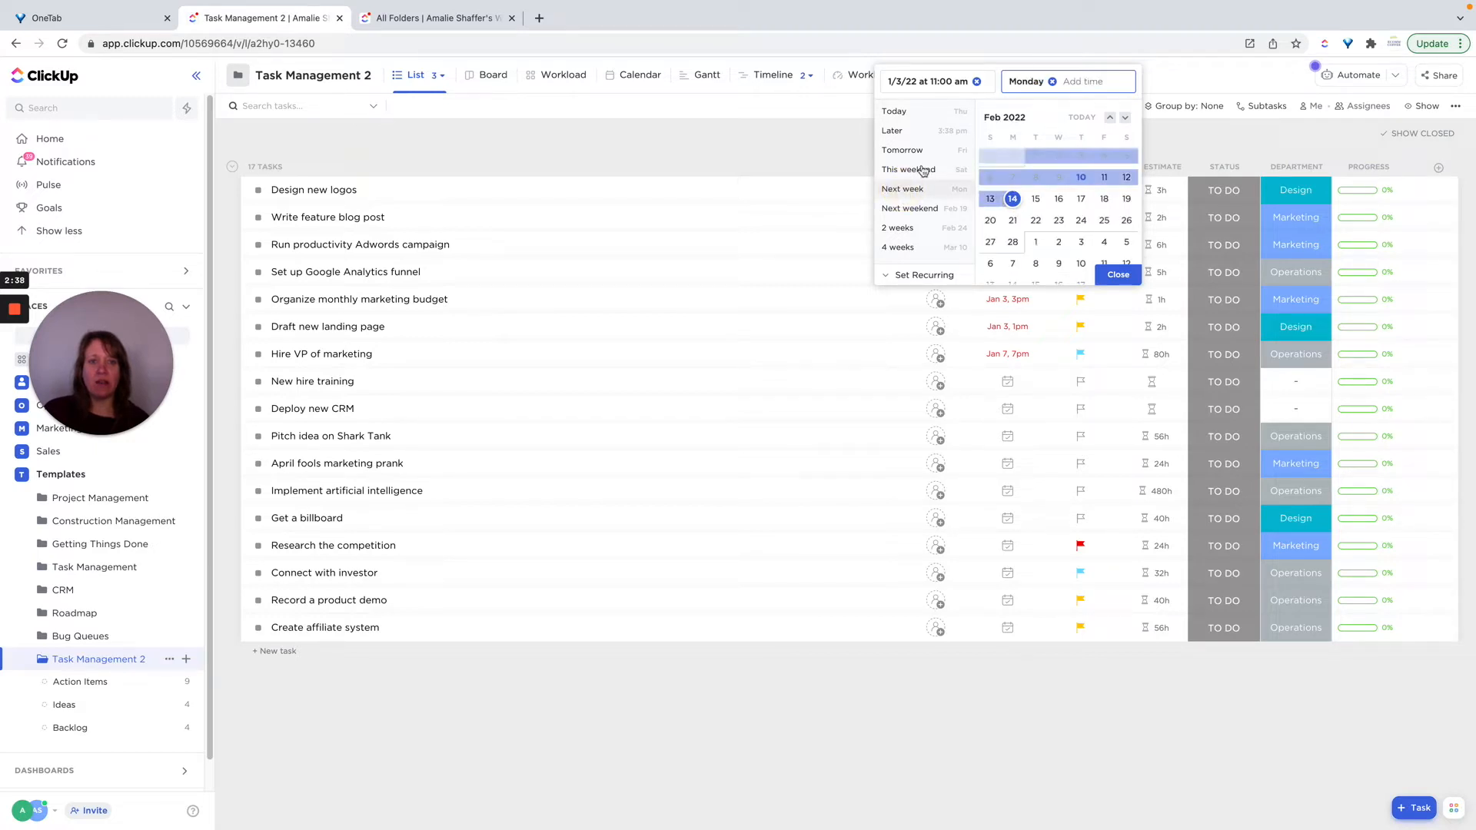
left_click(977, 81)
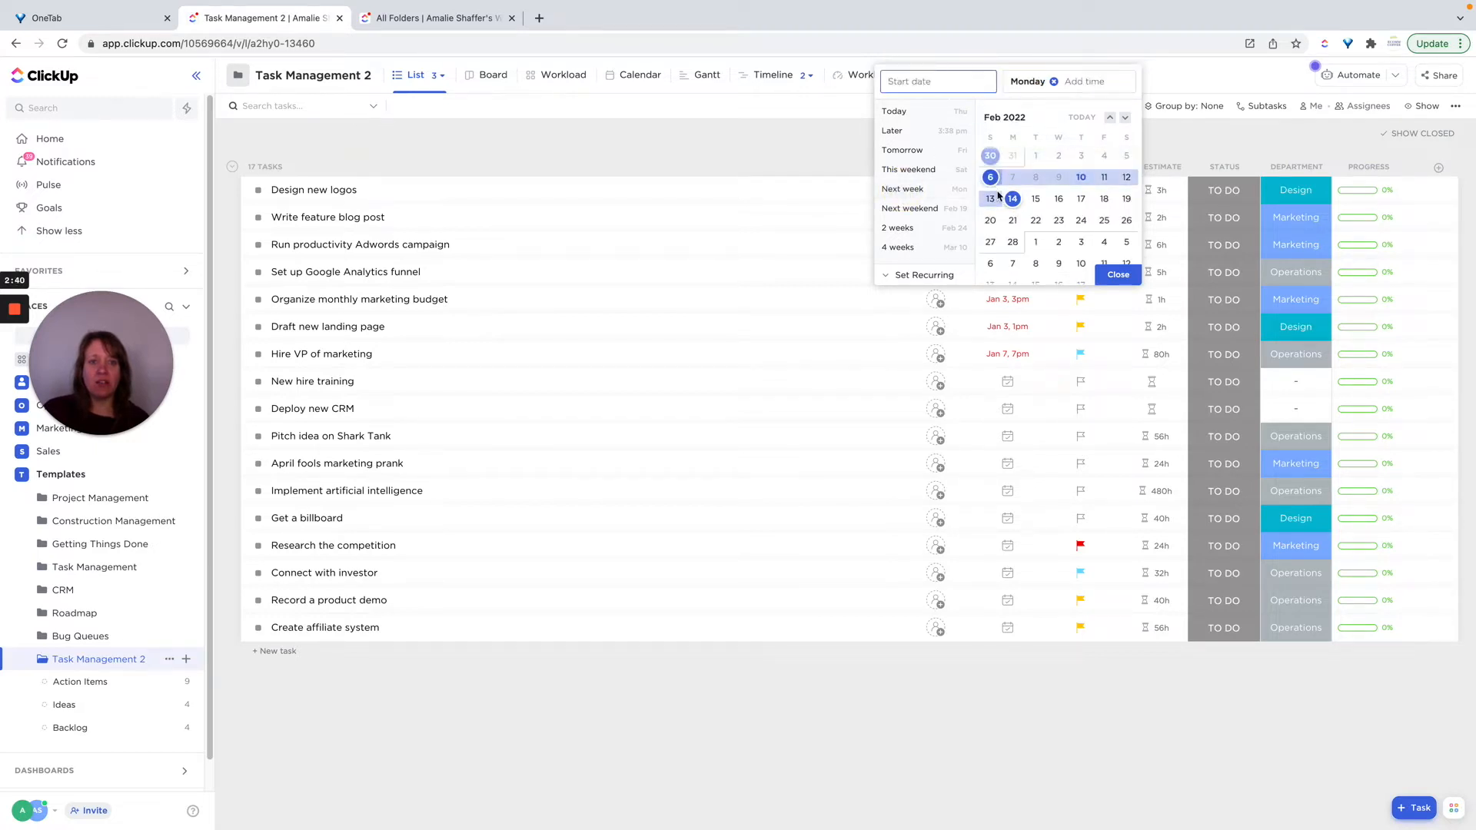
left_click(1081, 178)
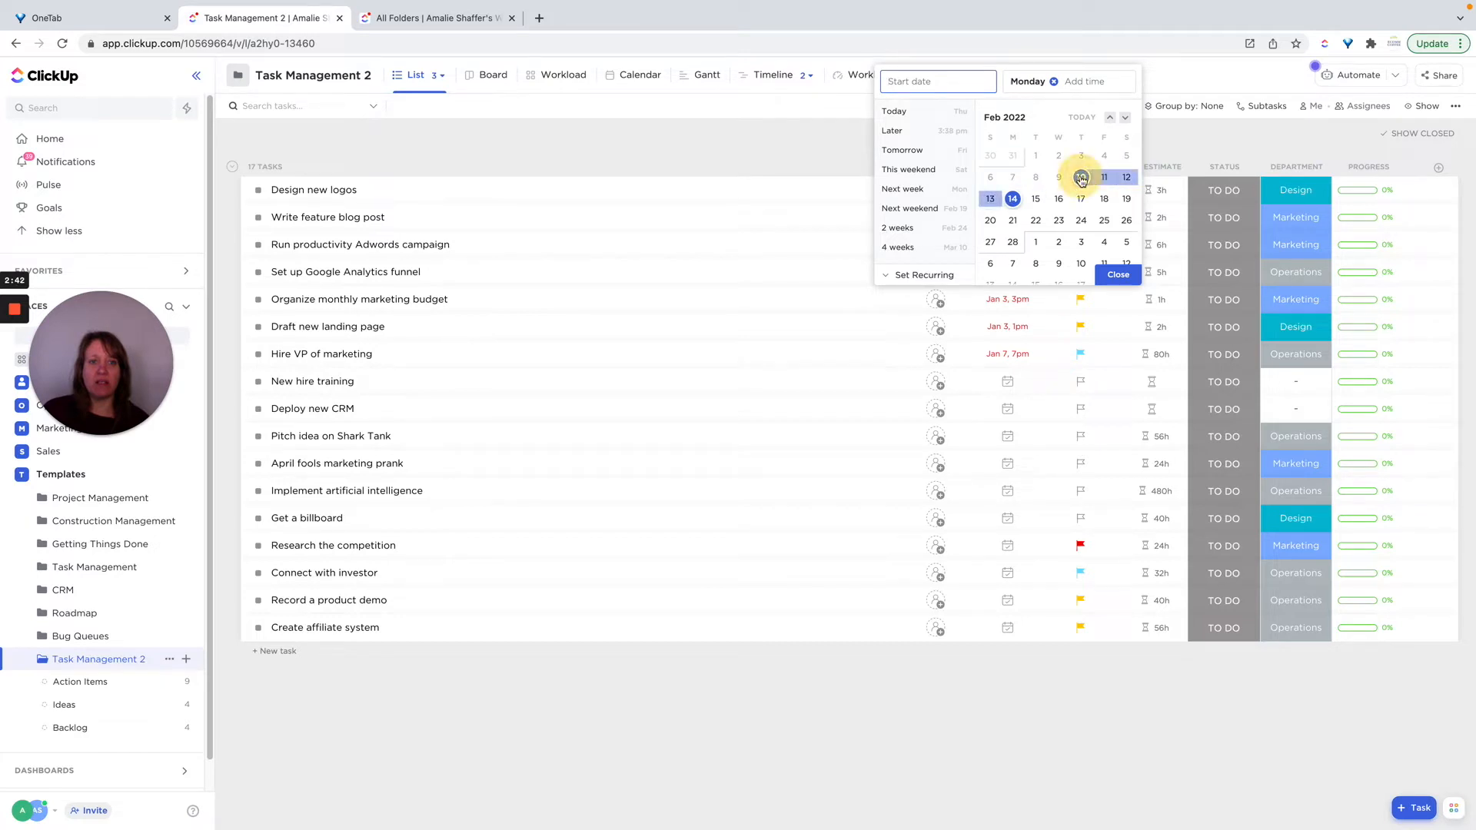
left_click(1113, 276)
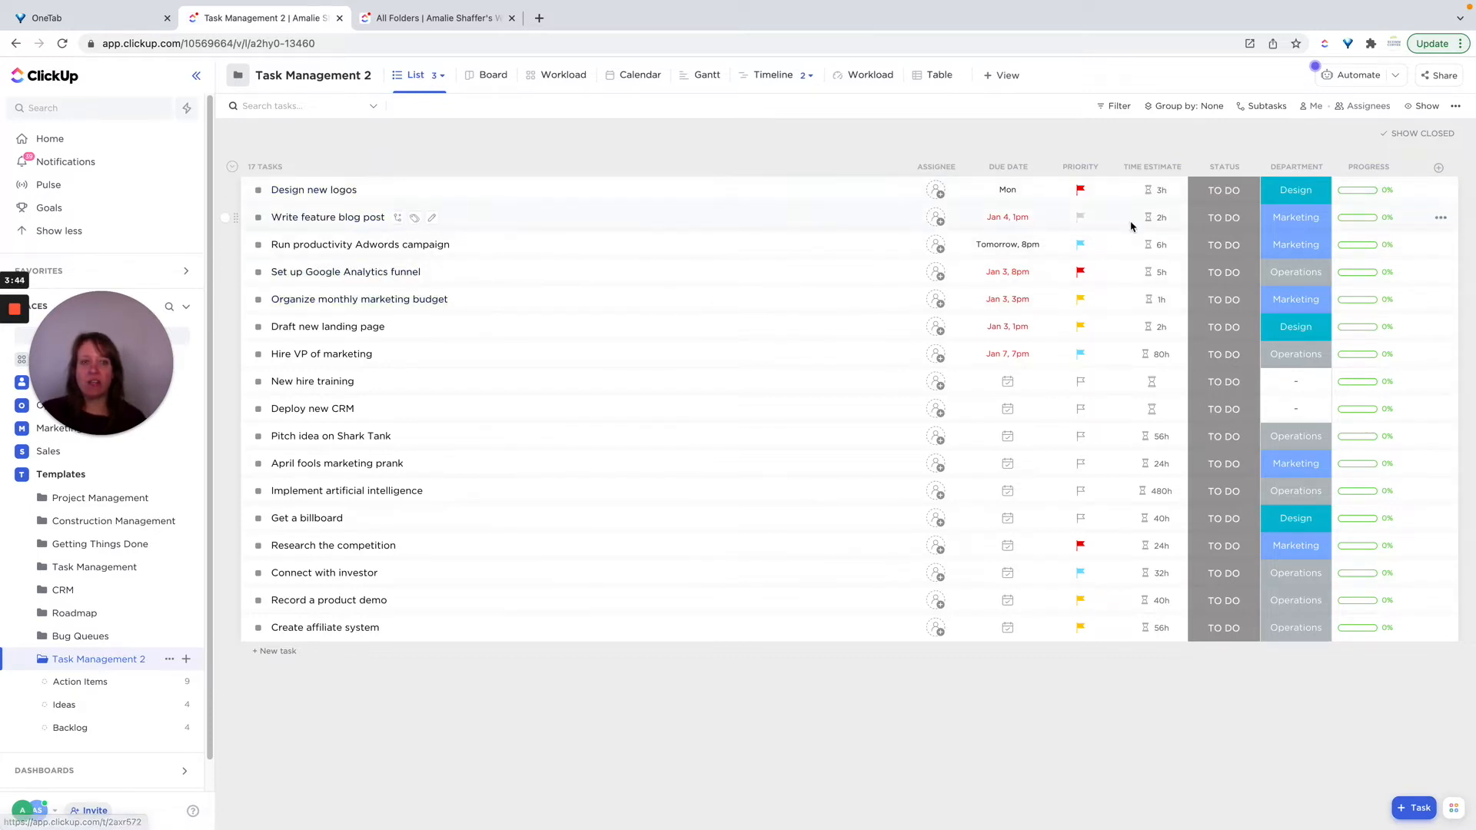
Step: Examine the status choices and the Department field's options for the Design new logos task, including the field's edit settings
left_click(1228, 196)
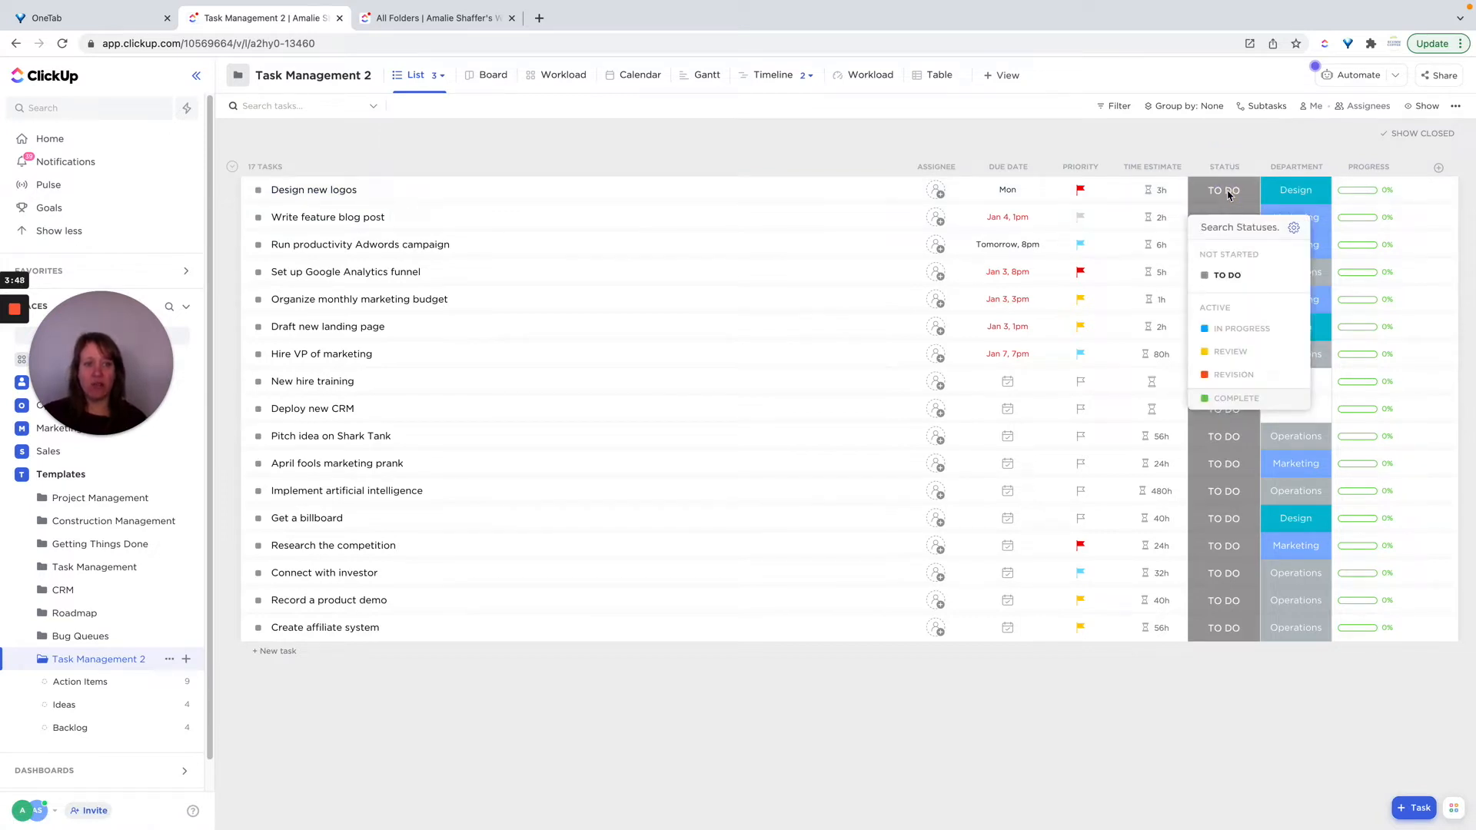
left_click(1304, 194)
left_click(1298, 192)
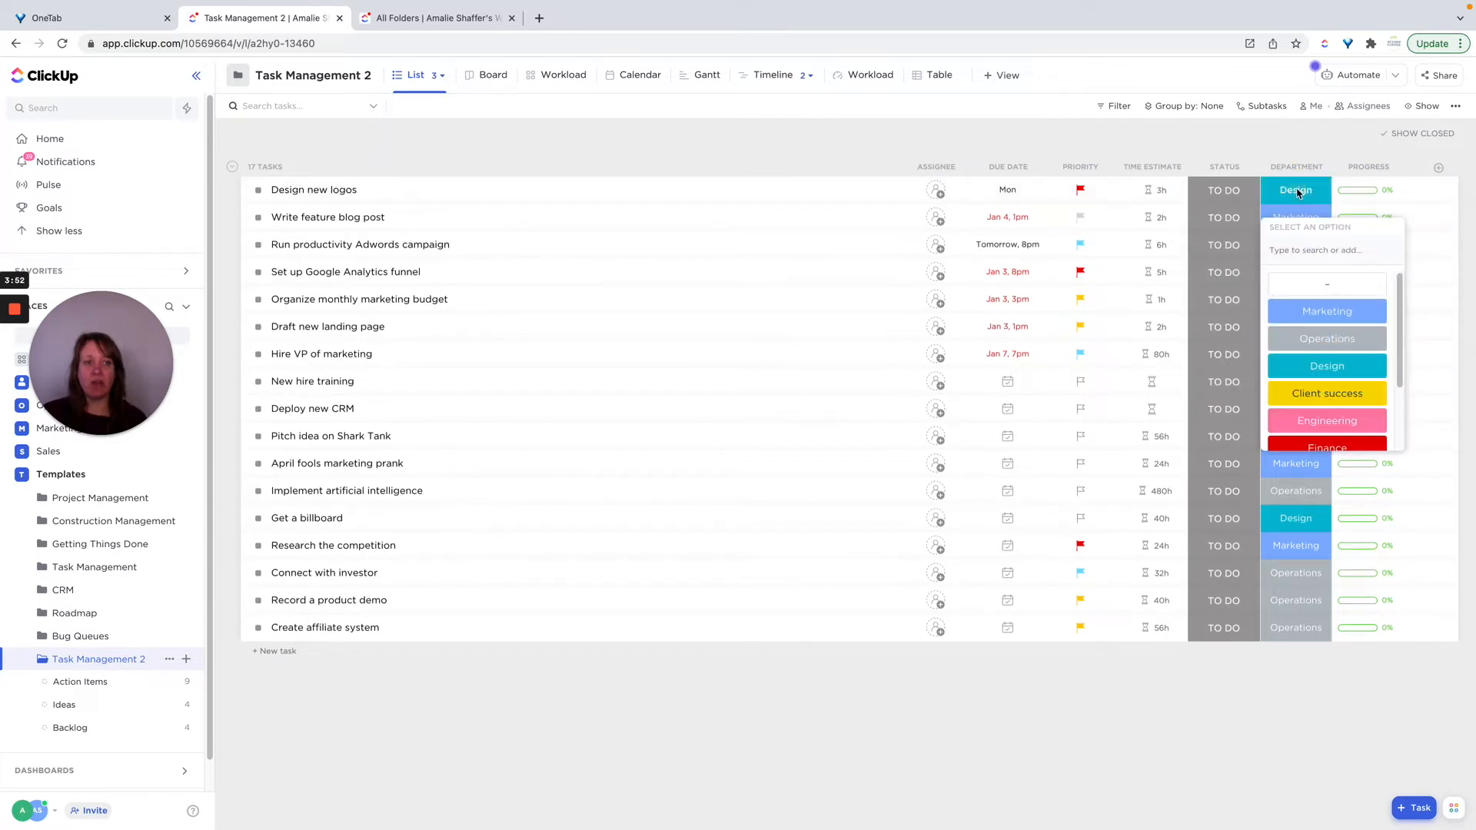
scroll(1334, 315, "down", 2)
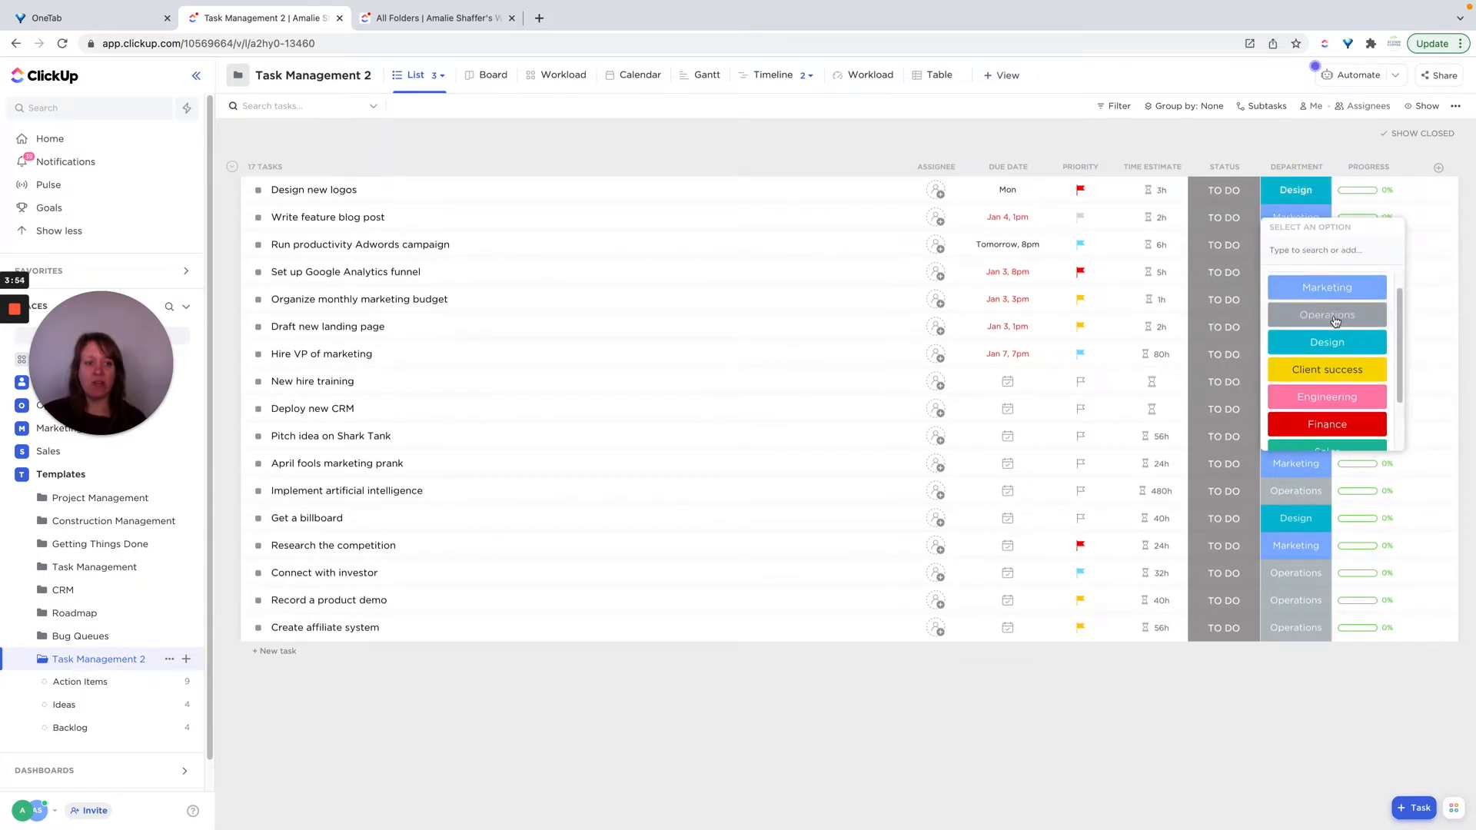
scroll(1335, 321, "down", 2)
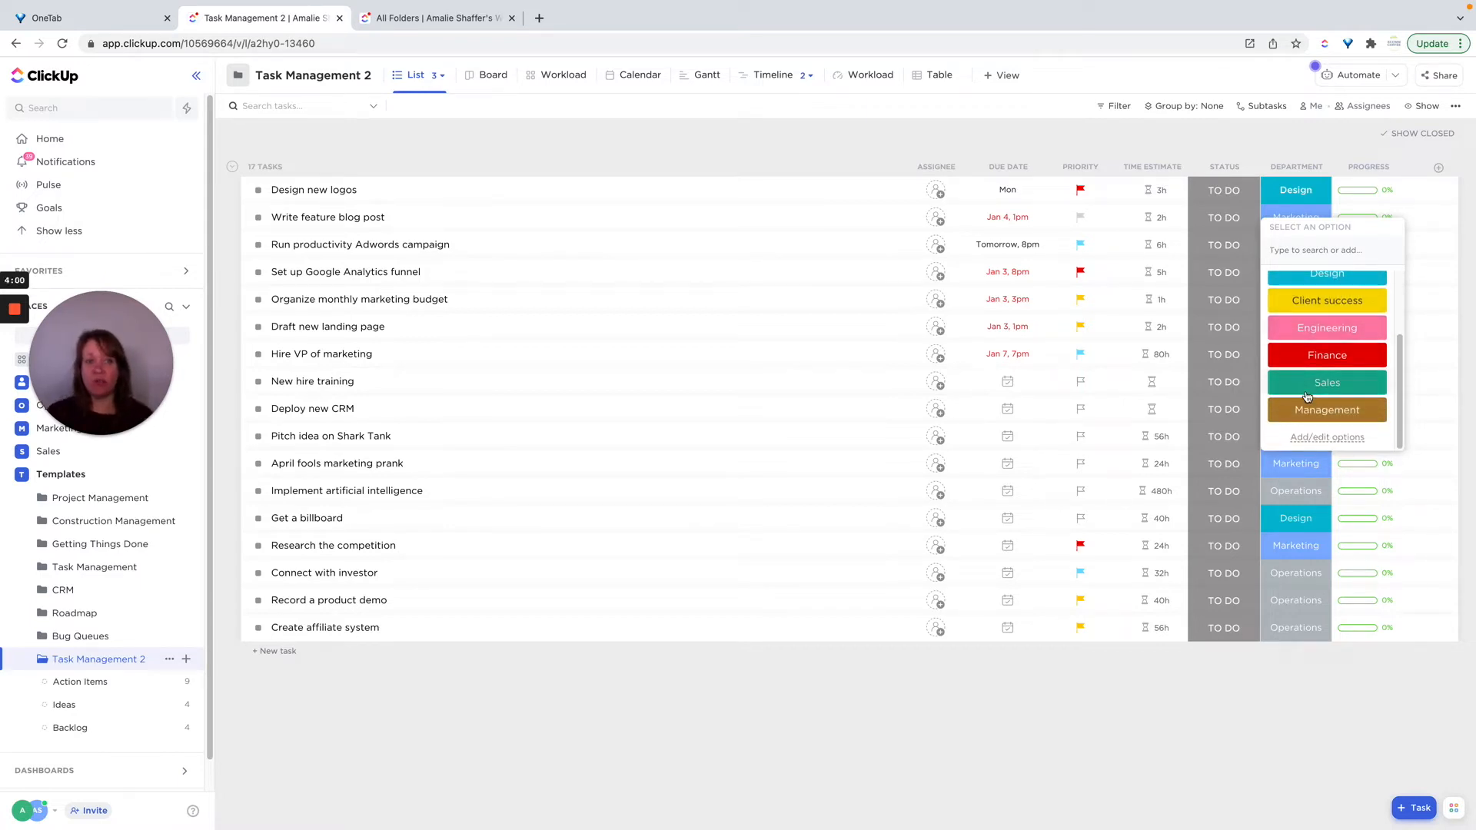
left_click(1318, 438)
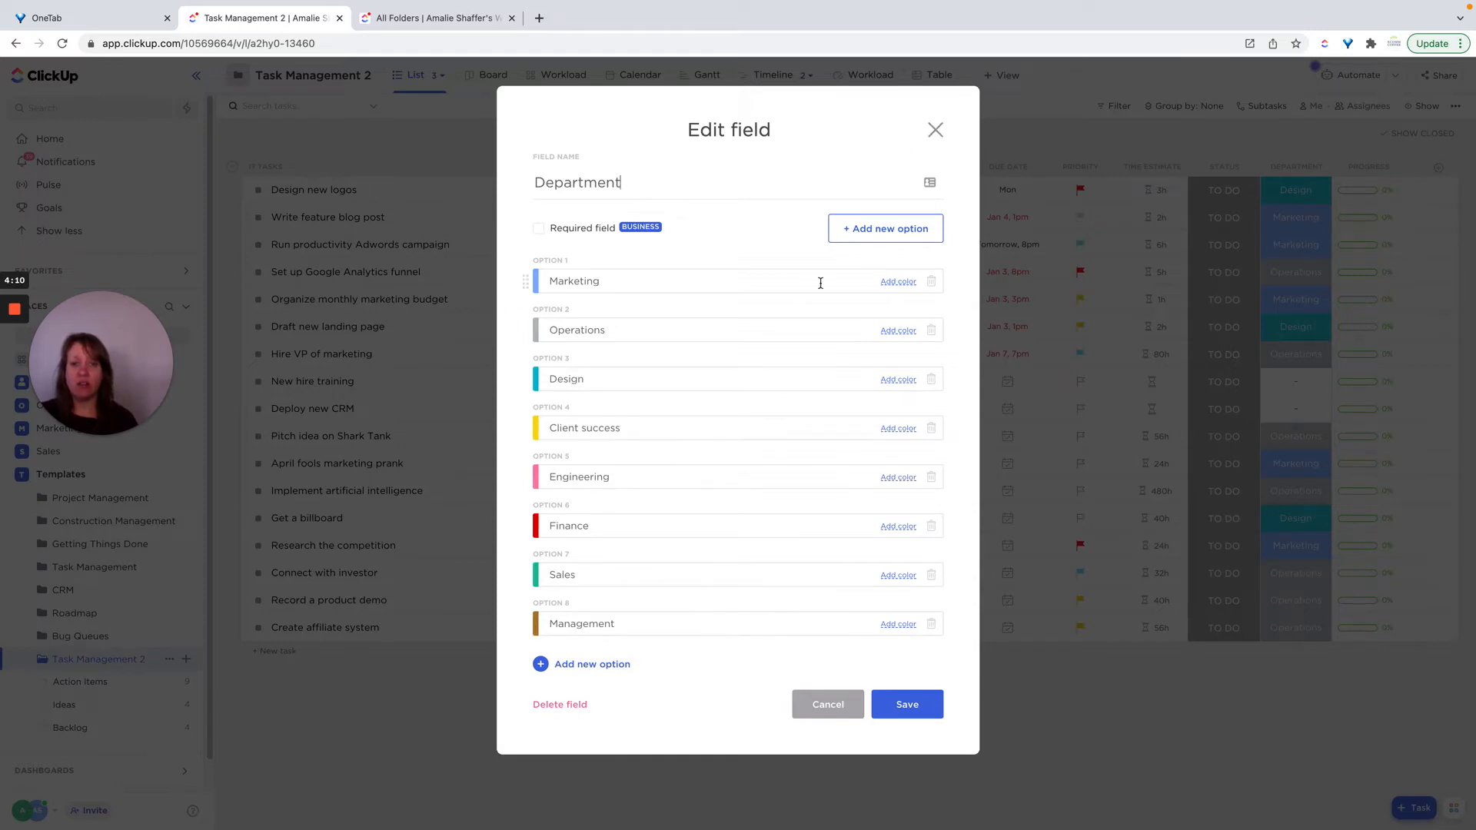
left_click(933, 131)
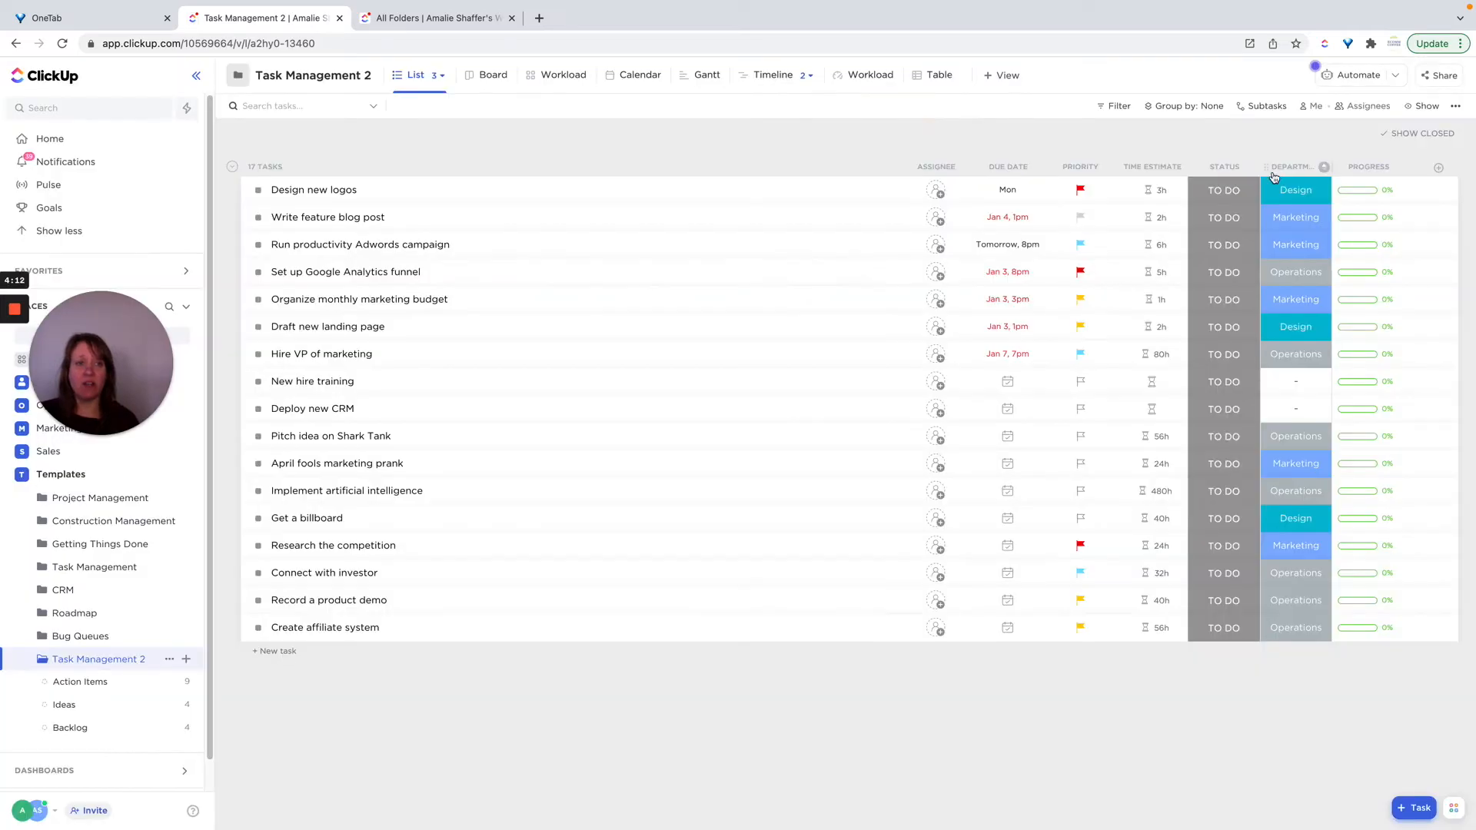
left_click(1227, 194)
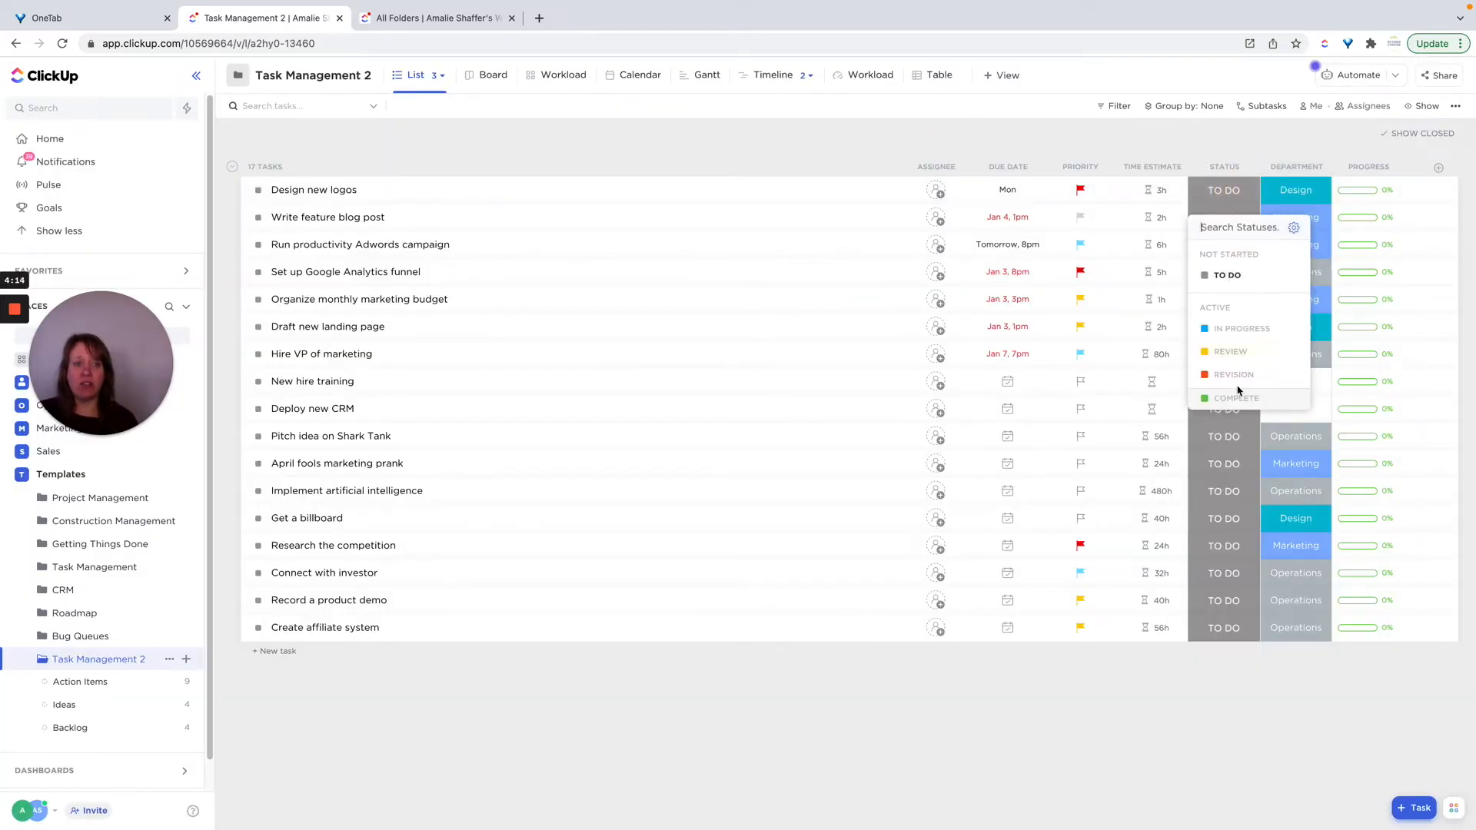
left_click(1132, 146)
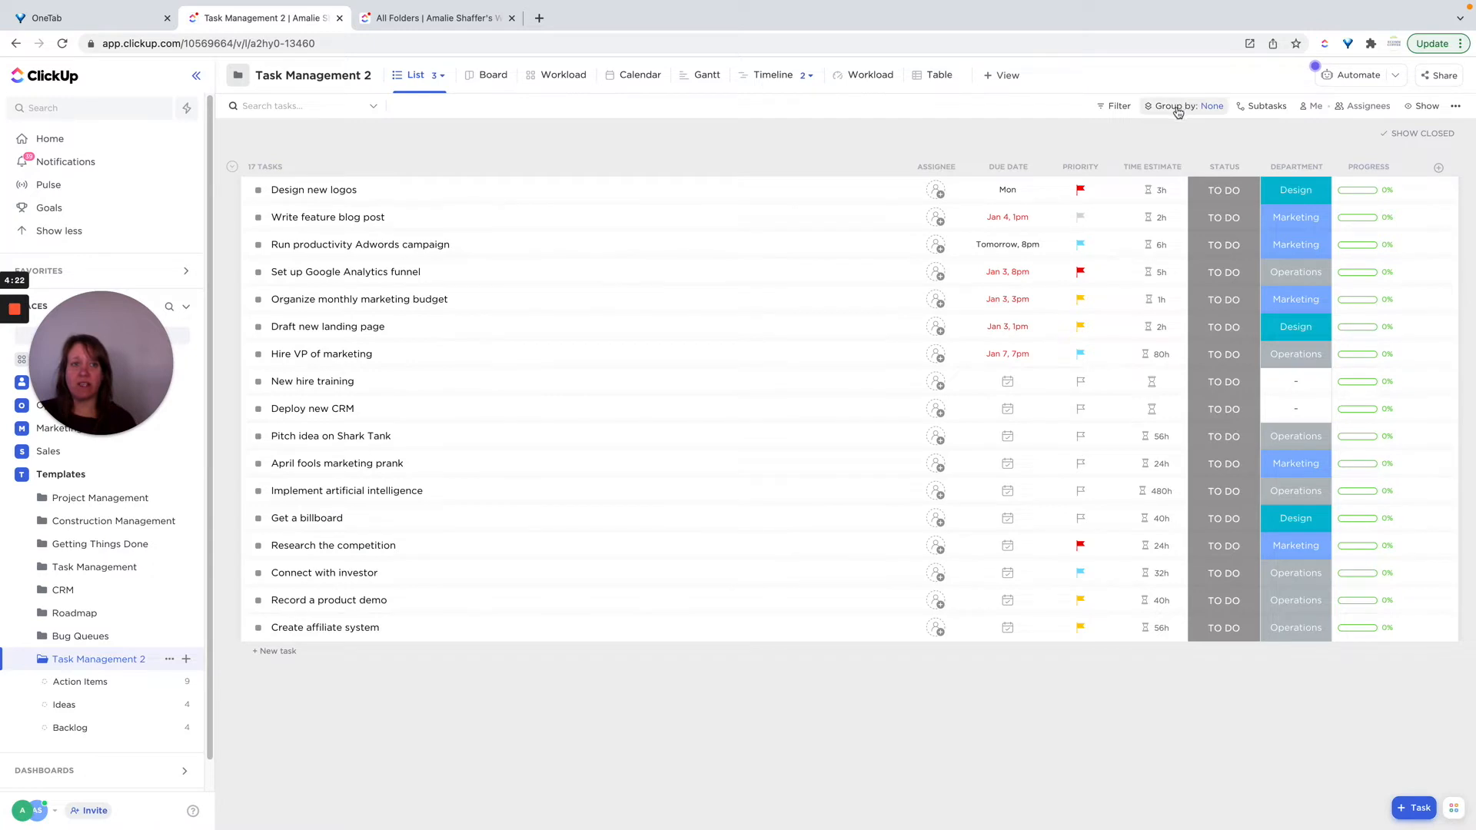
Step: Group the Task Management 2 folder's task list by status
left_click(1178, 108)
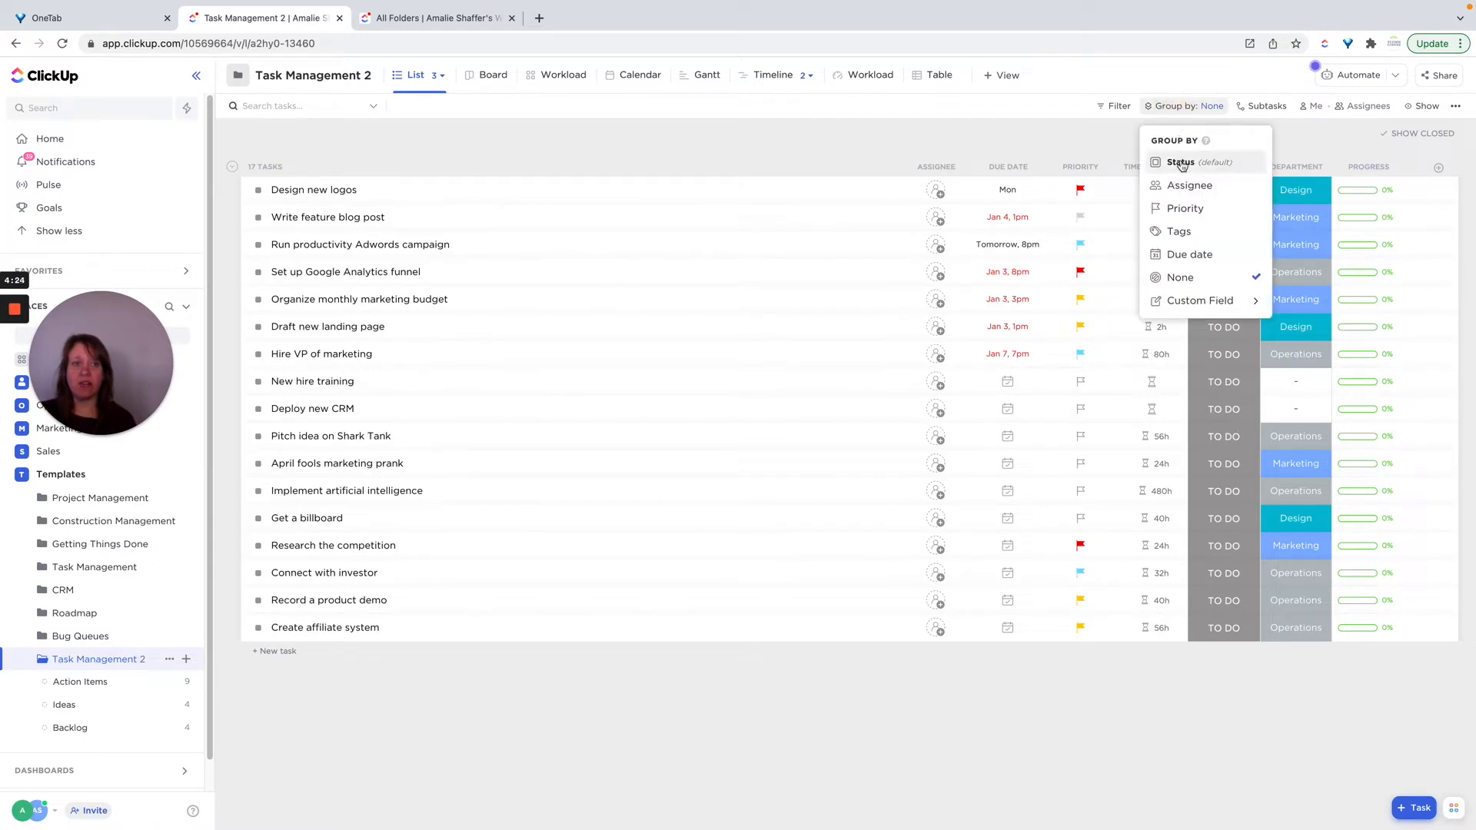
left_click(1181, 163)
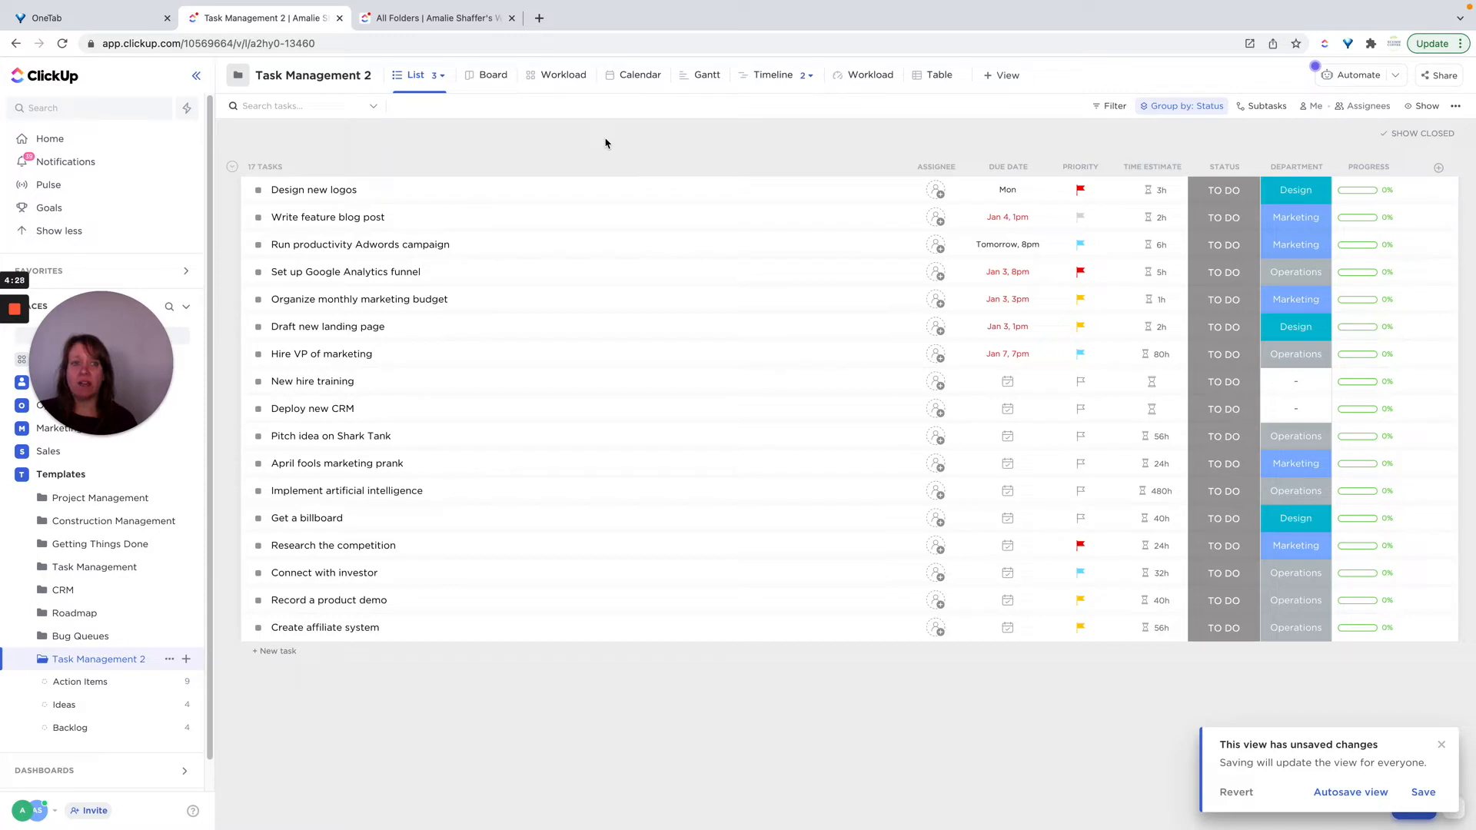
left_click(1422, 792)
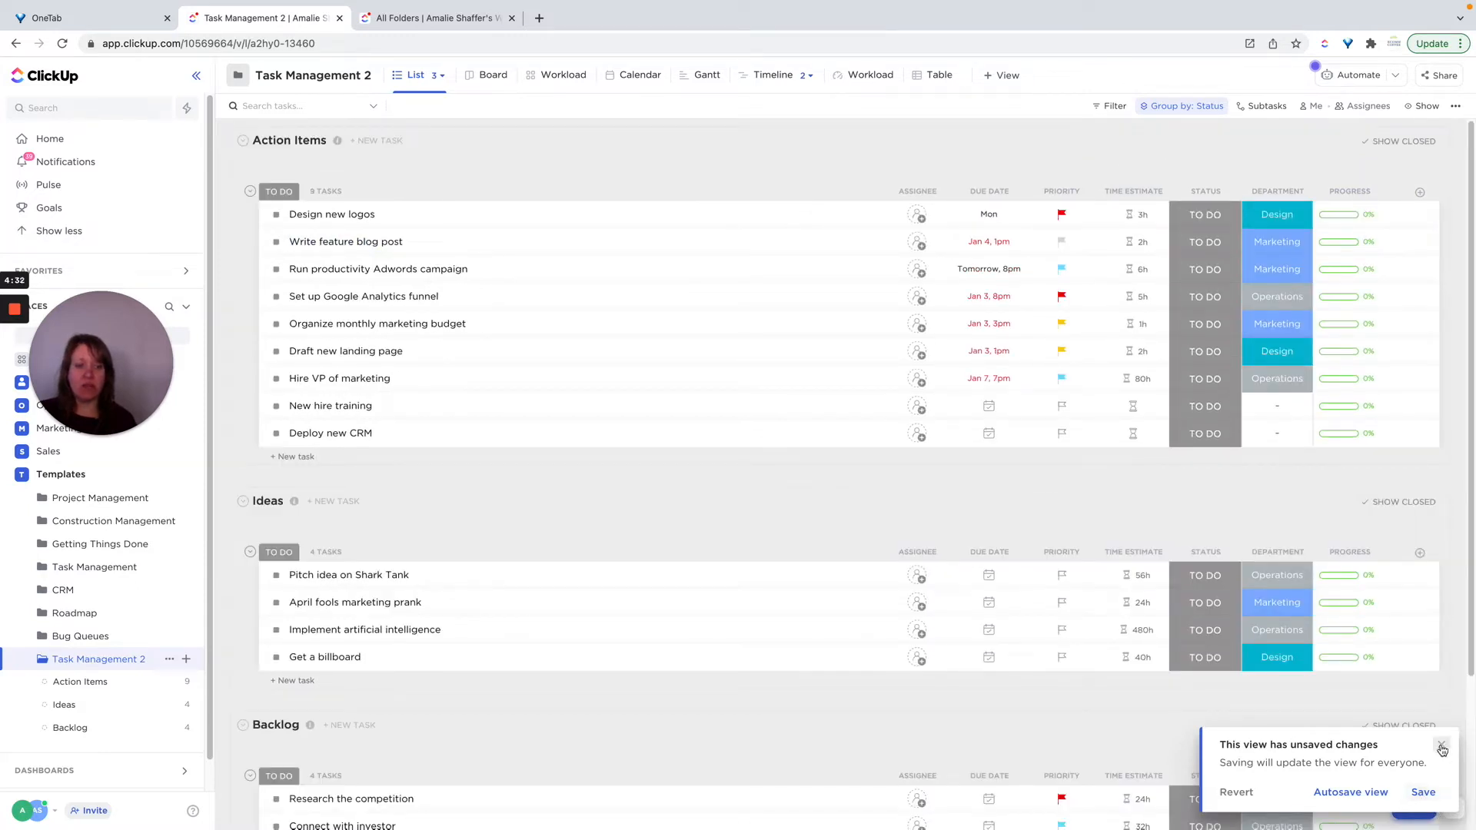
Step: Dismiss the unsaved-changes notice and set the Task Management 2 task list's grouping to None
left_click(1442, 748)
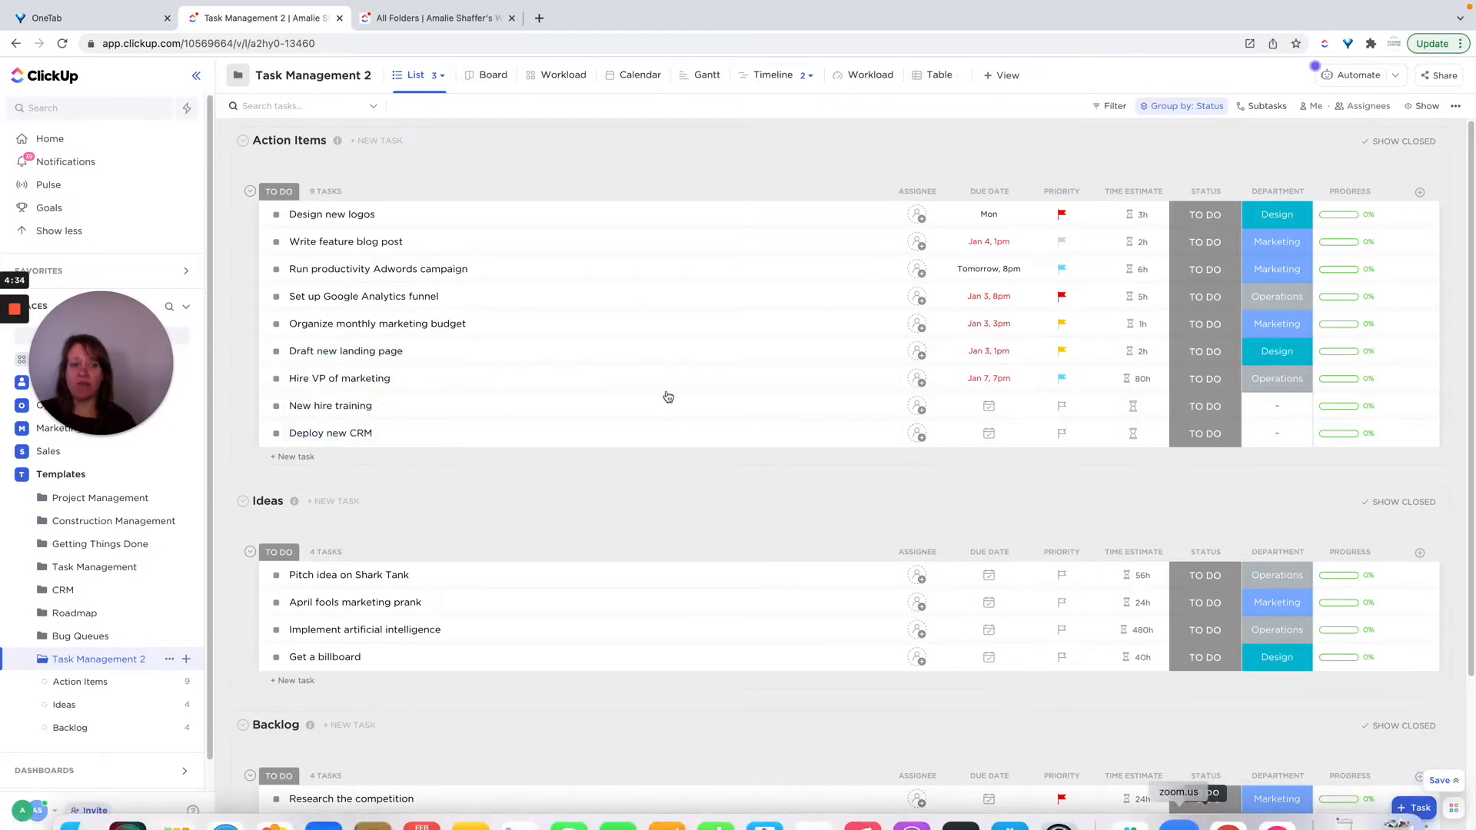
scroll(609, 309, "down", 5)
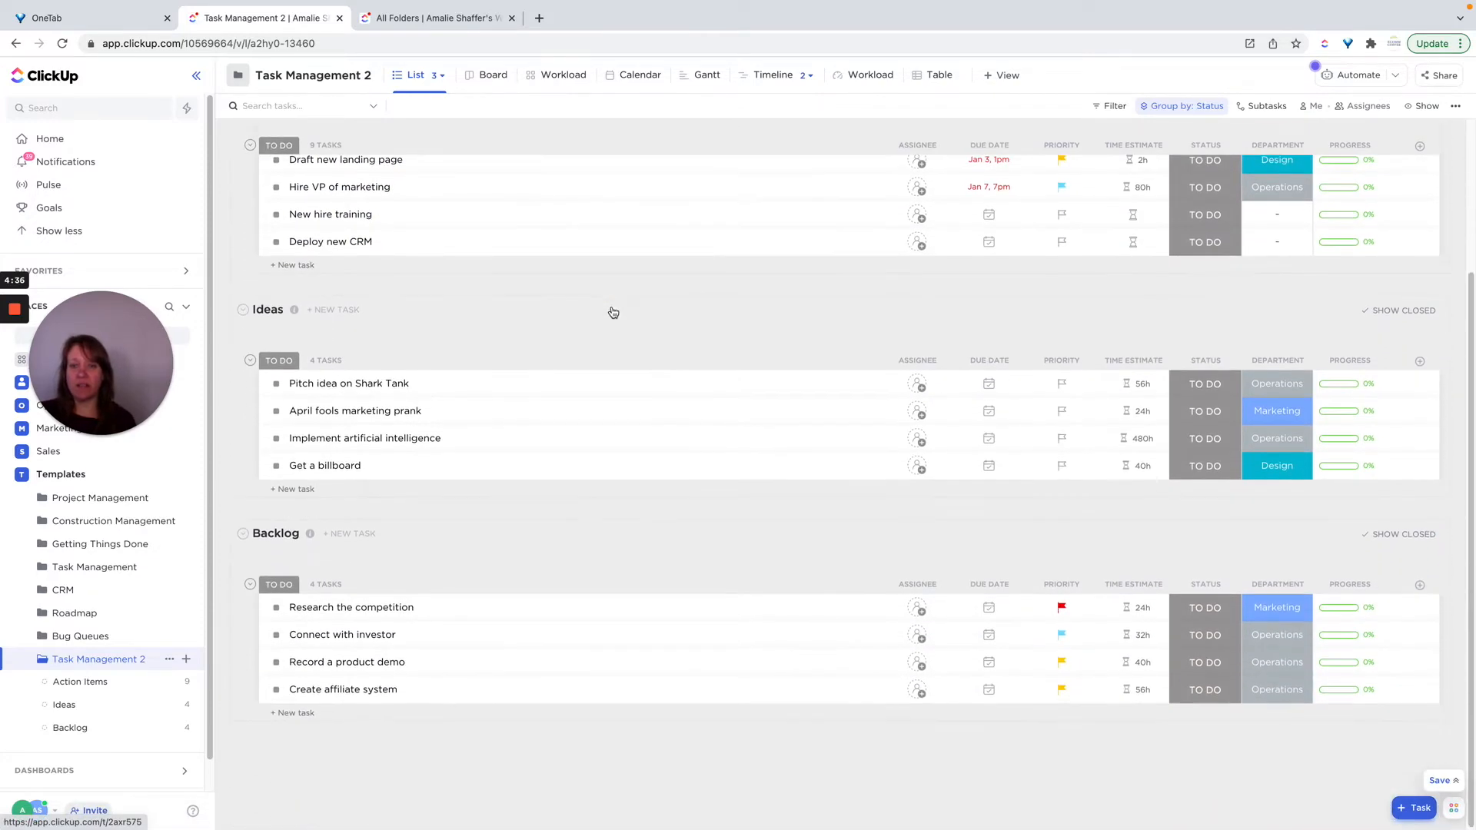
scroll(612, 312, "up", 5)
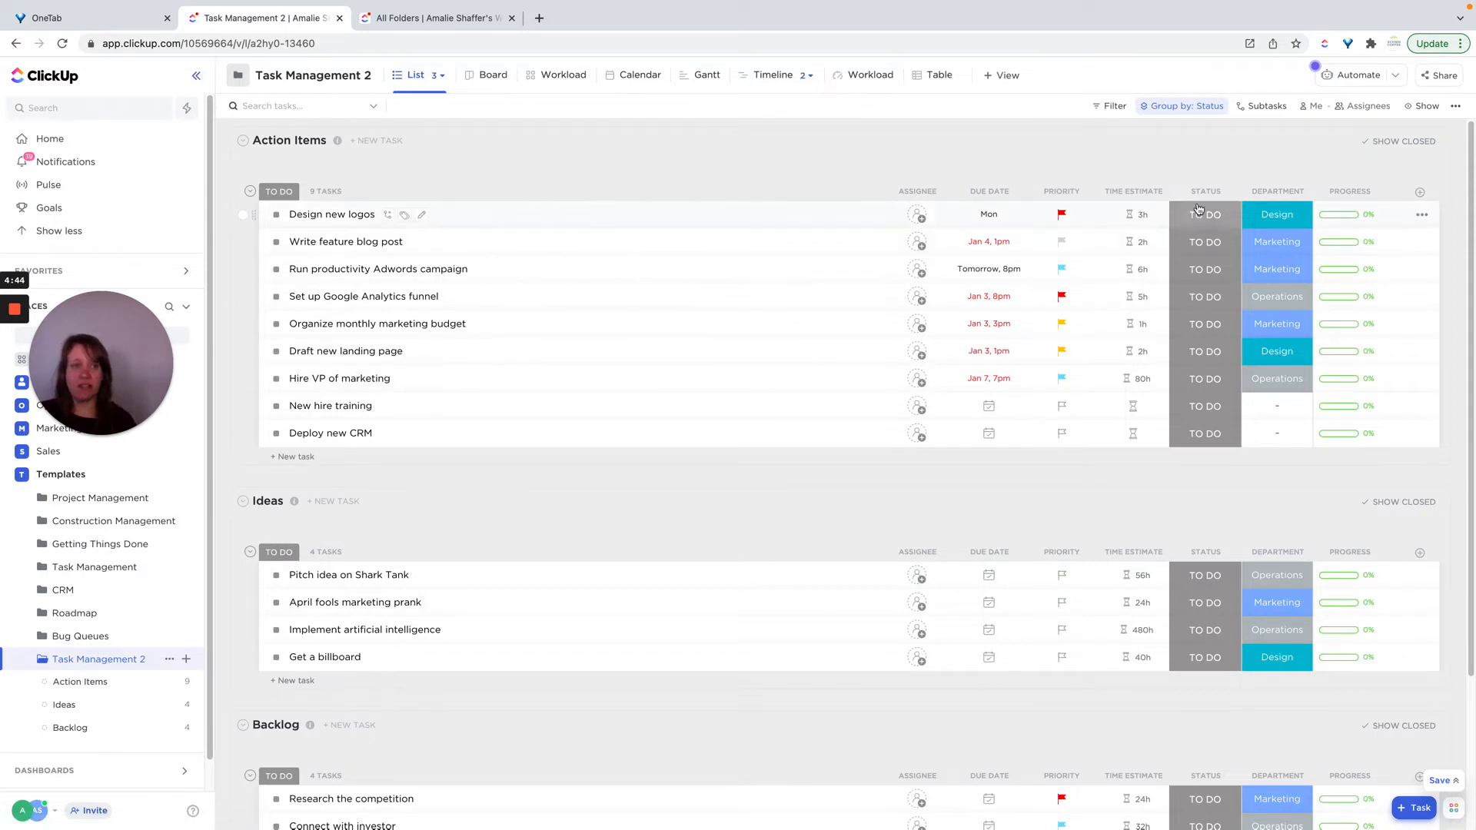
left_click(1216, 191)
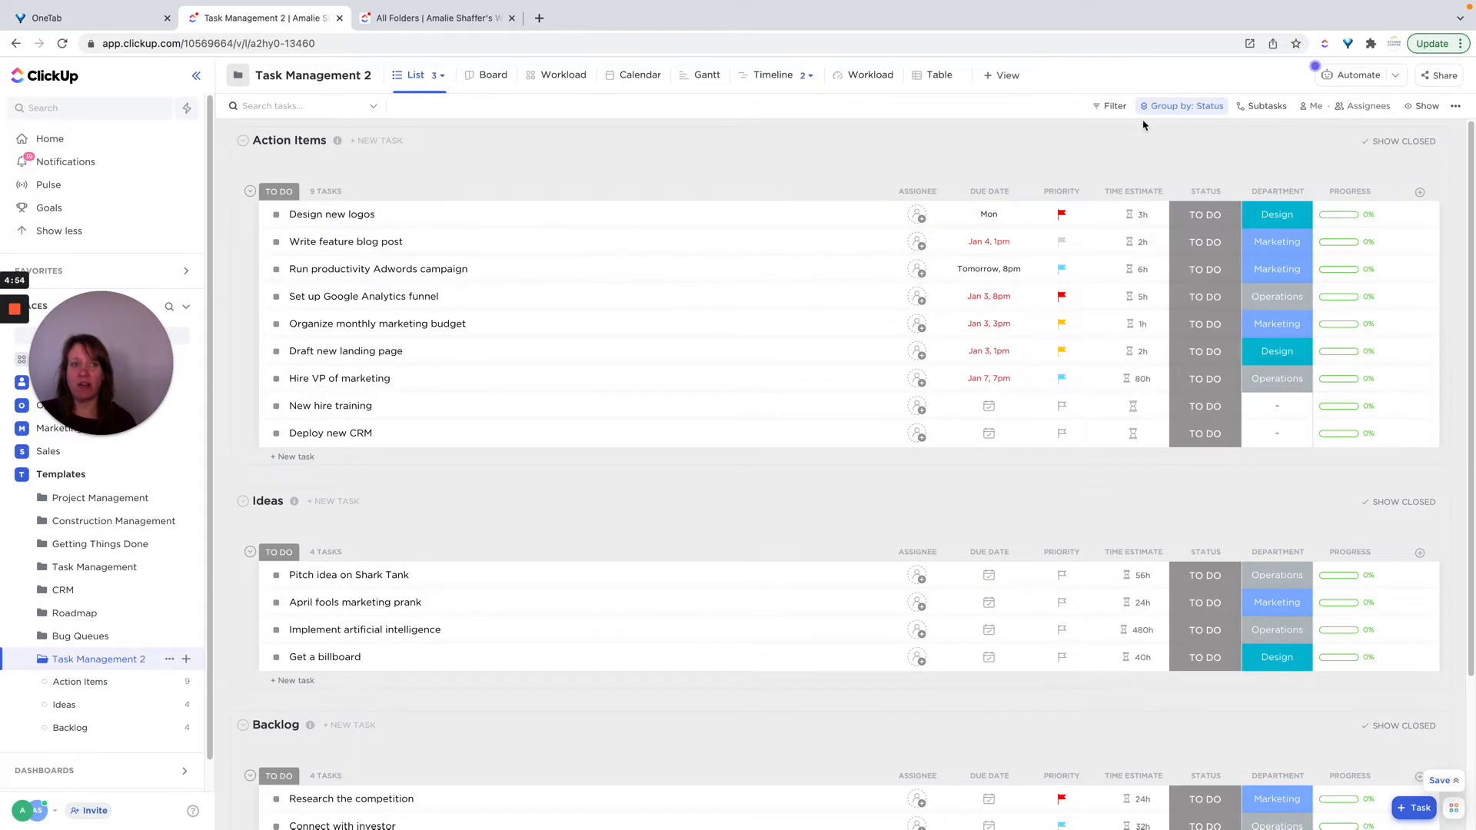
left_click(1179, 109)
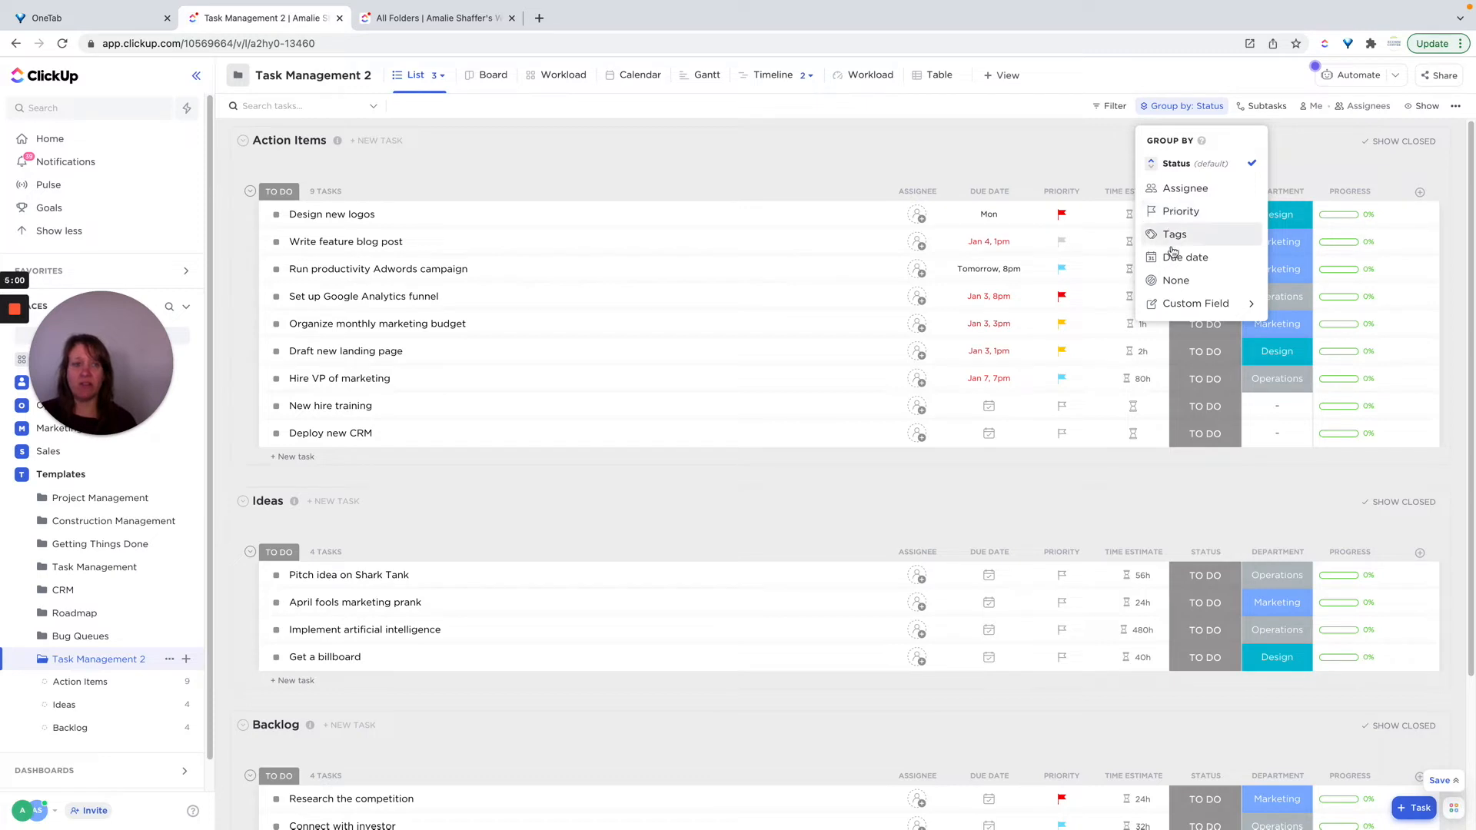
left_click(1173, 279)
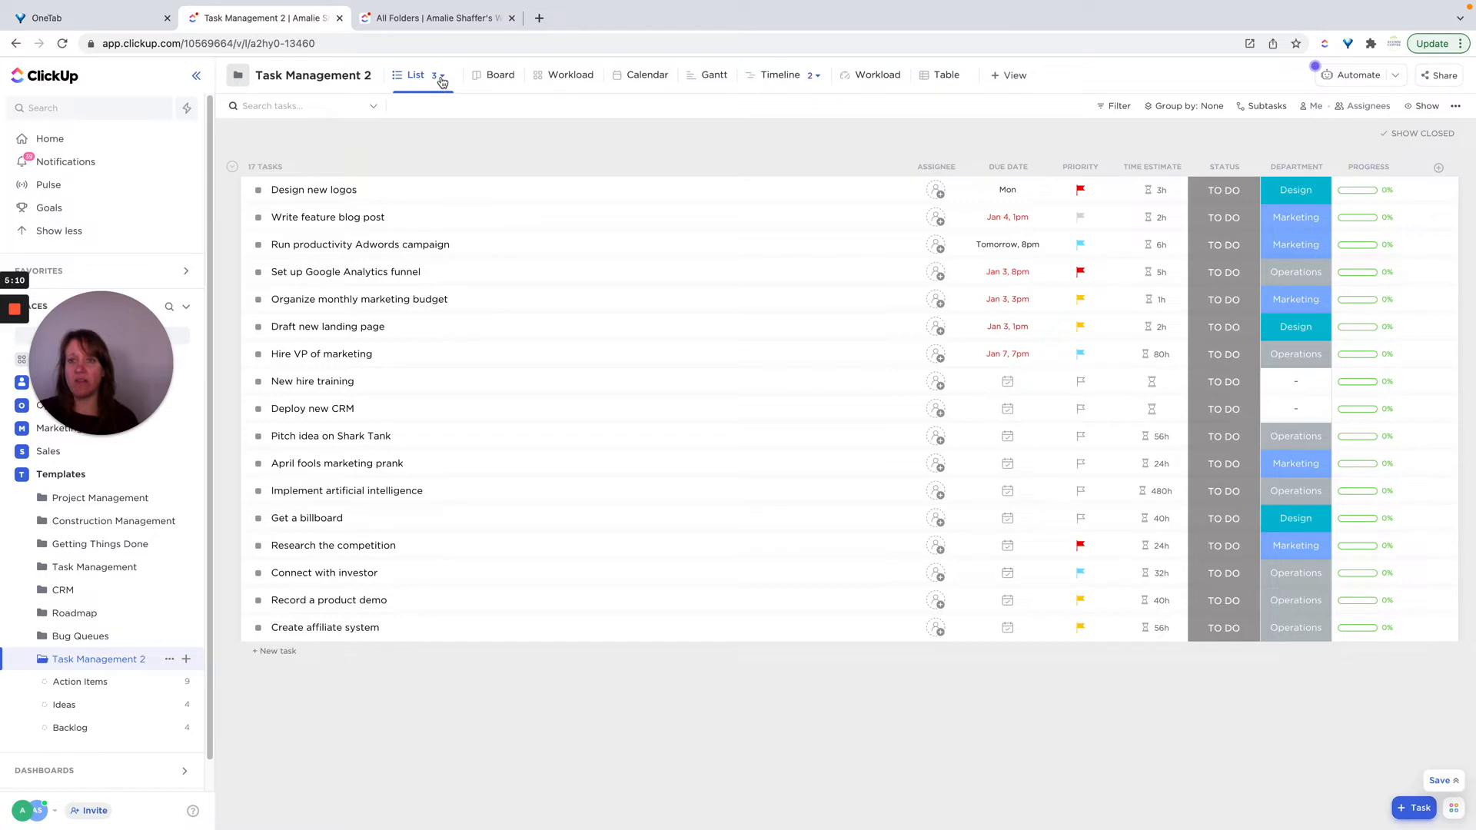
Step: Examine the folder's available list views and the priority choices for the Design new logos task
left_click(442, 81)
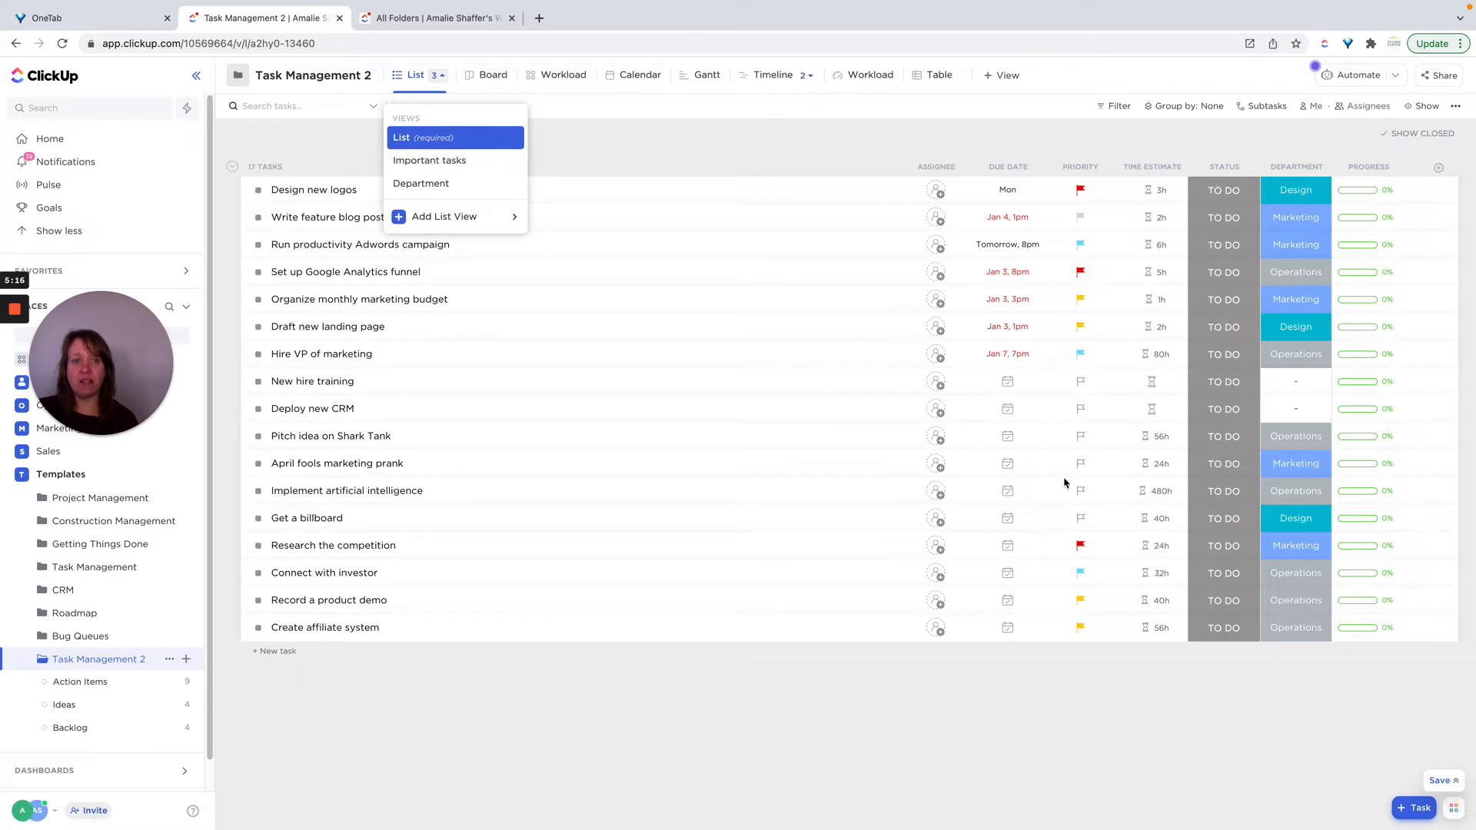
left_click(810, 147)
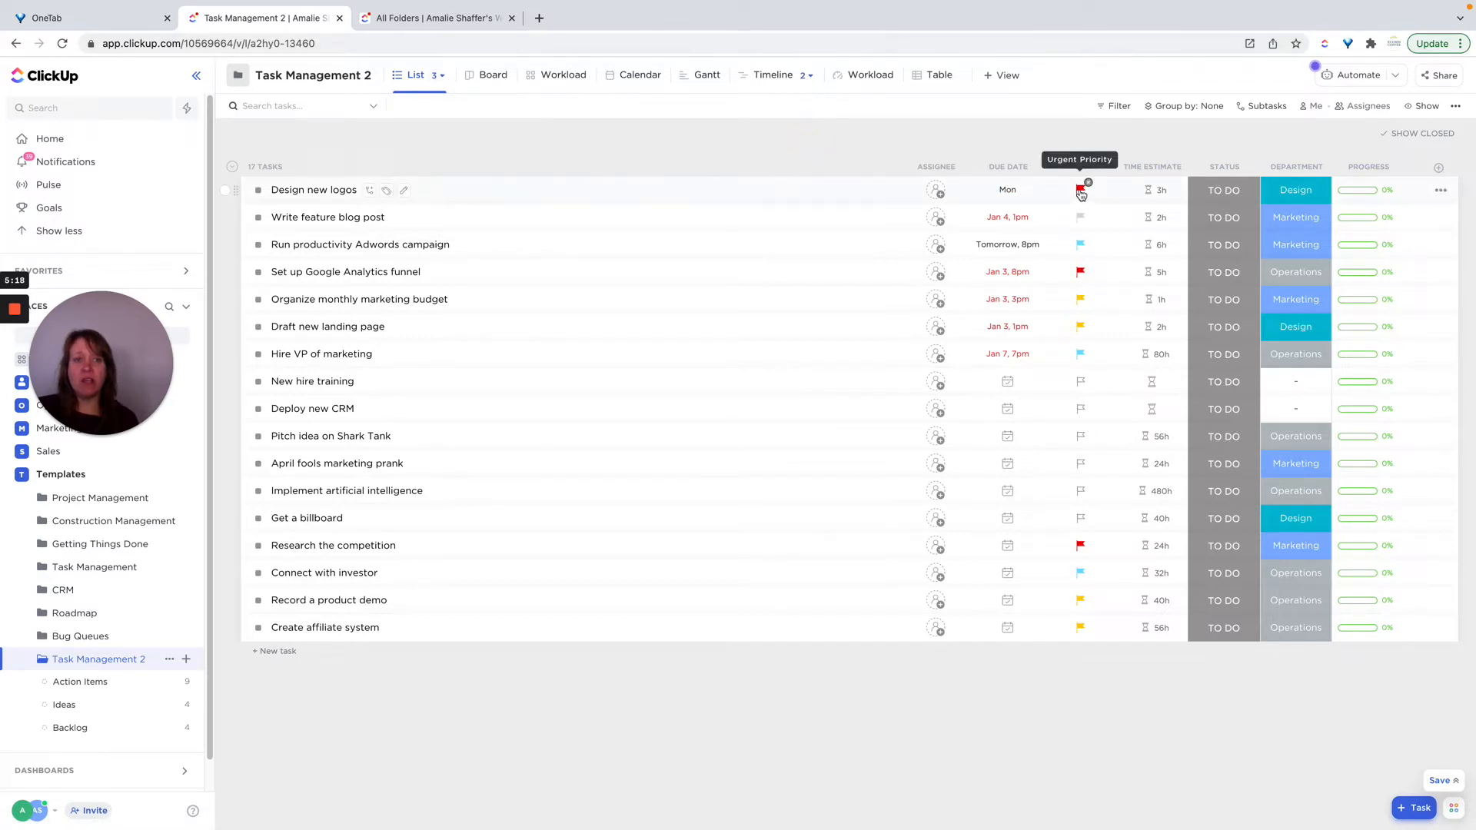
left_click(1079, 191)
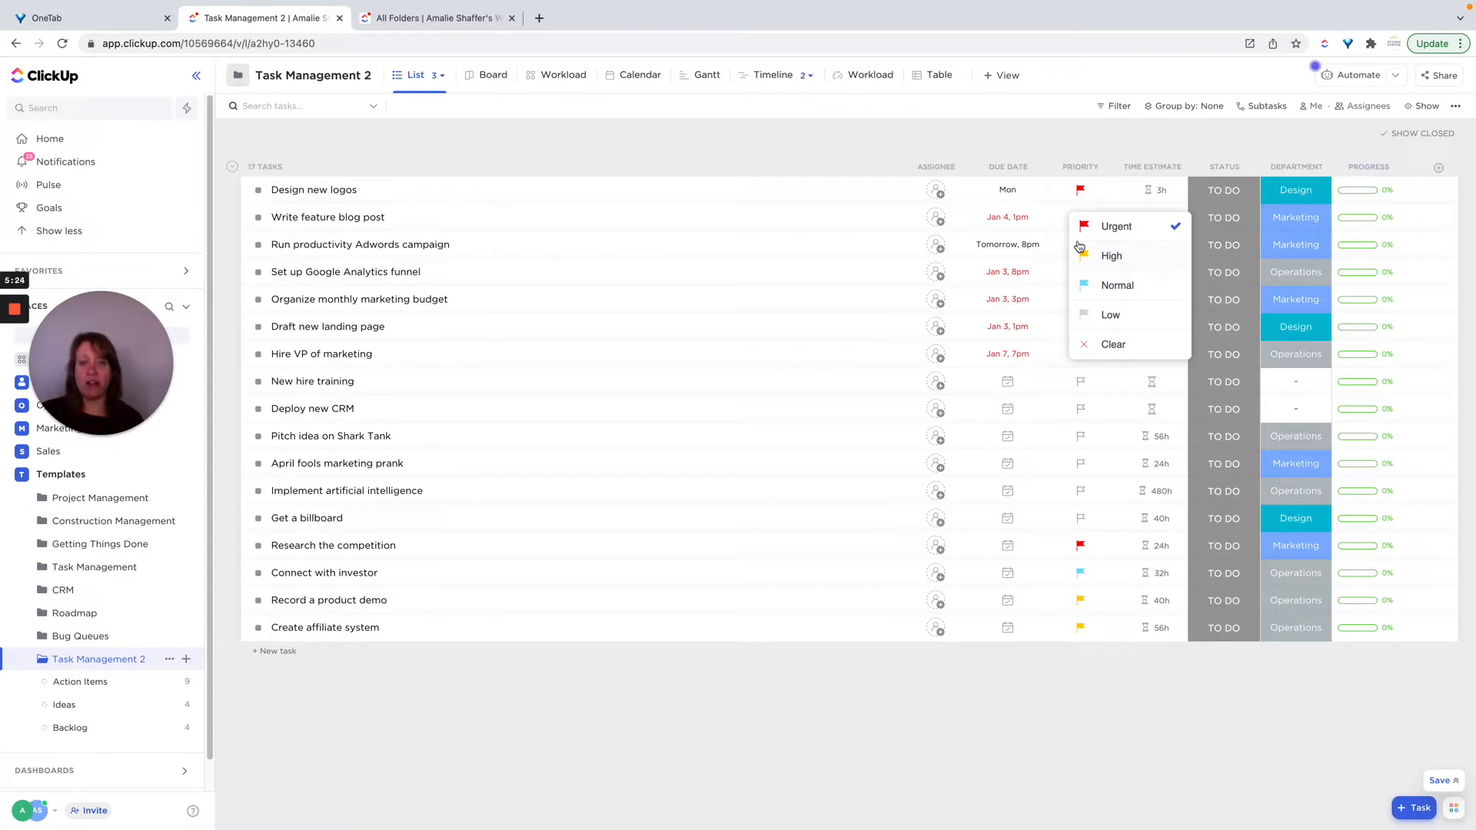
left_click(849, 148)
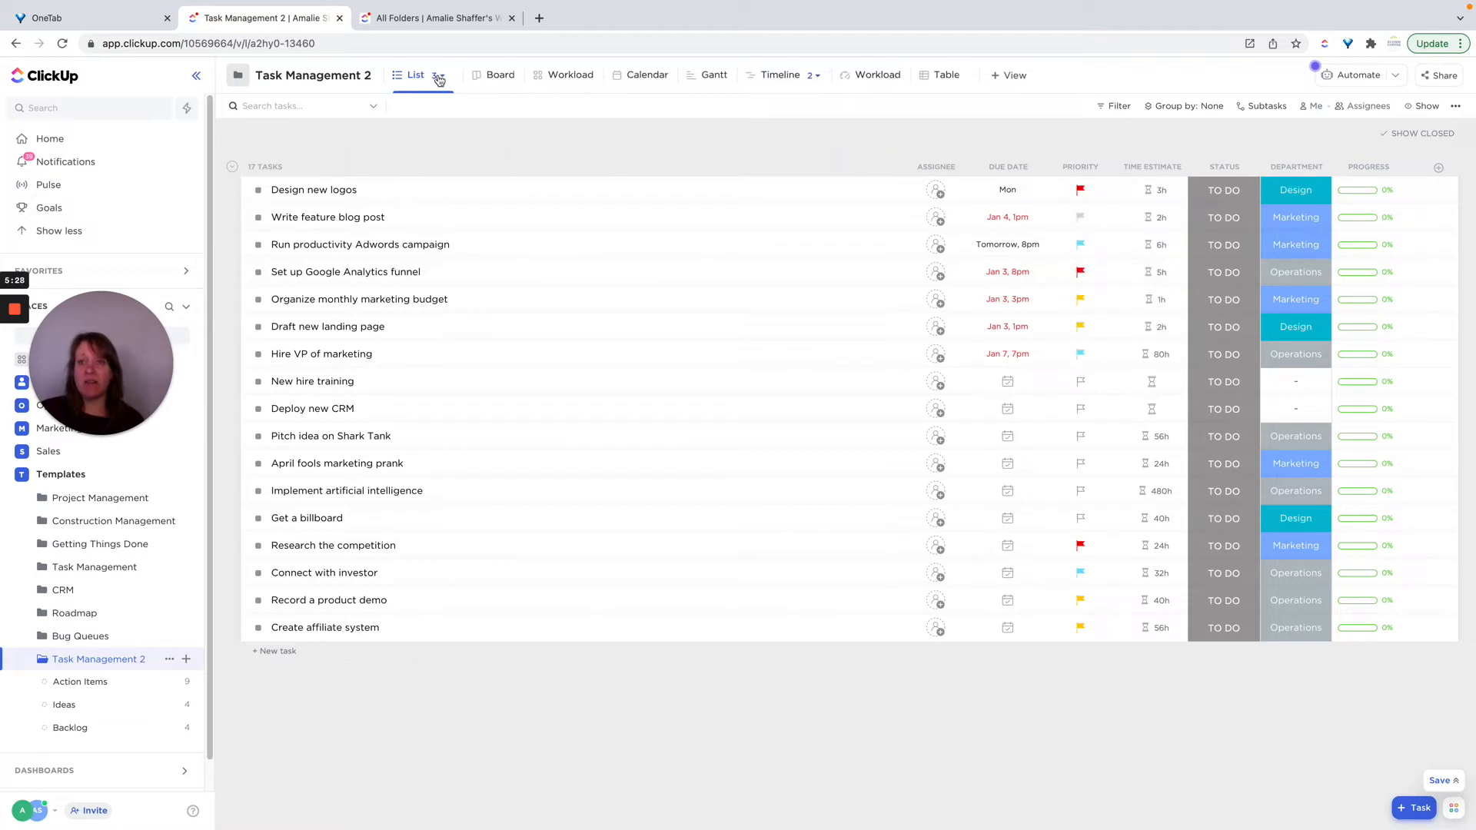
Step: Open the Important tasks list view and look through its tasks from the urgent group to those without priority
left_click(438, 80)
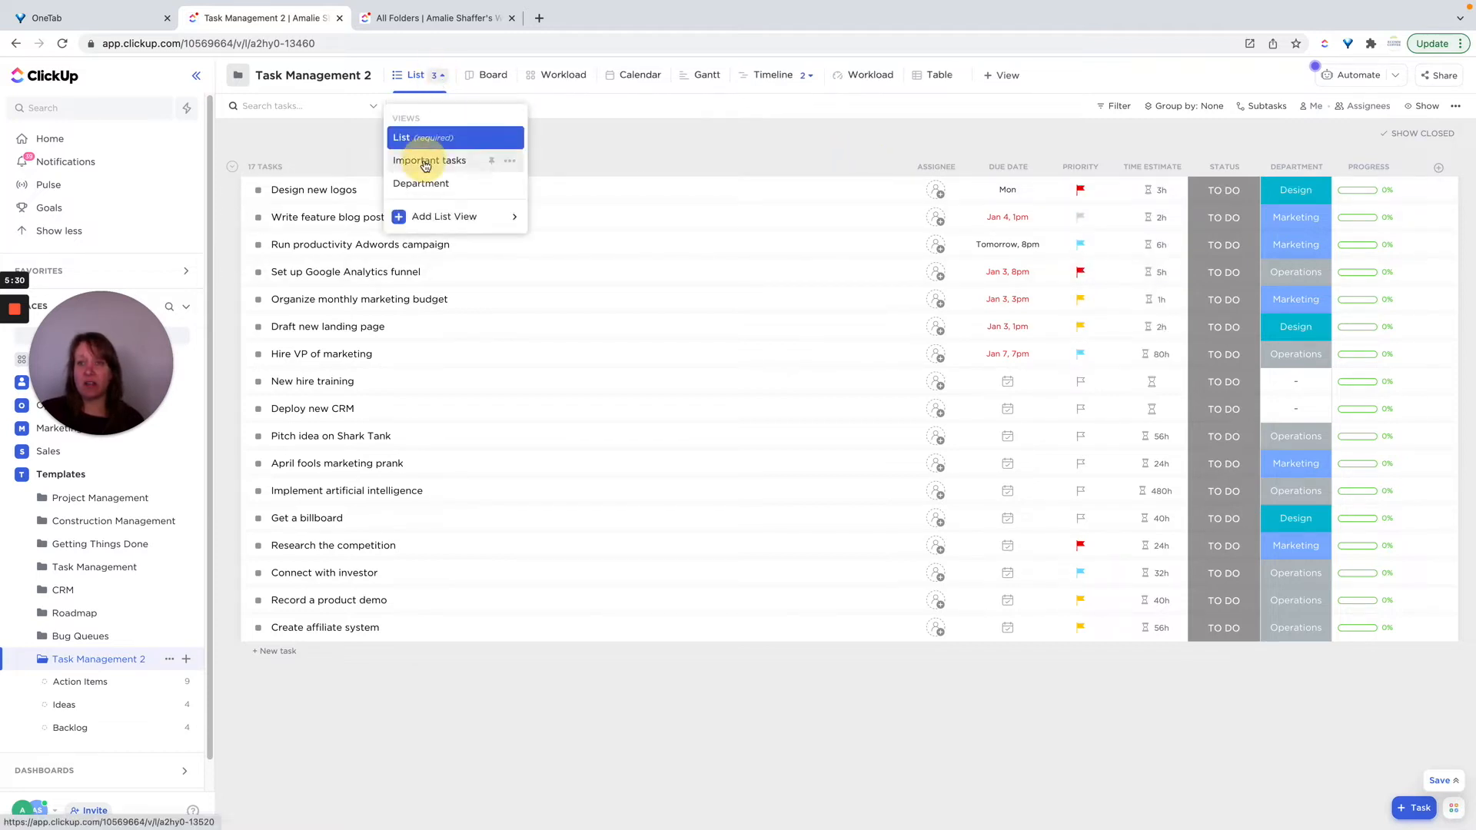
left_click(428, 160)
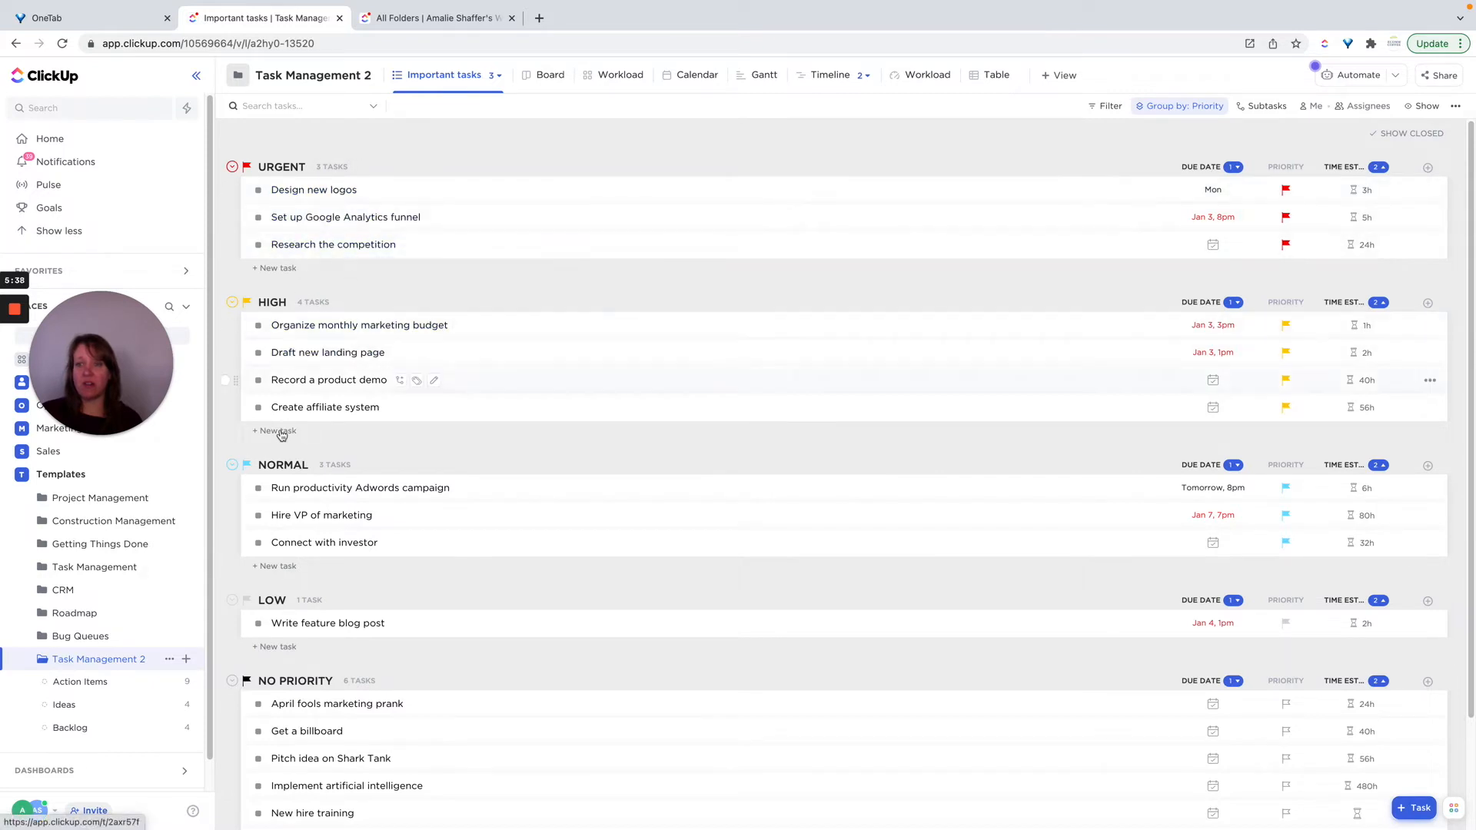
scroll(659, 516, "down", 2)
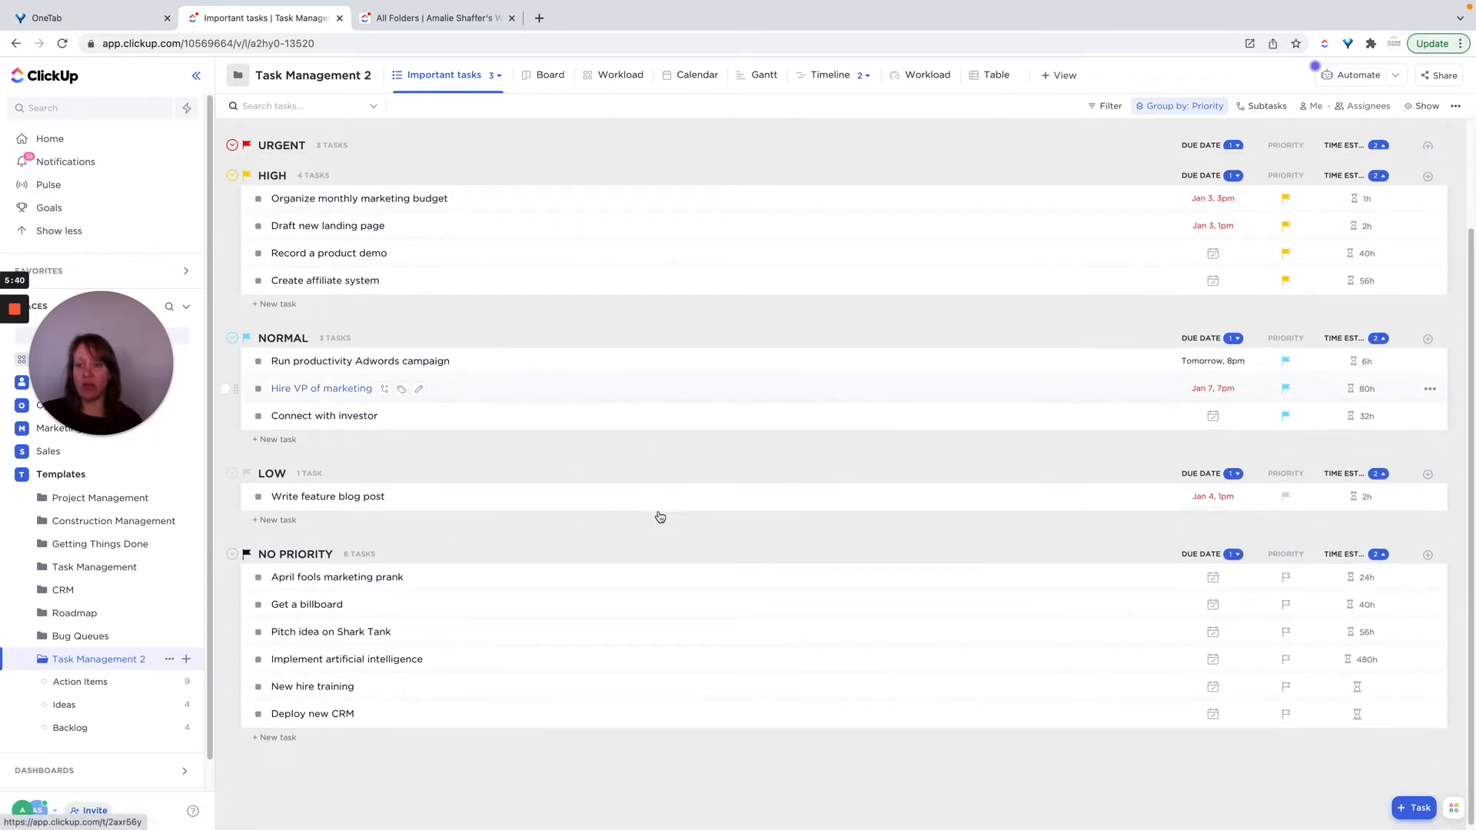
scroll(552, 372, "up", 2)
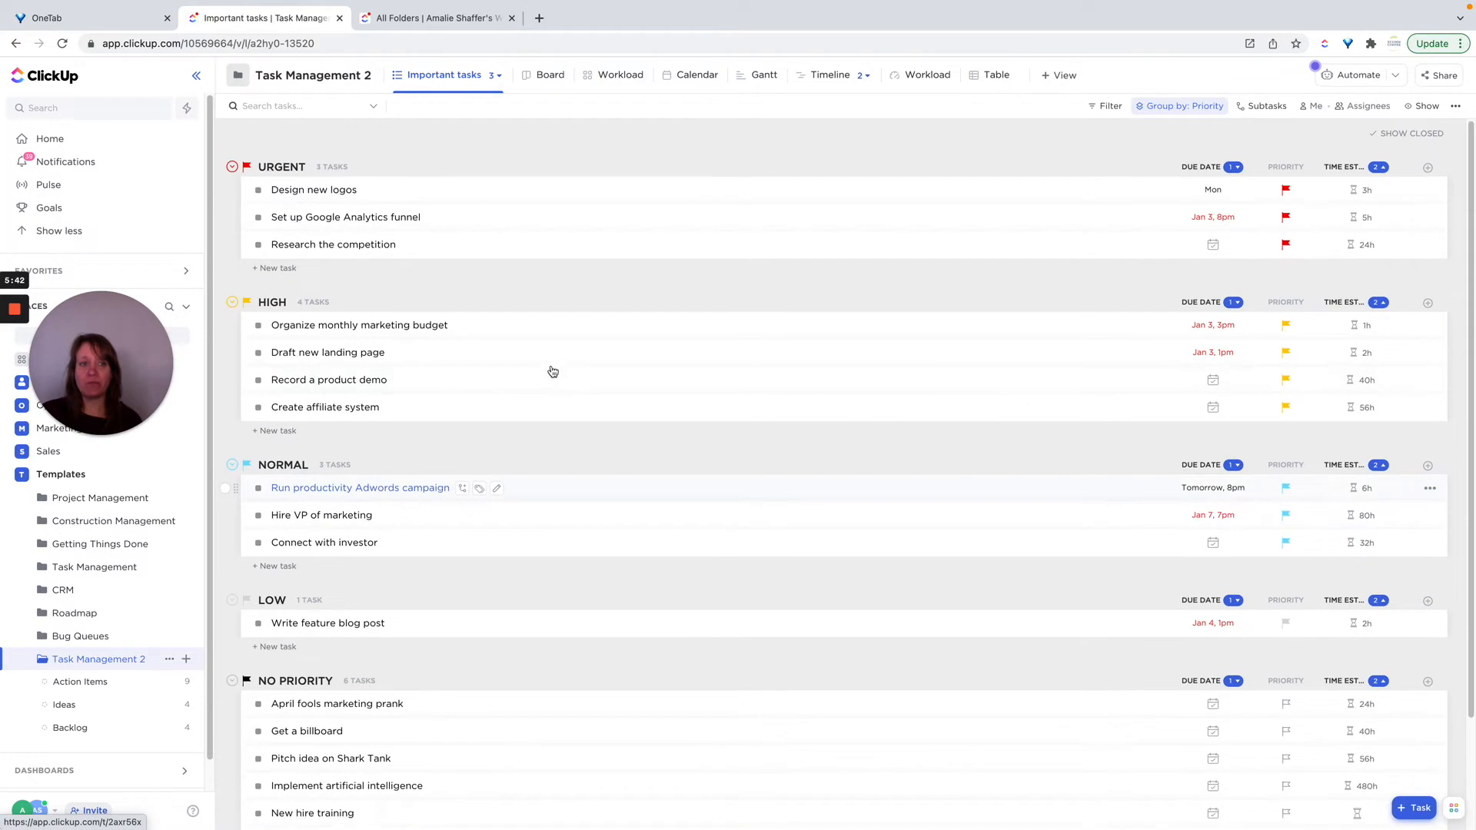
Step: Open the Department list view and examine its grouping options, including the custom field choice
left_click(498, 76)
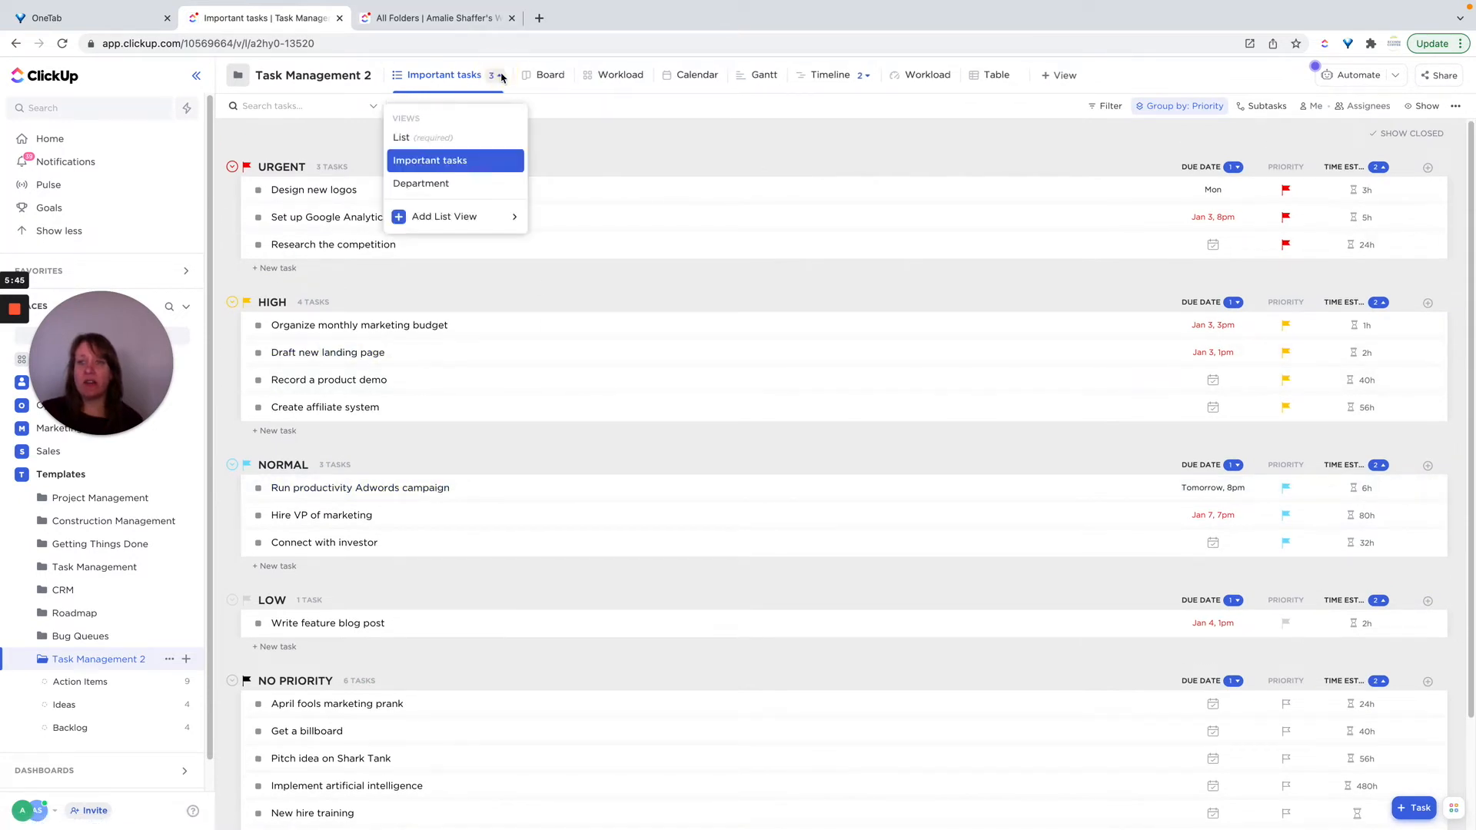
left_click(426, 197)
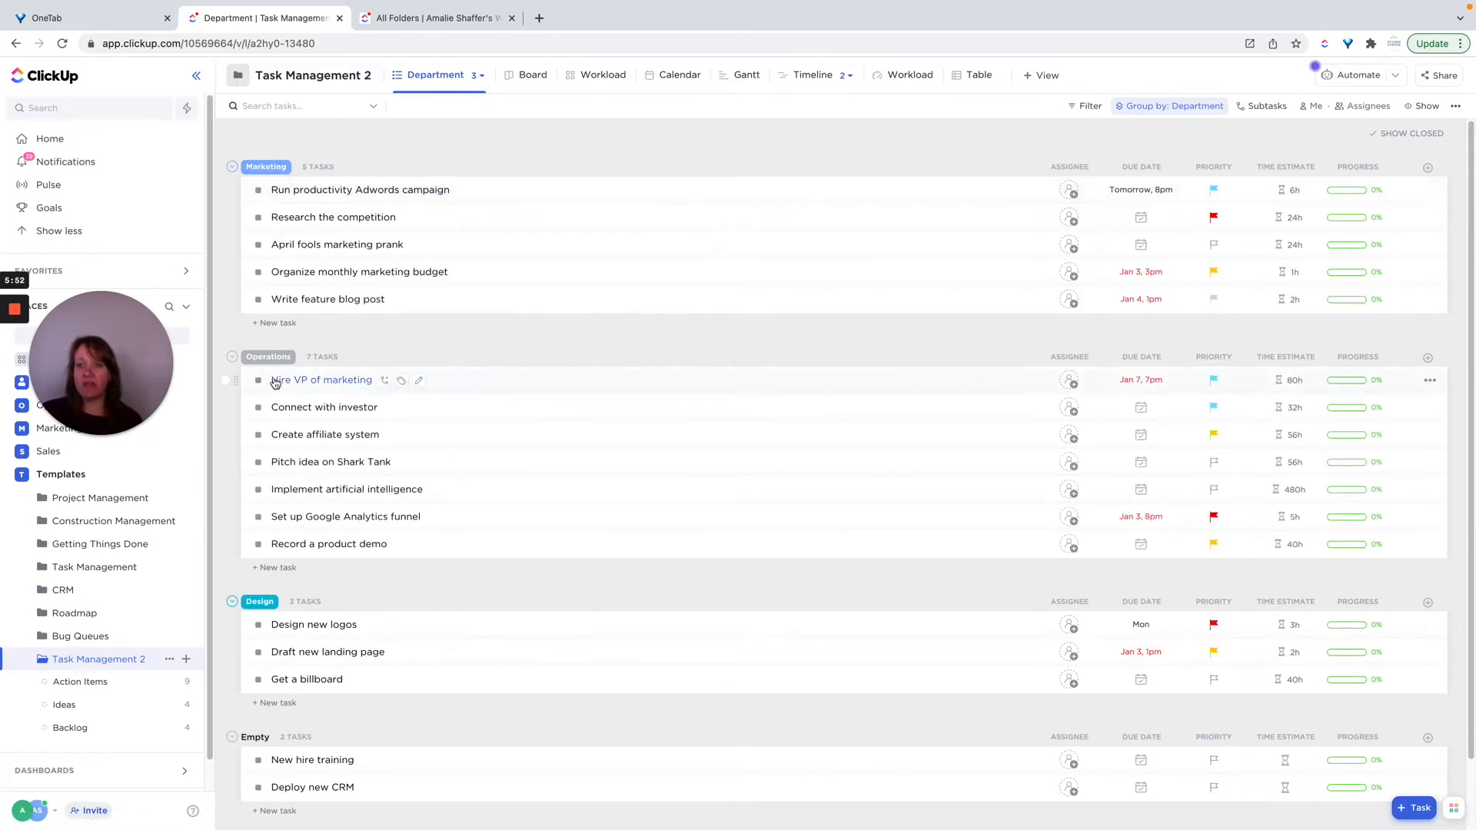
left_click(1147, 107)
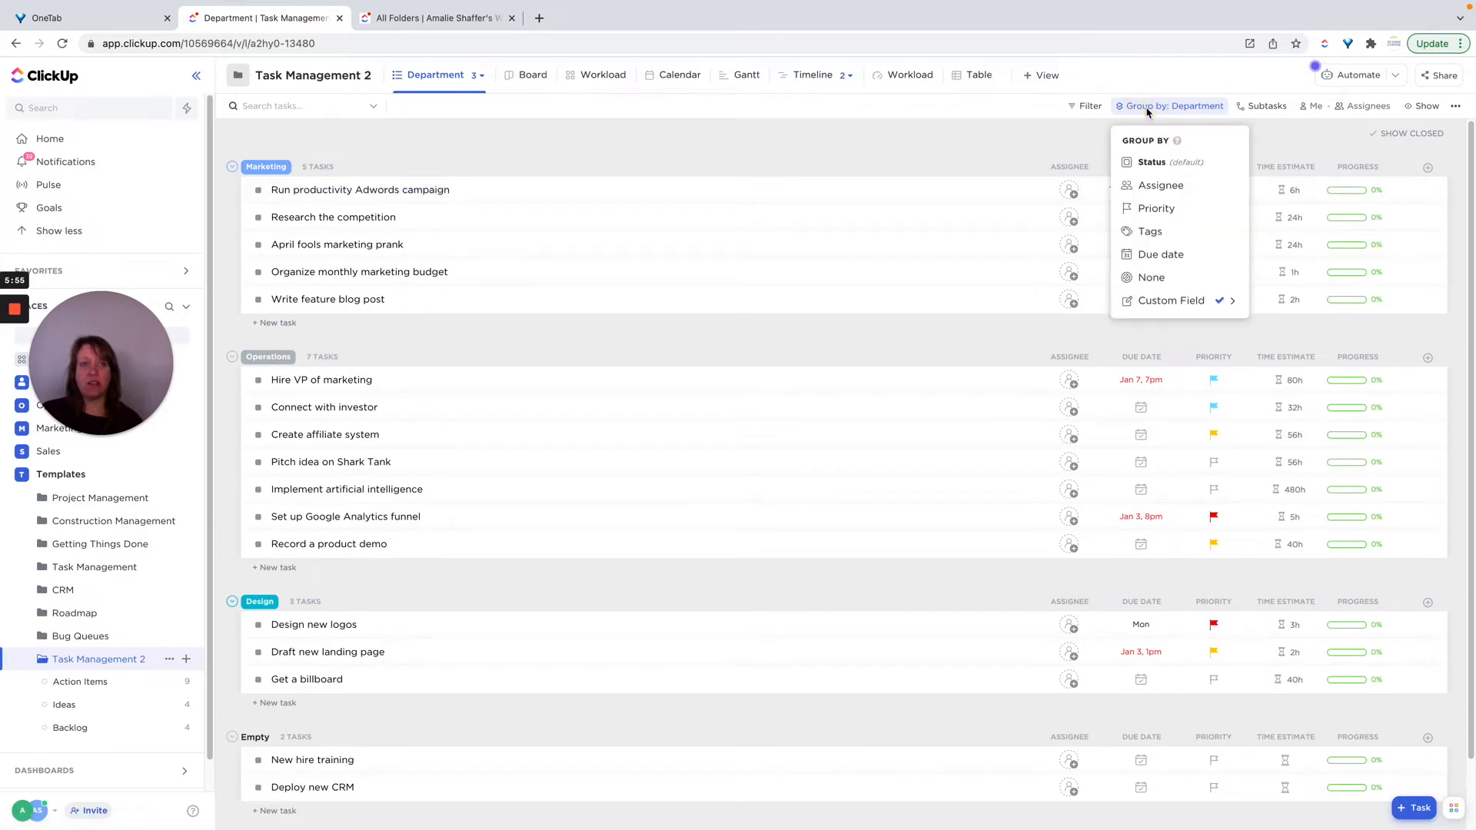
left_click(1156, 301)
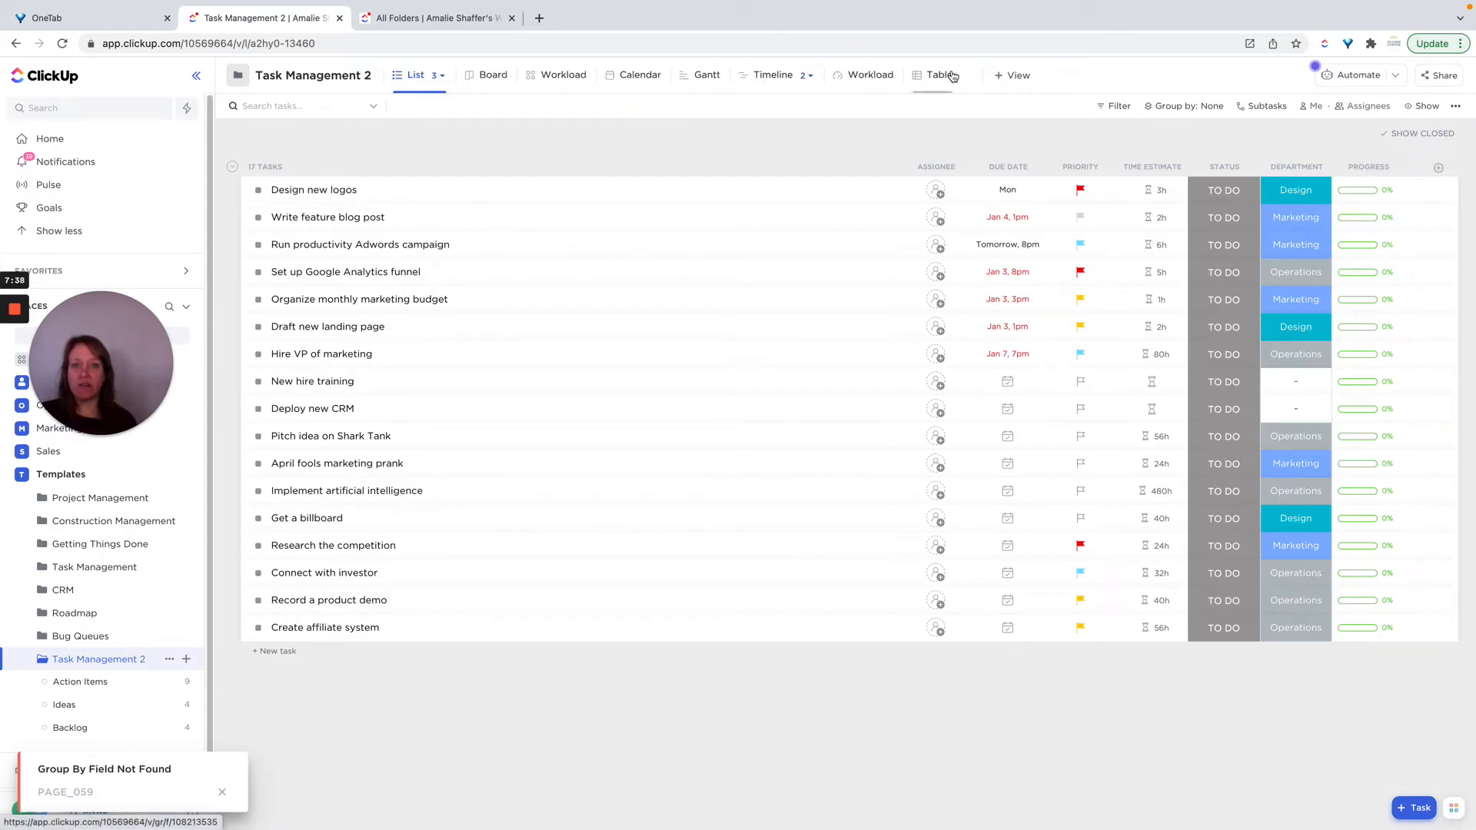
Step: Review the folder's tasks in the Board, Calendar and Gantt views
left_click(477, 78)
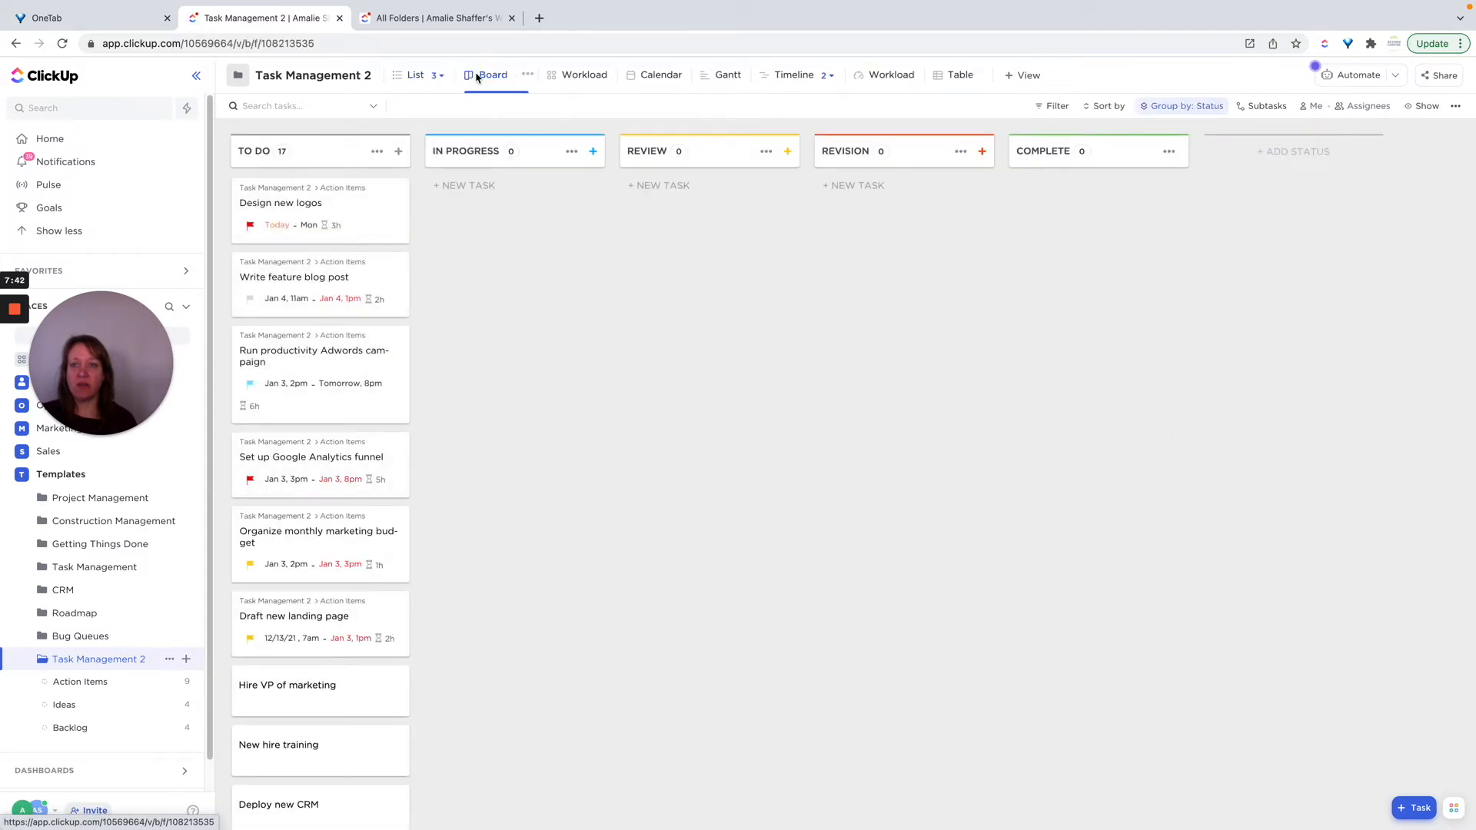
scroll(373, 343, "down", 5)
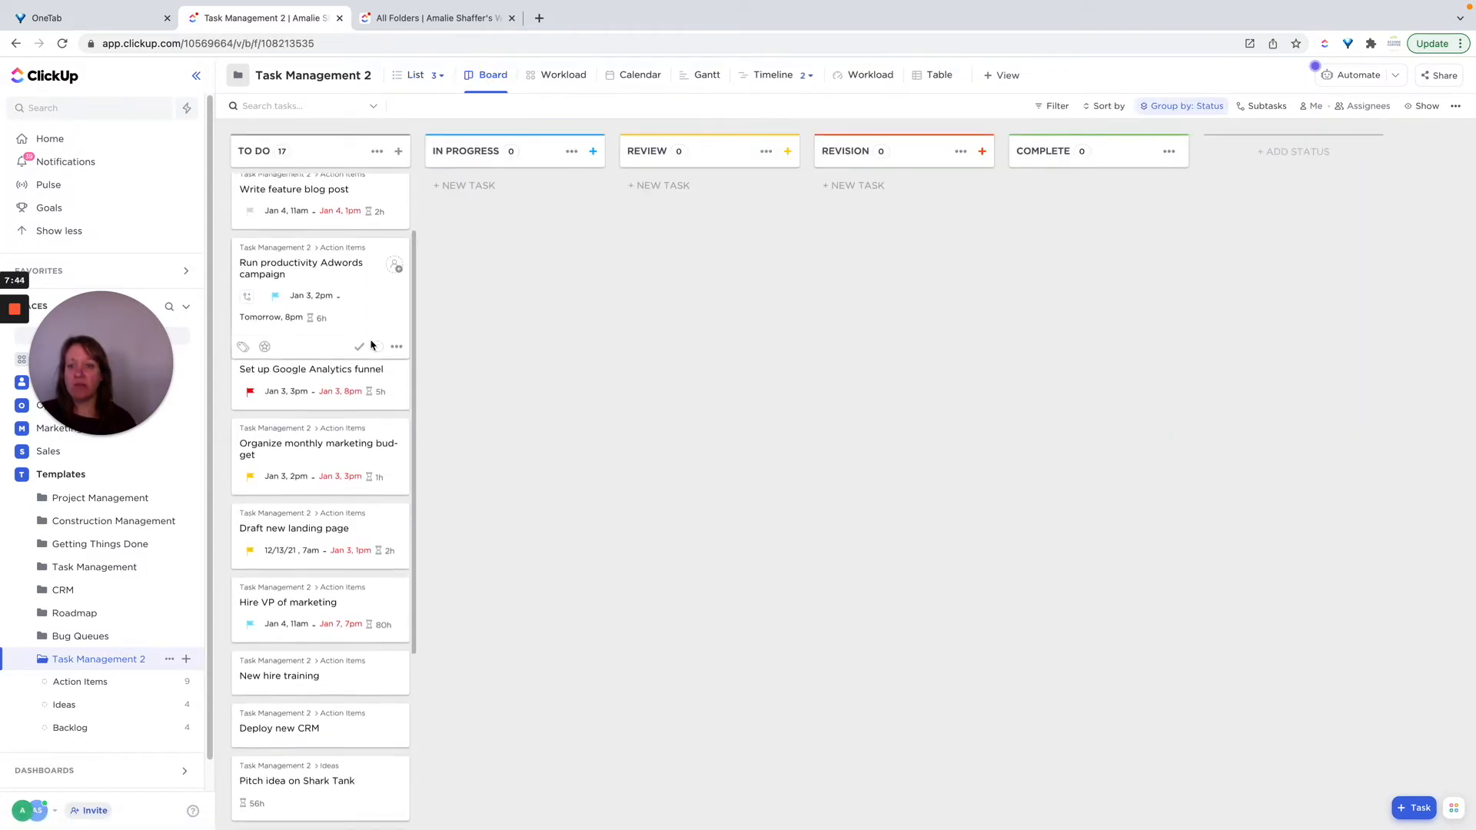
scroll(372, 343, "up", 5)
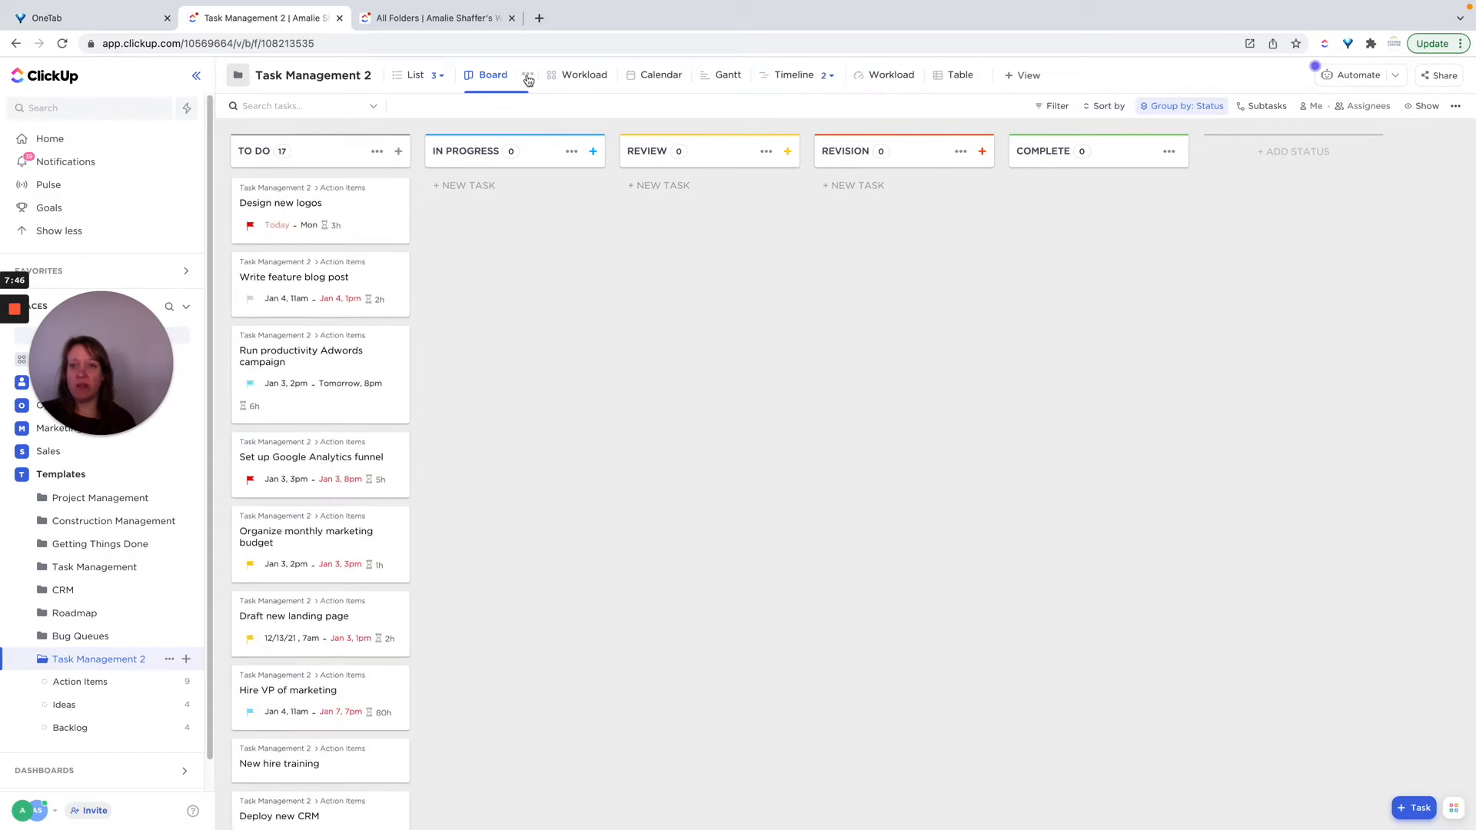
left_click(635, 75)
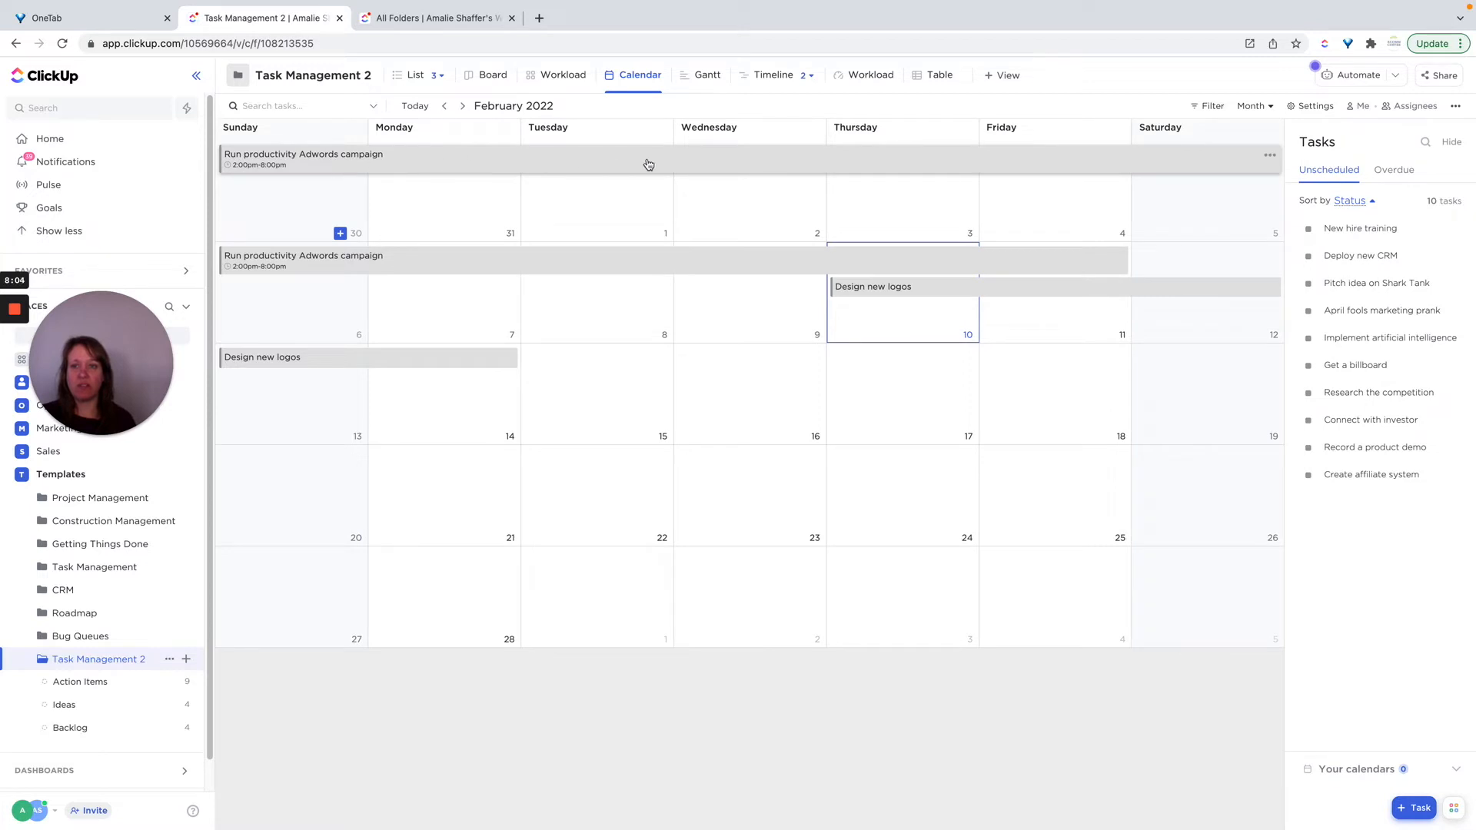
left_click(701, 84)
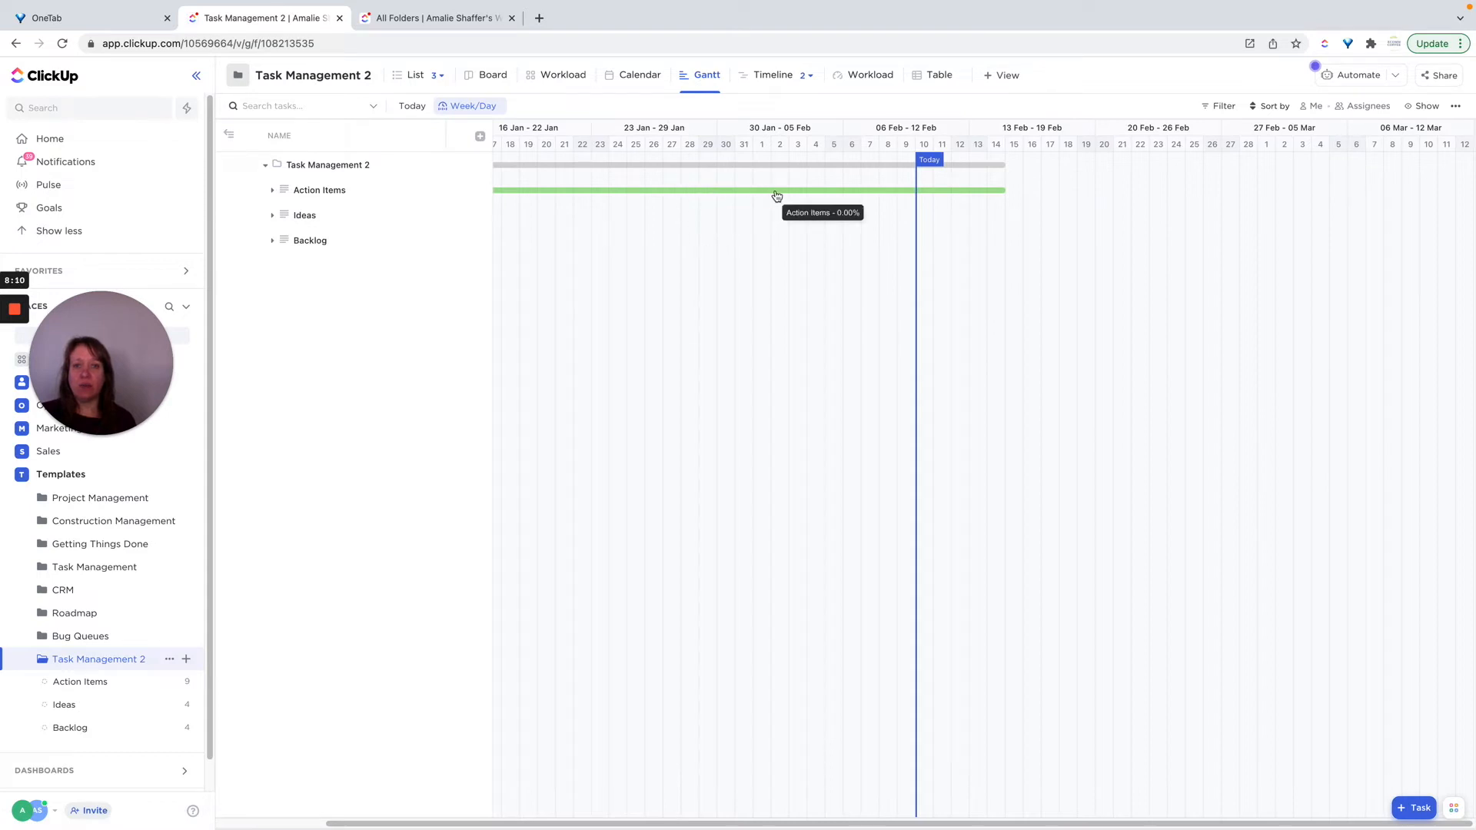
Step: Show the folder's default Timeline view and inspect the details of the Design new logos task
left_click(763, 77)
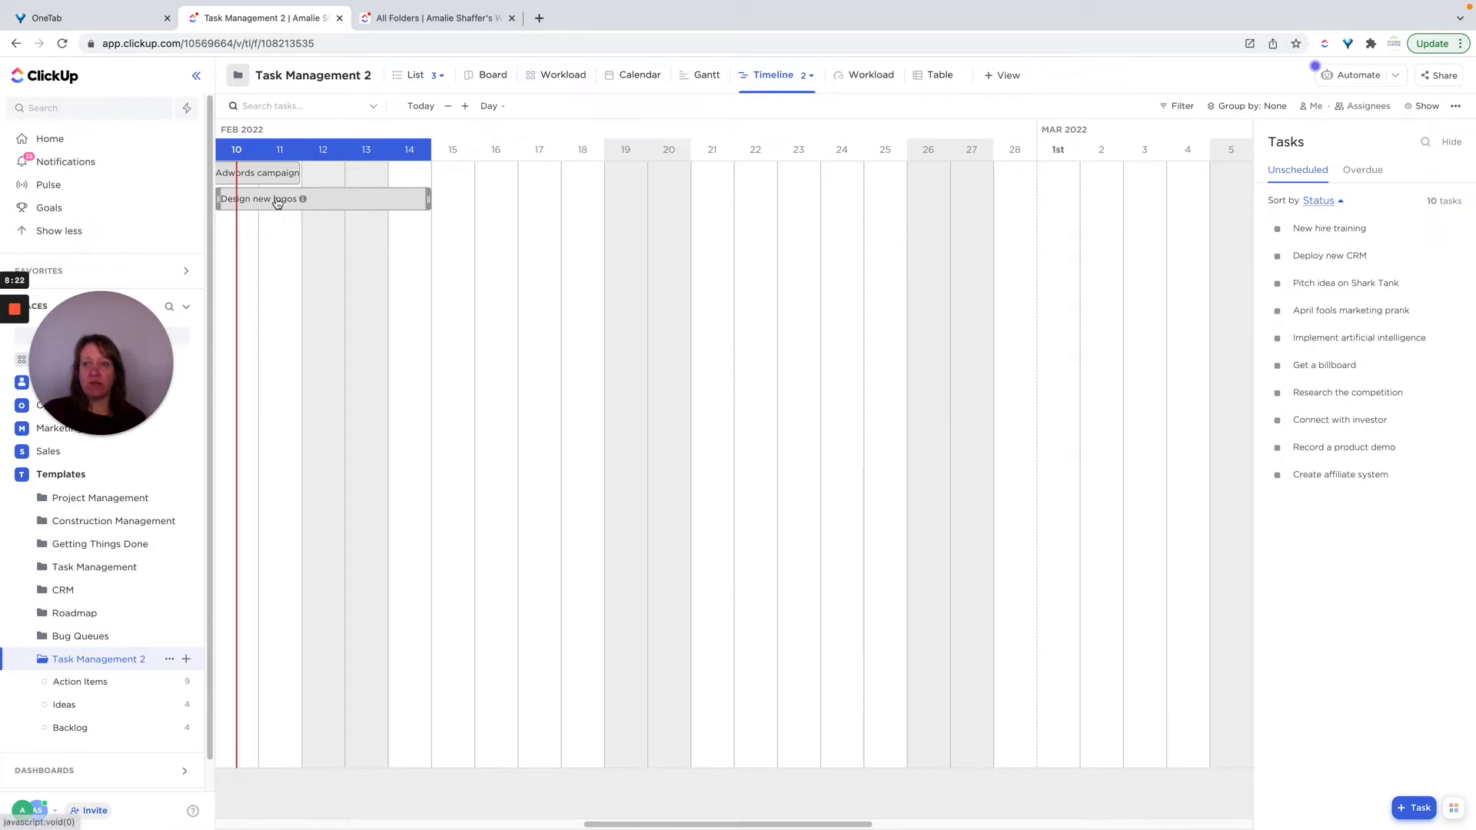
left_click(278, 201)
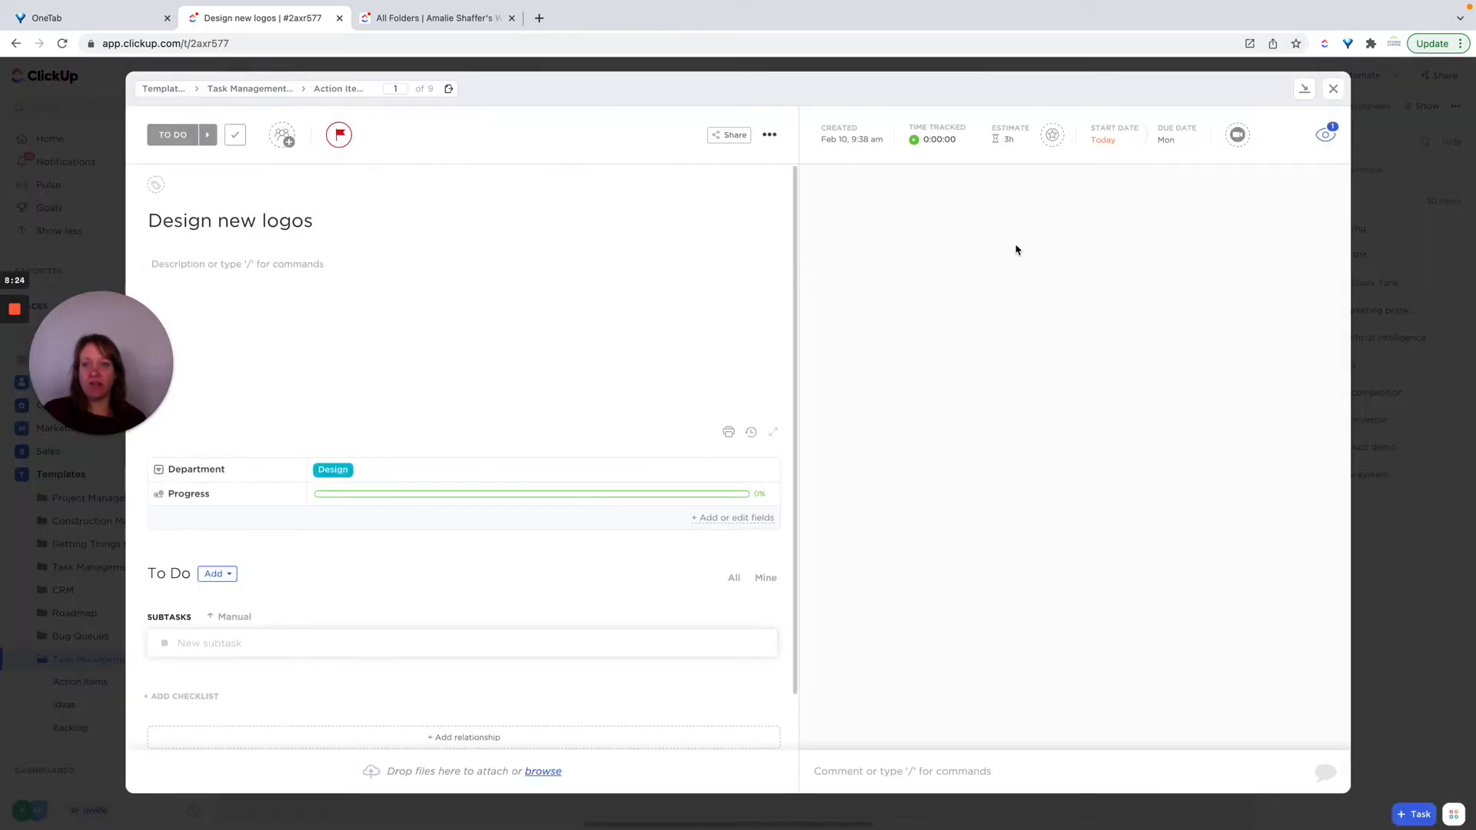
left_click(1334, 90)
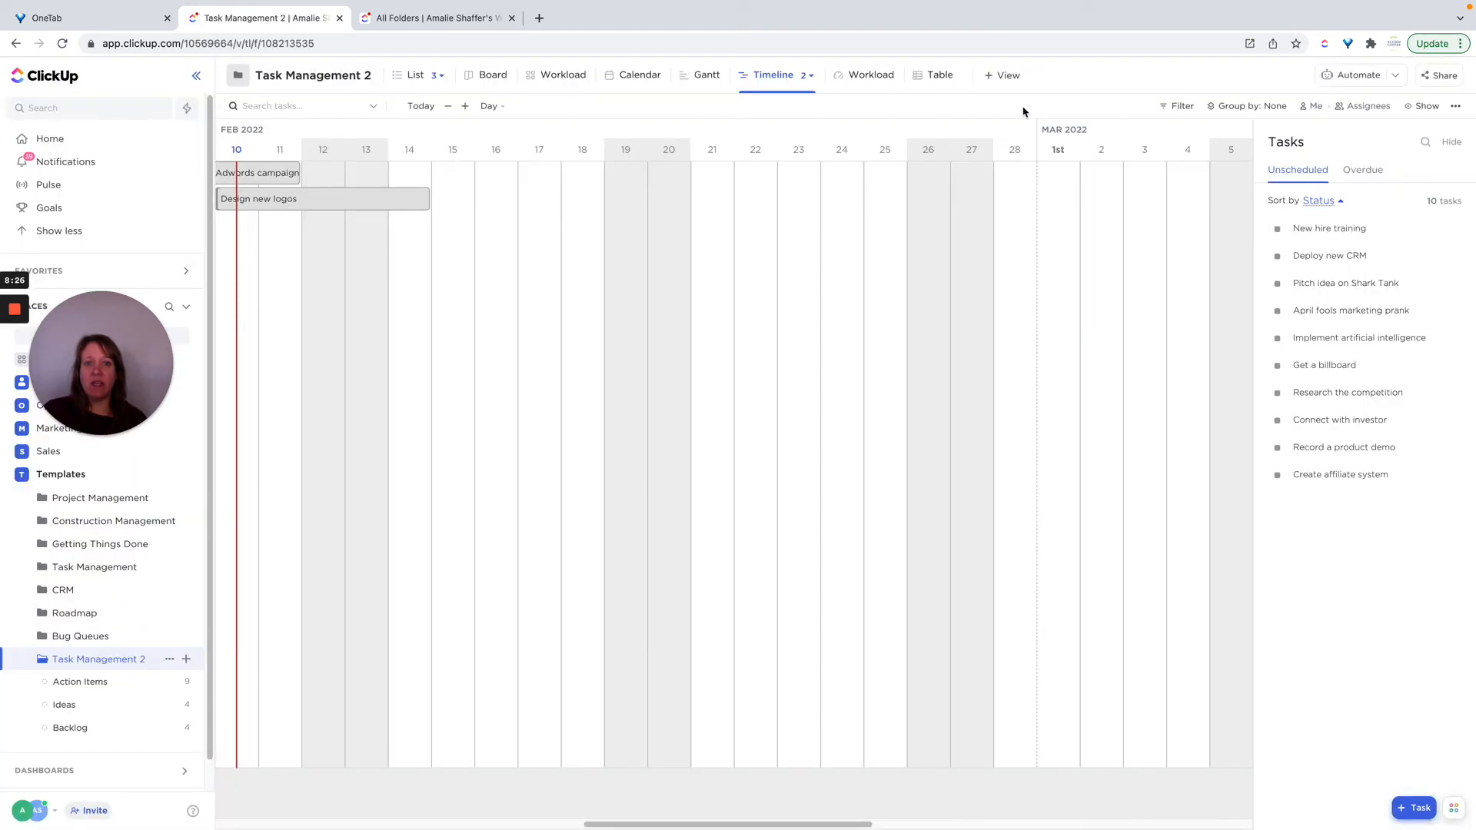
Step: In the second Timeline view, grouped by department, extend the Design new logos task to end on February 18
left_click(809, 76)
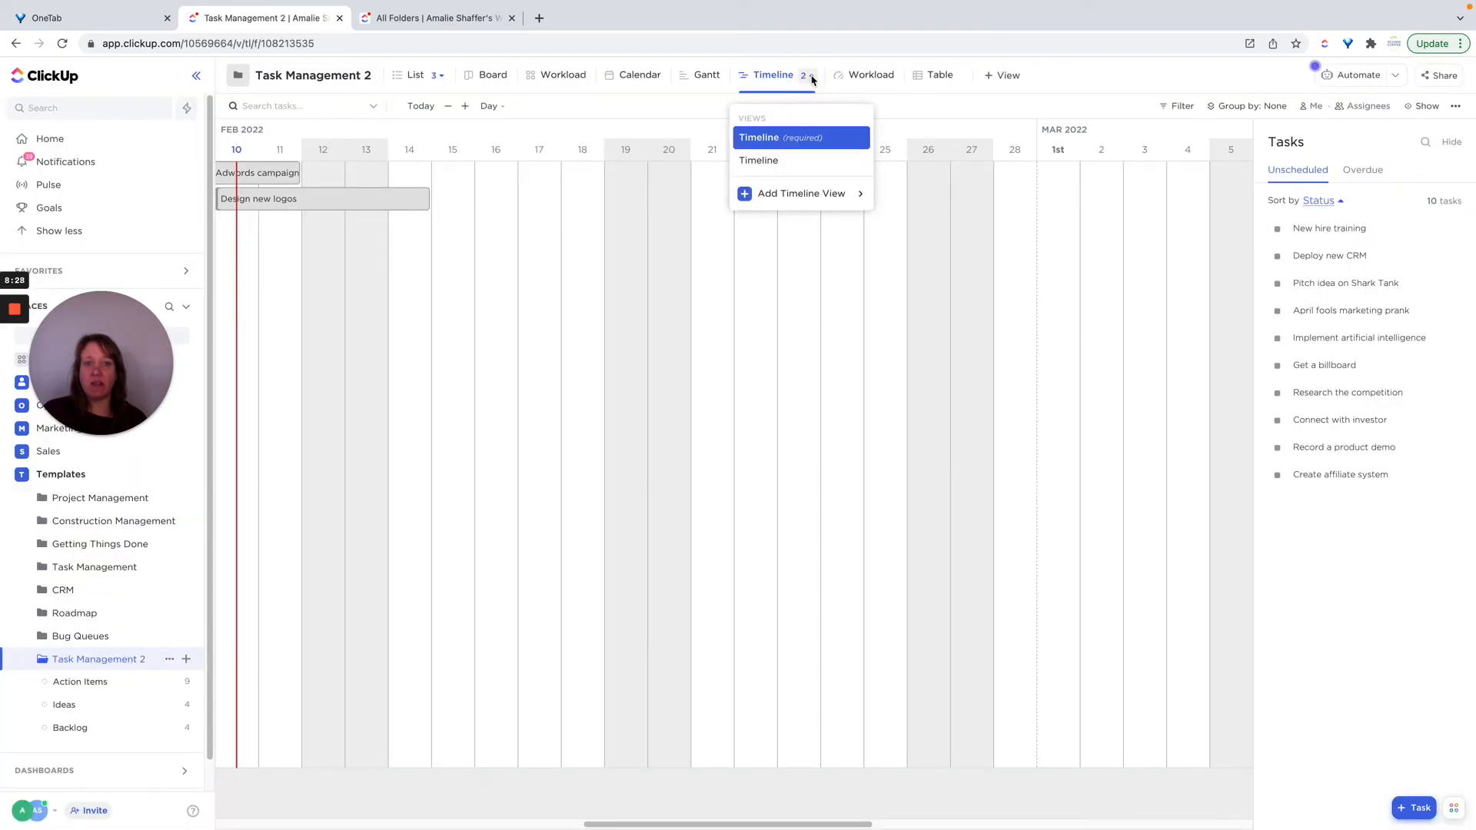
left_click(780, 165)
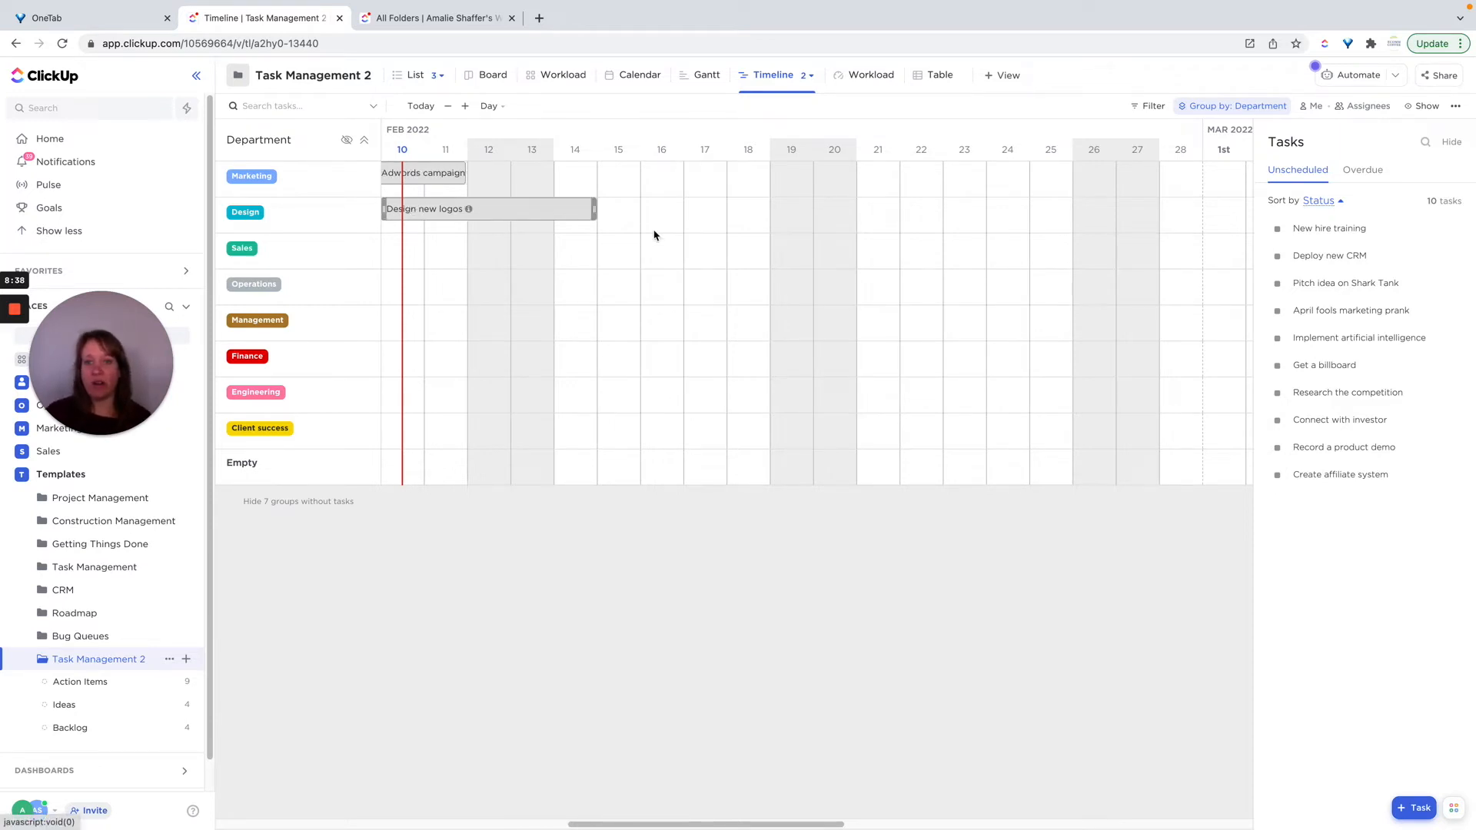
left_click_drag(594, 208, 751, 212)
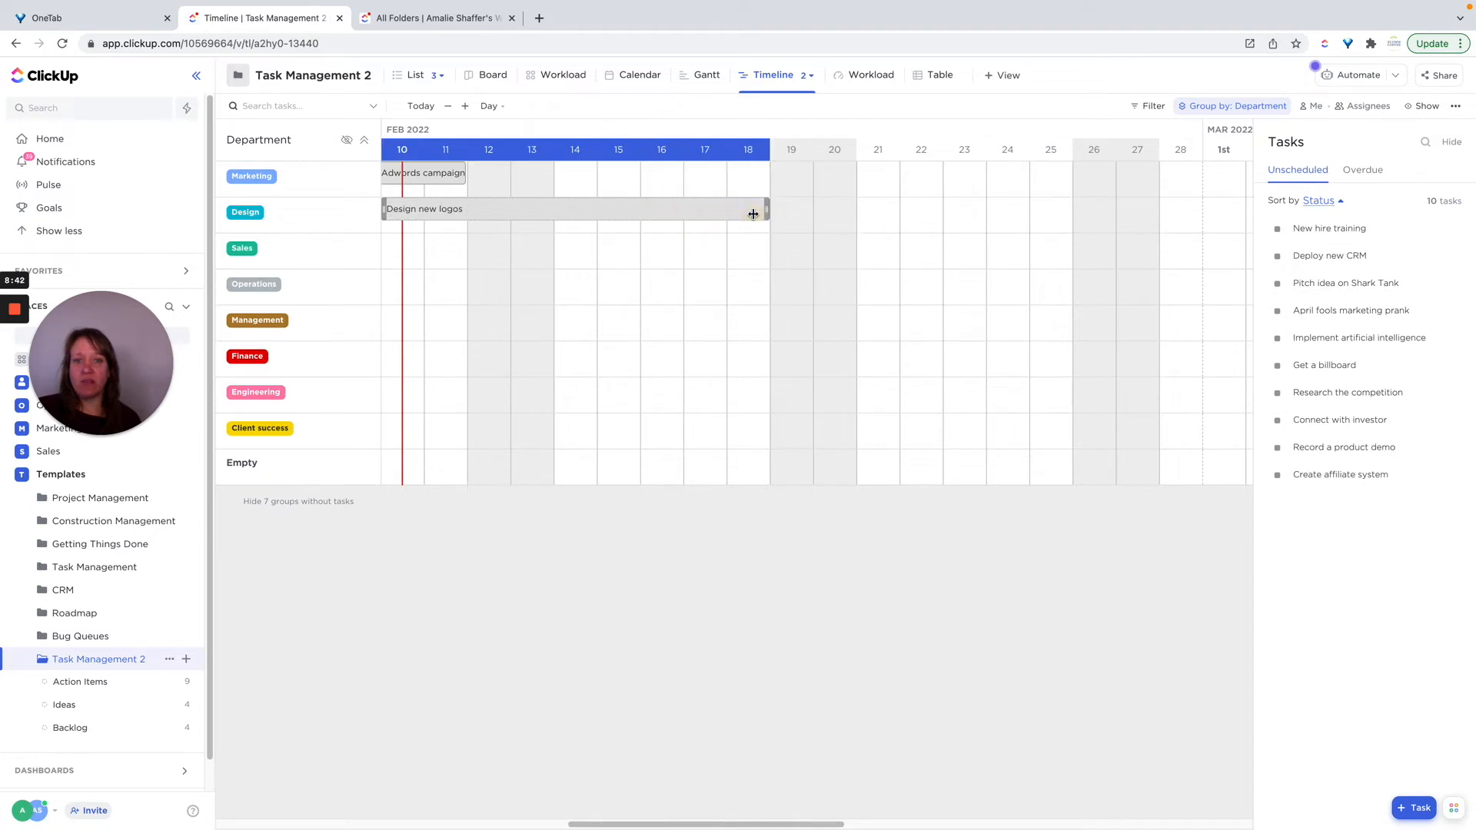
Step: Compare the department timeline at Week, Month and Day scales, and return to the folder's List view
left_click(447, 106)
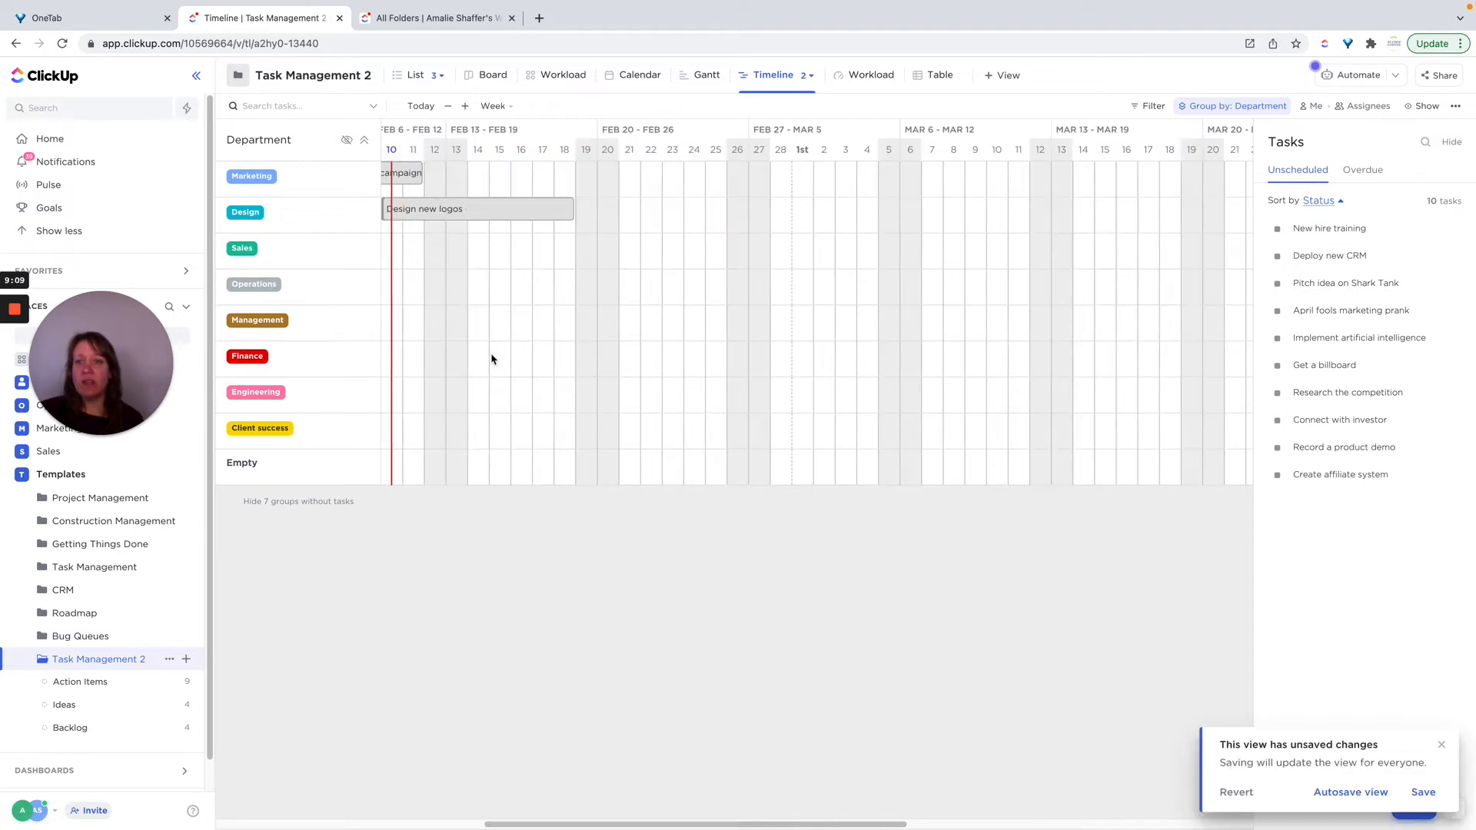
left_click(493, 106)
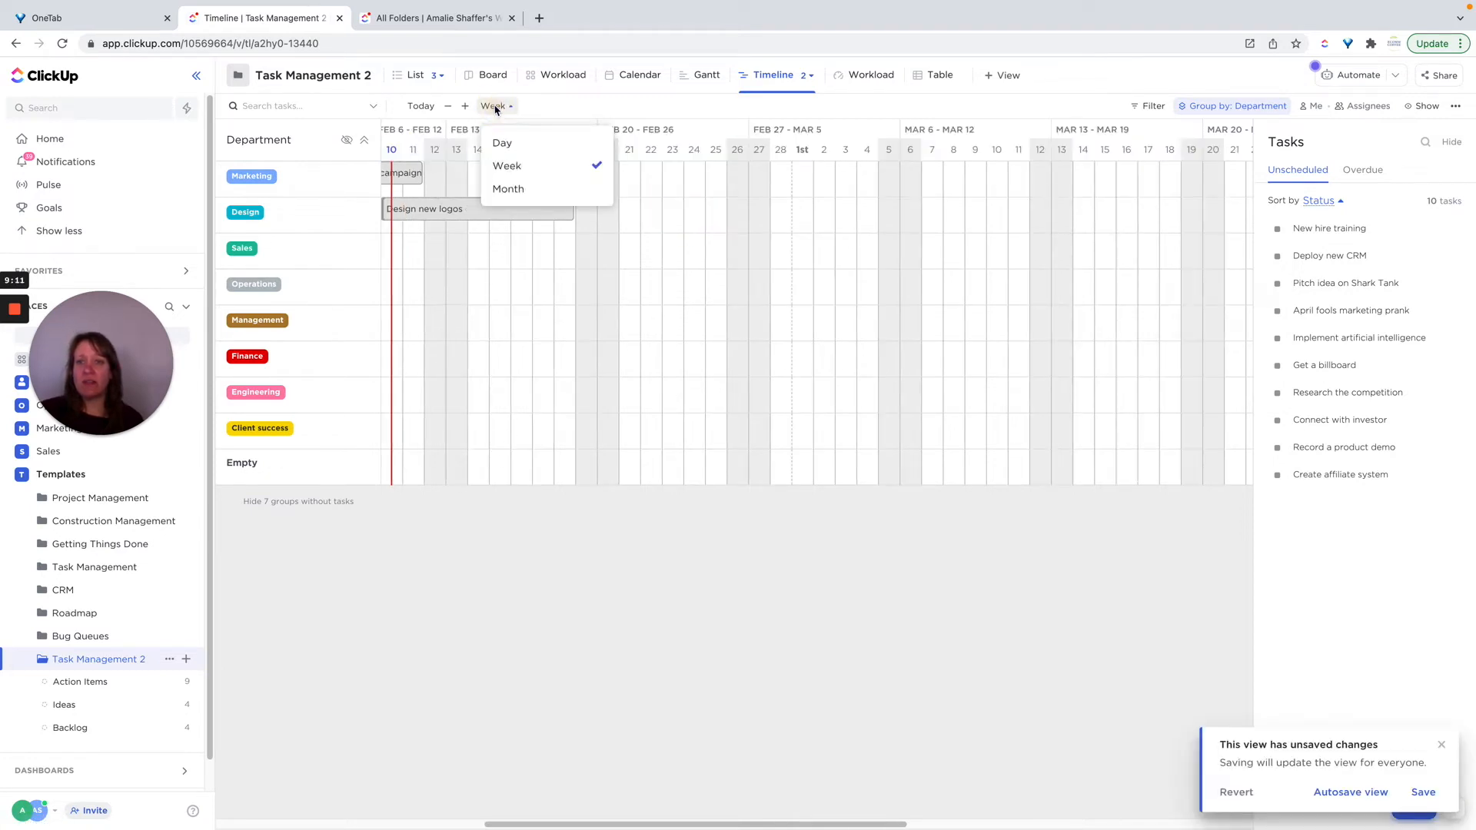
left_click(512, 190)
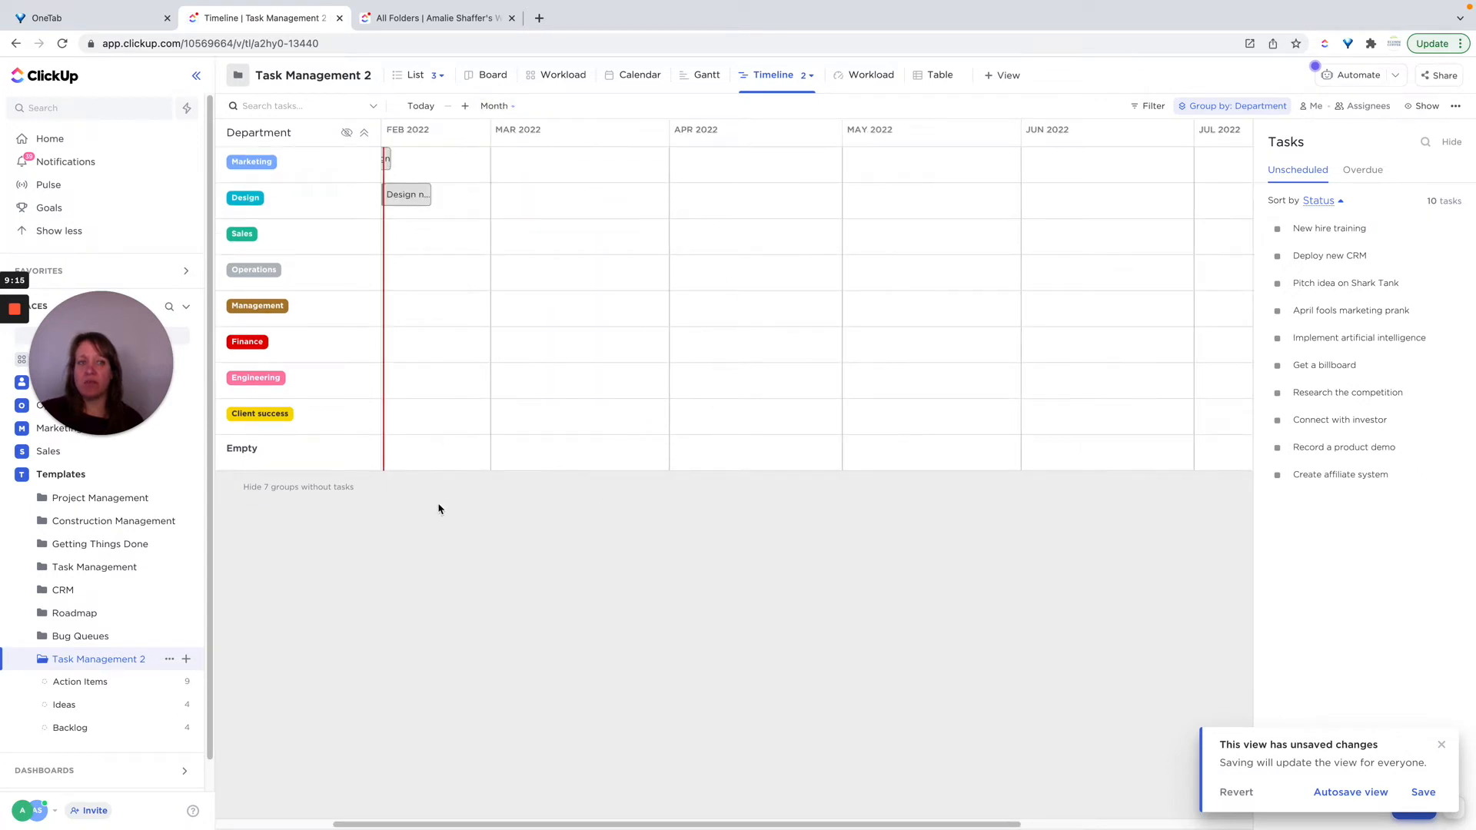
left_click(496, 107)
left_click(505, 171)
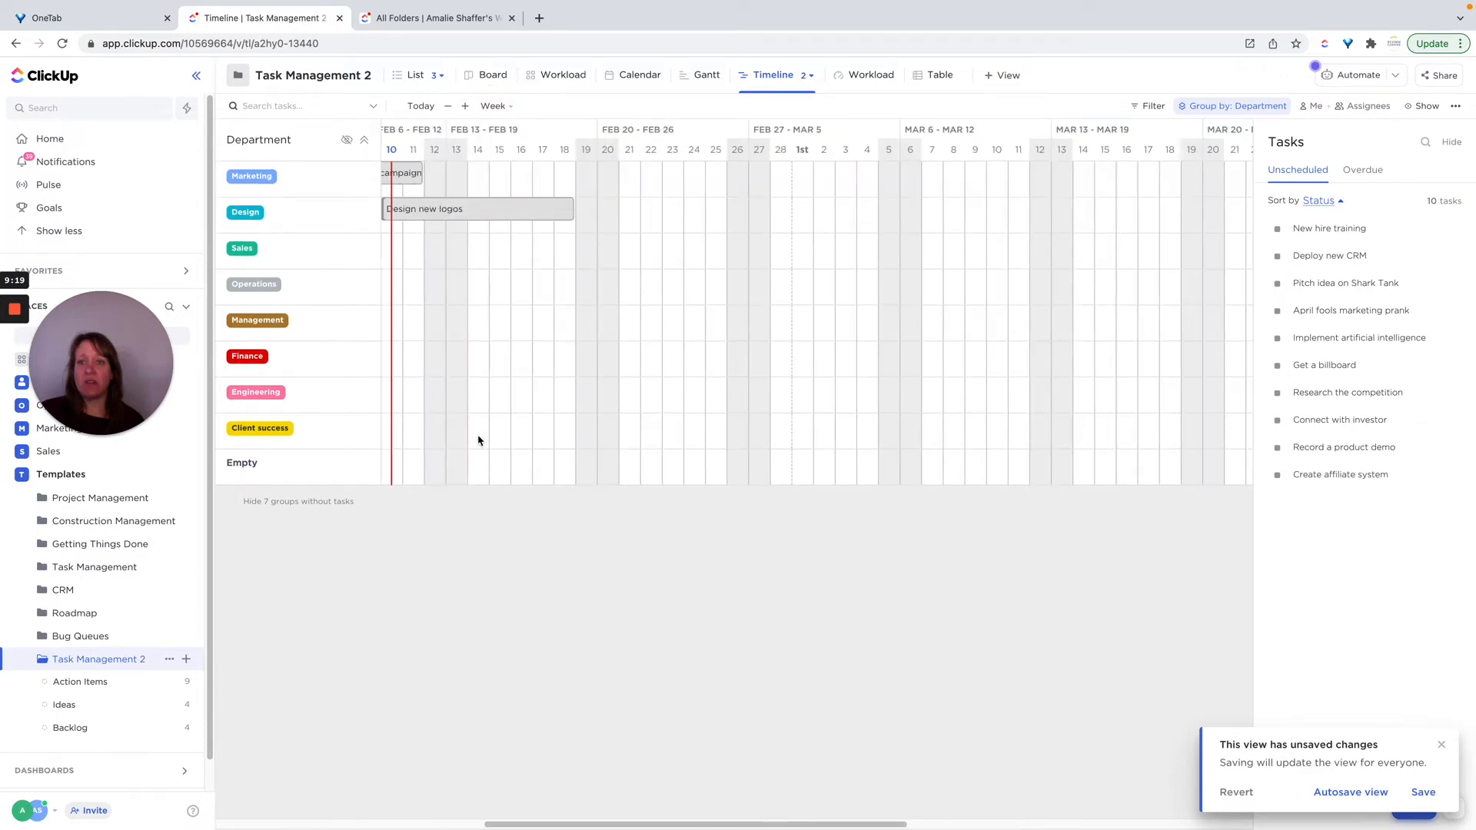
left_click(500, 106)
left_click(504, 144)
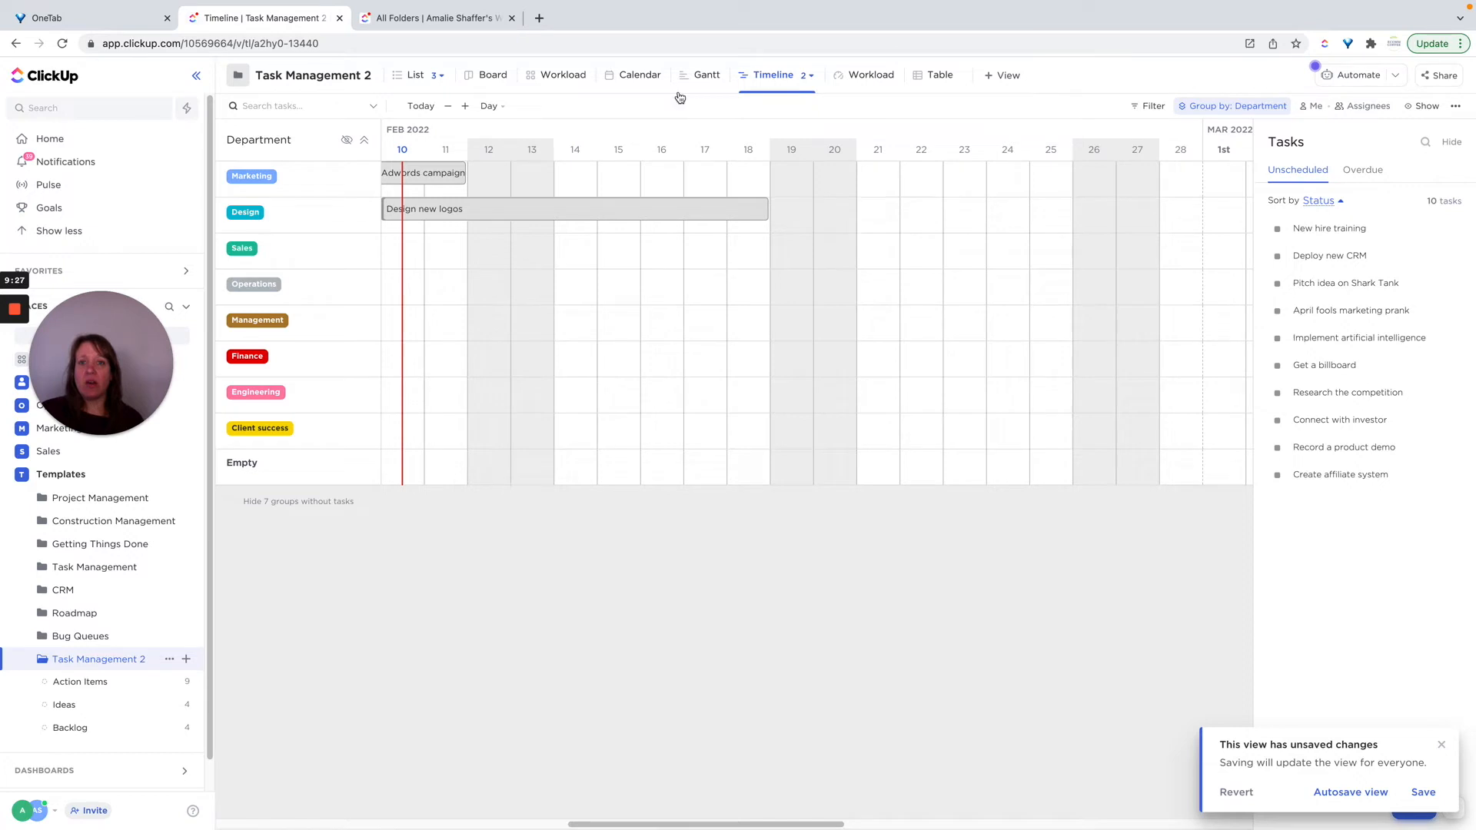
left_click(414, 77)
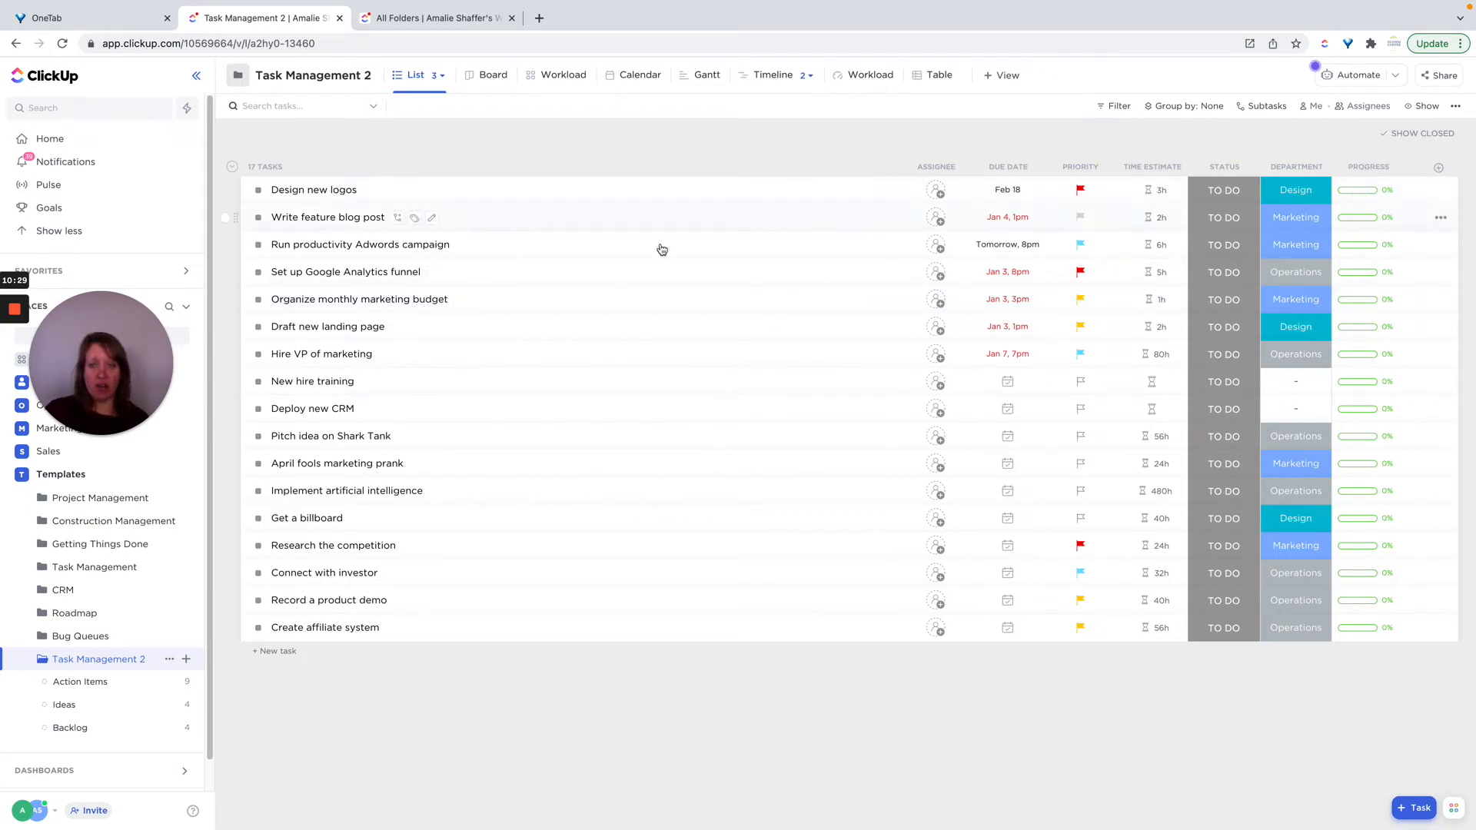
Step: In the Design new logos task, add a checklist with four entries: one named Item and three named Items
left_click(330, 192)
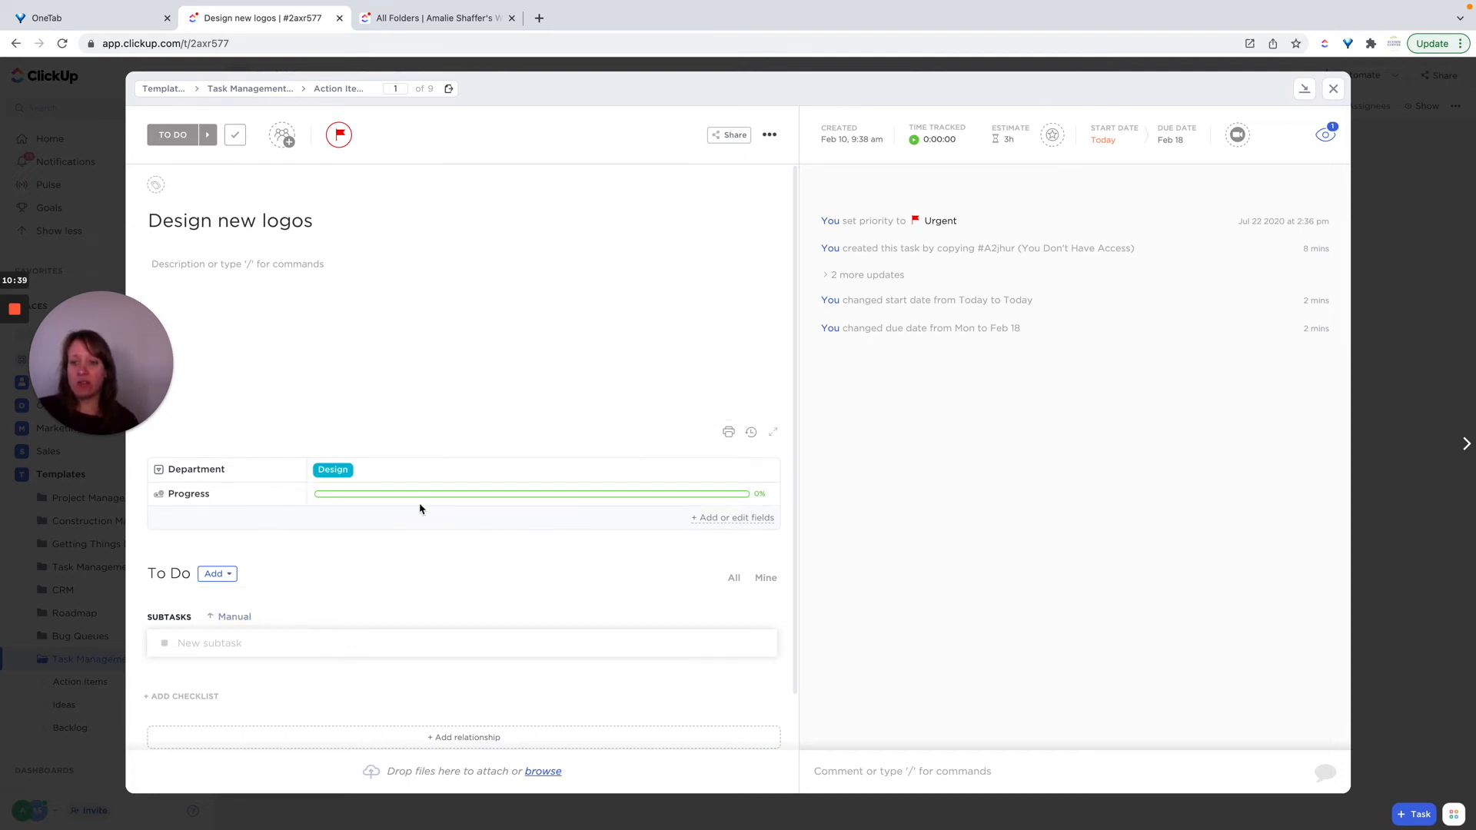
scroll(360, 638, "down", 1)
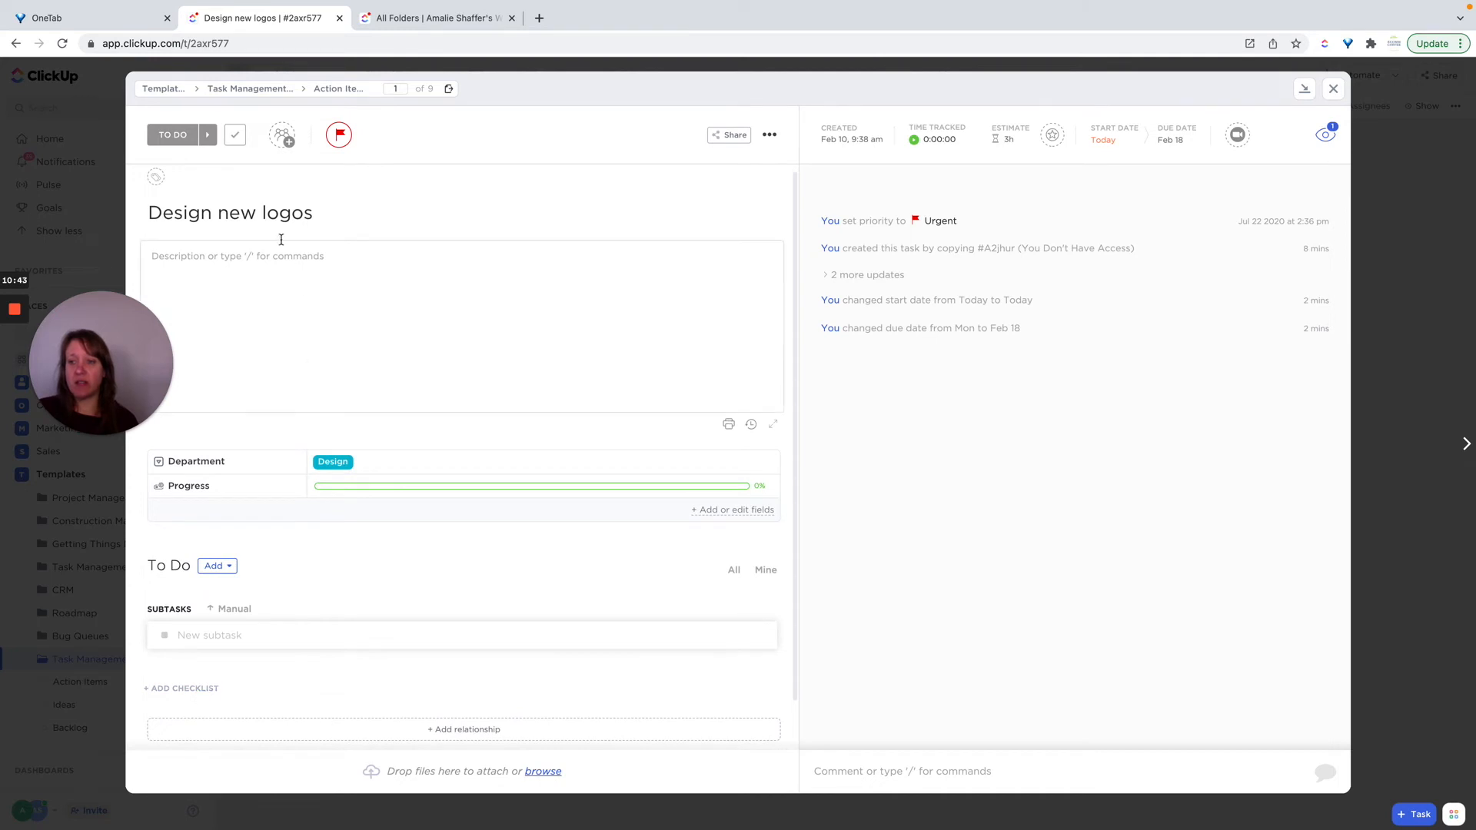
left_click(200, 692)
type("Item")
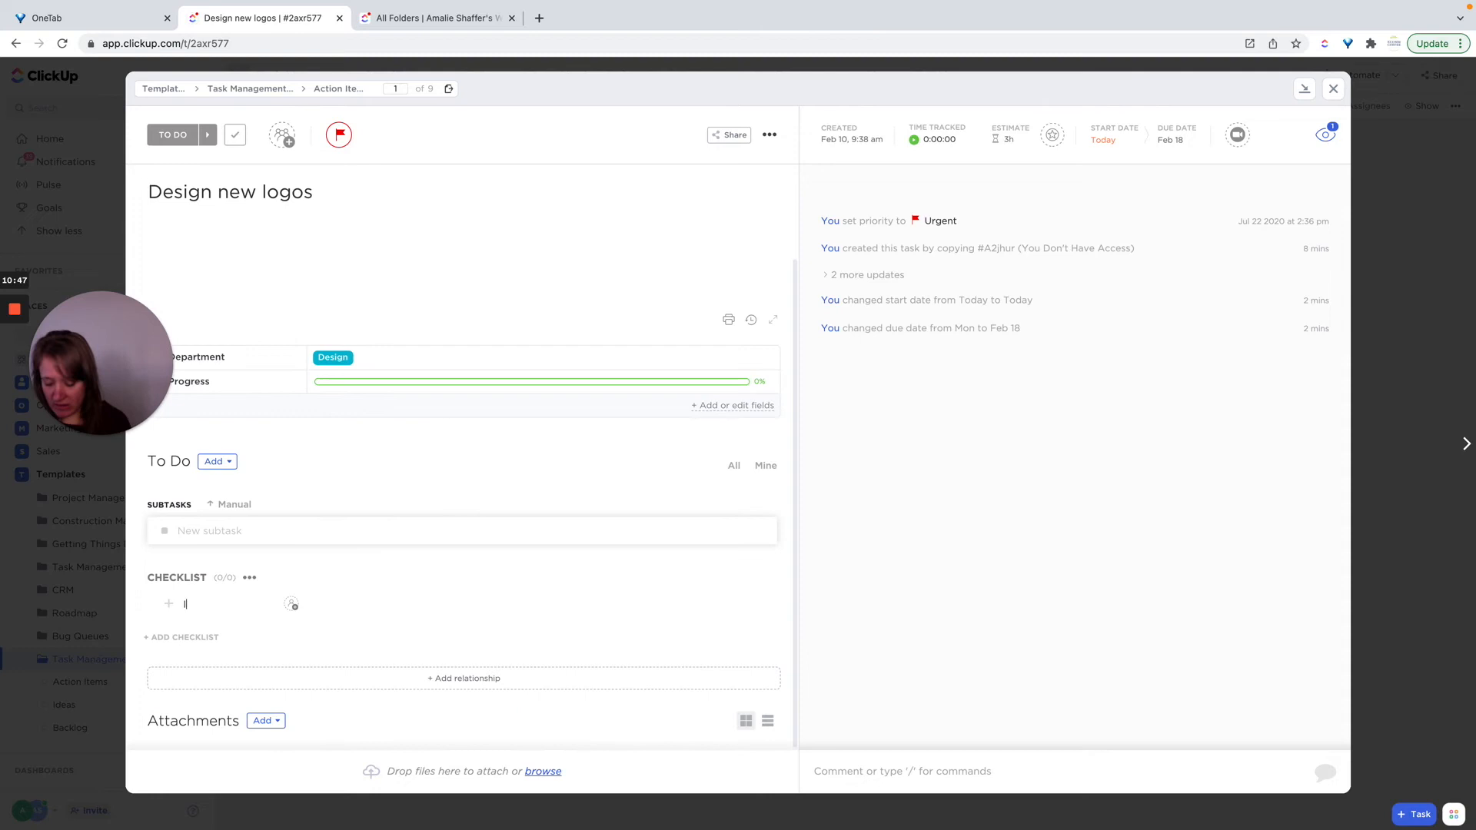
key("Return")
type("Items")
key("Return")
type("Items")
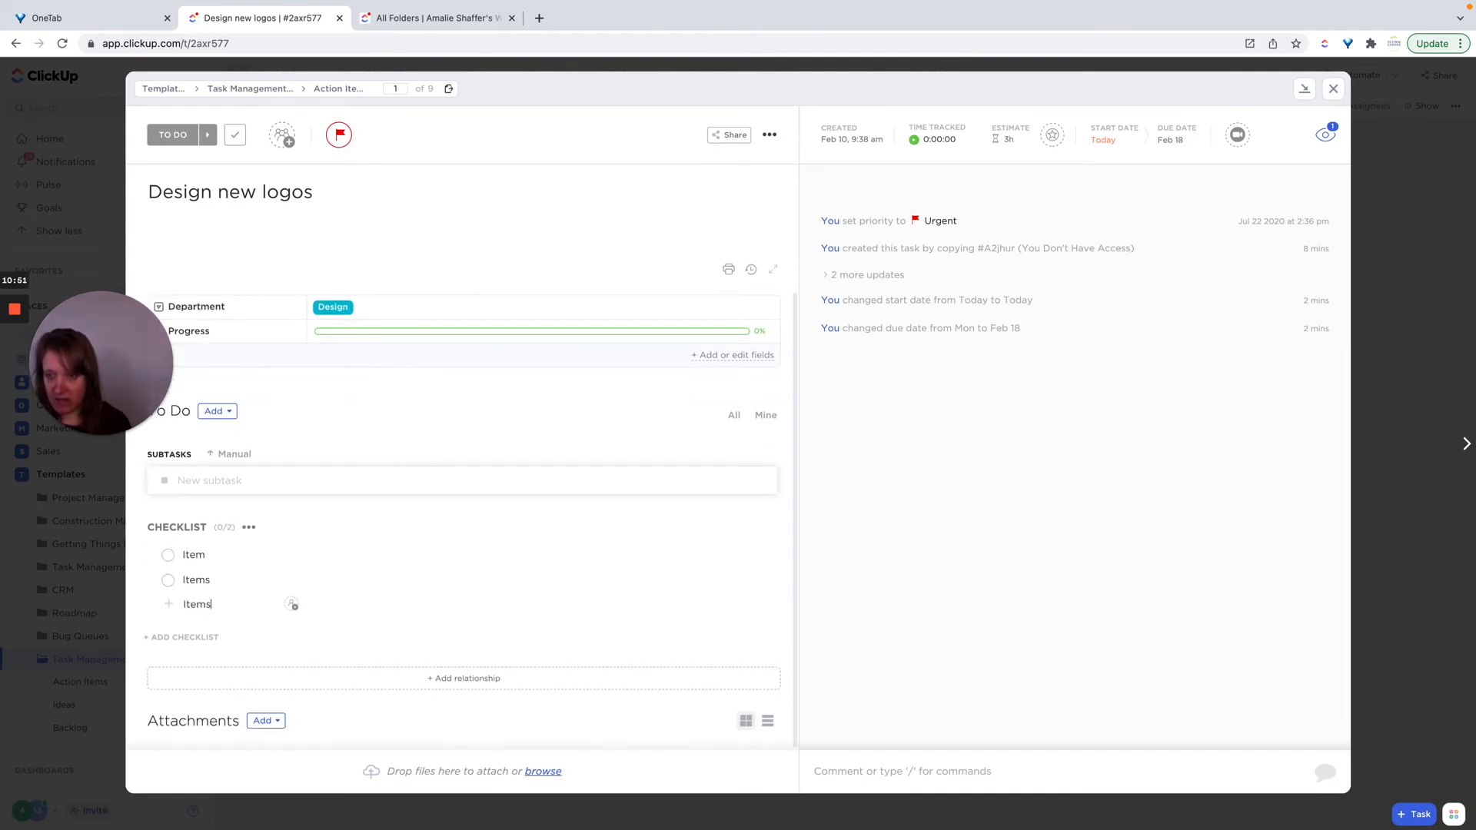
key("Return")
type("Items")
key("Return")
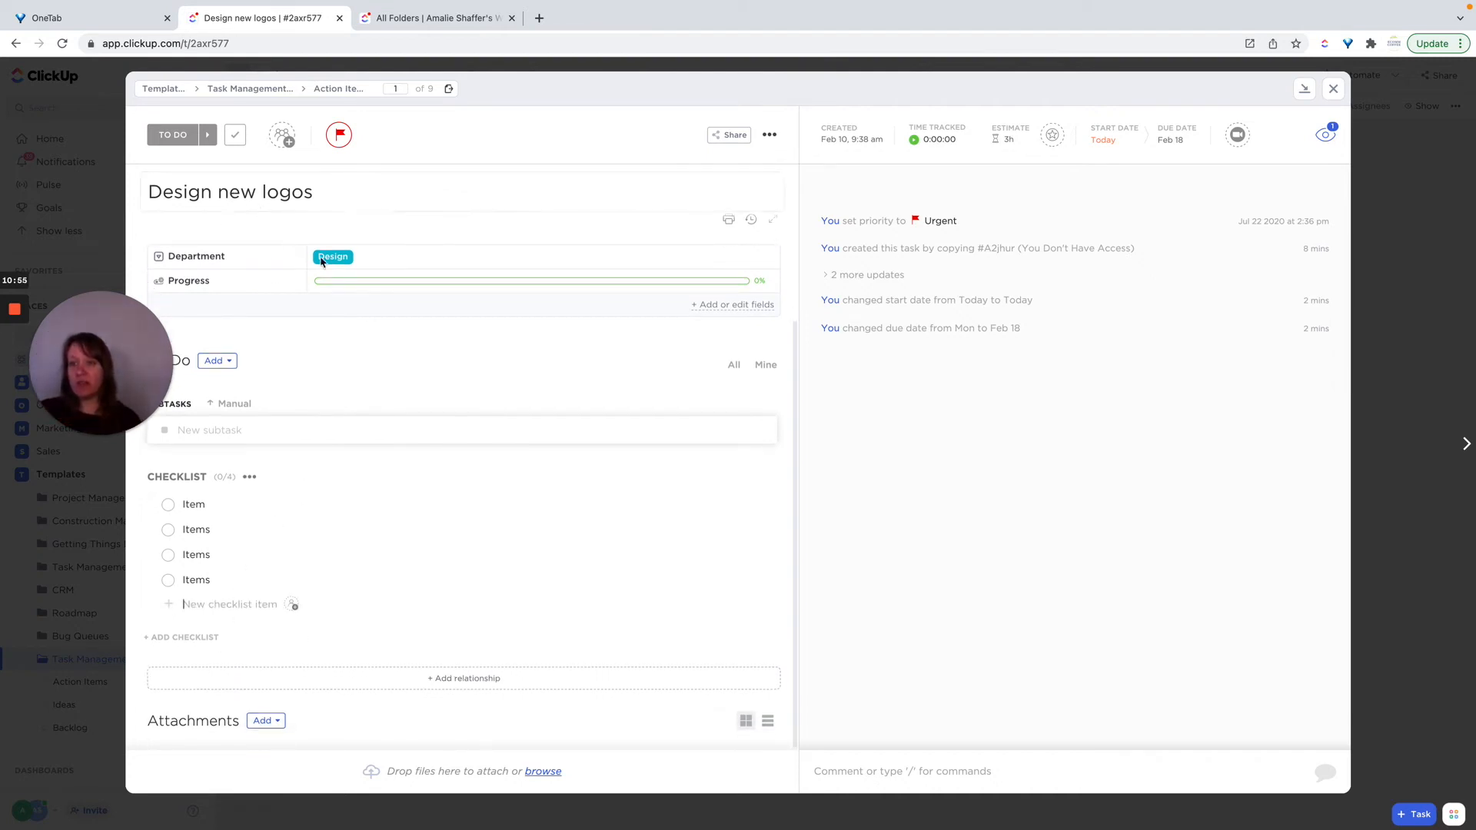
Step: Mark all four checklist items of the Design new logos task as complete and return to the folder's list
left_click(169, 505)
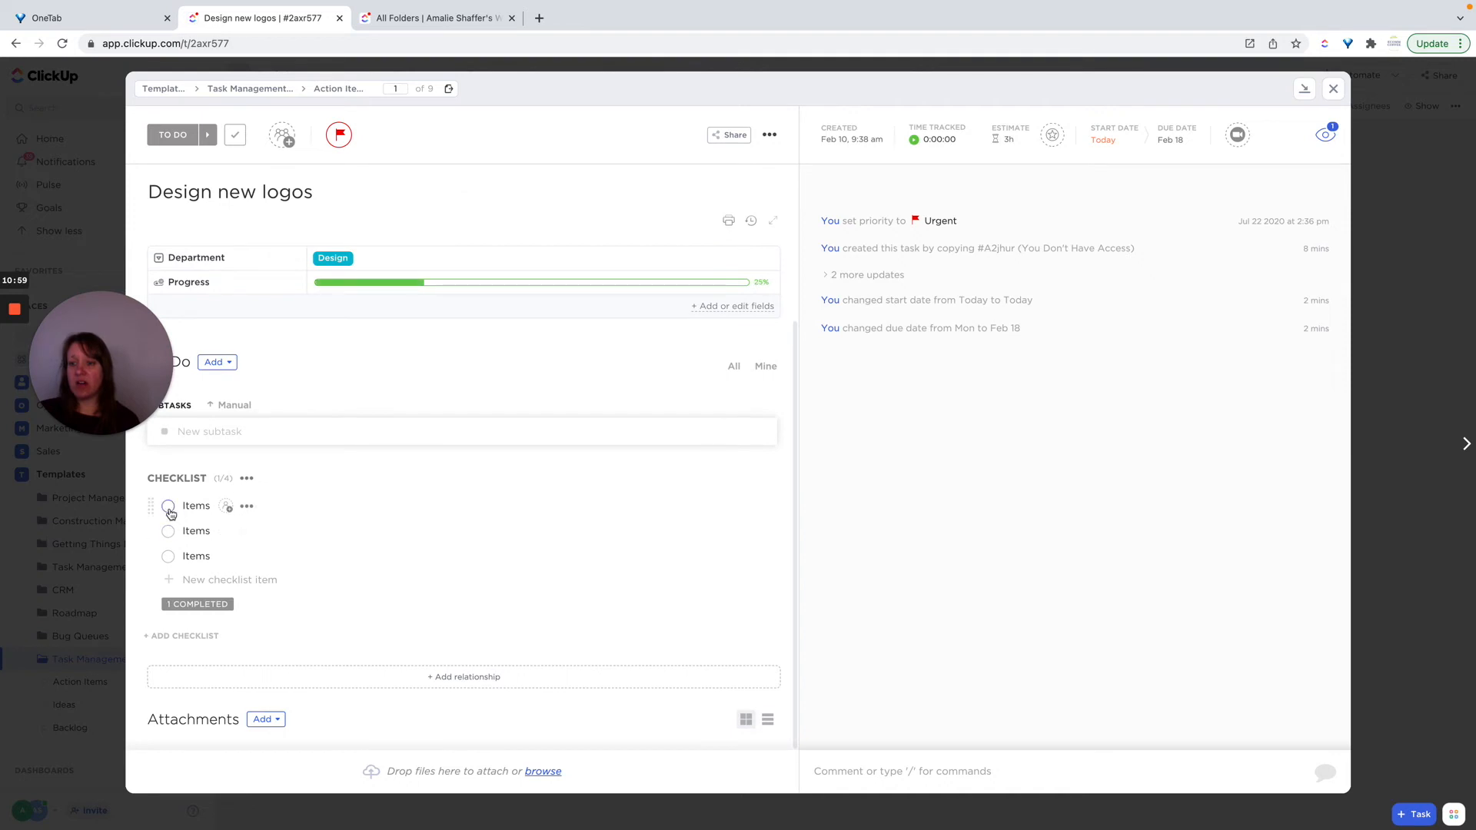
left_click(169, 529)
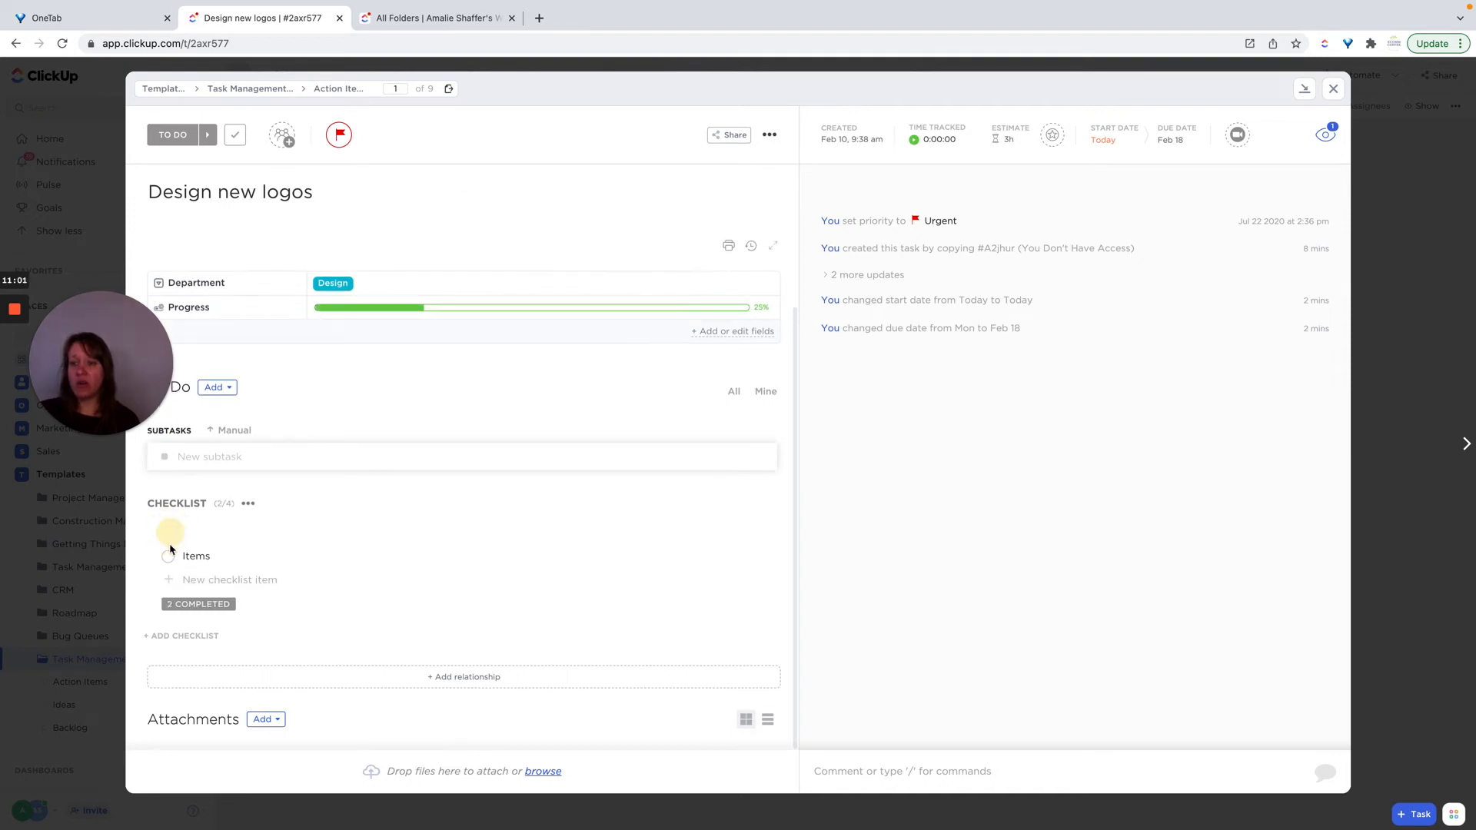
left_click(169, 557)
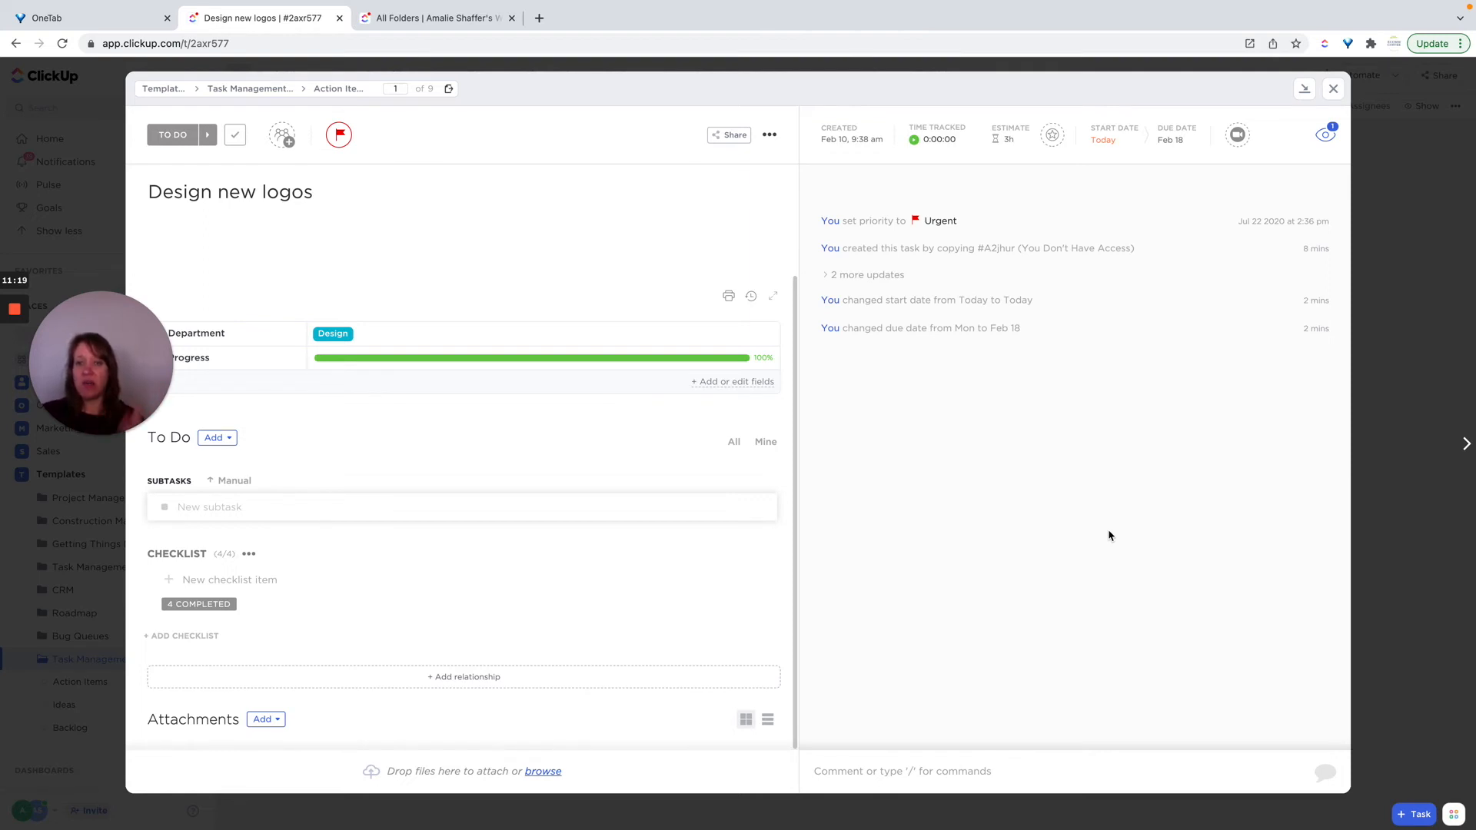
left_click(1333, 89)
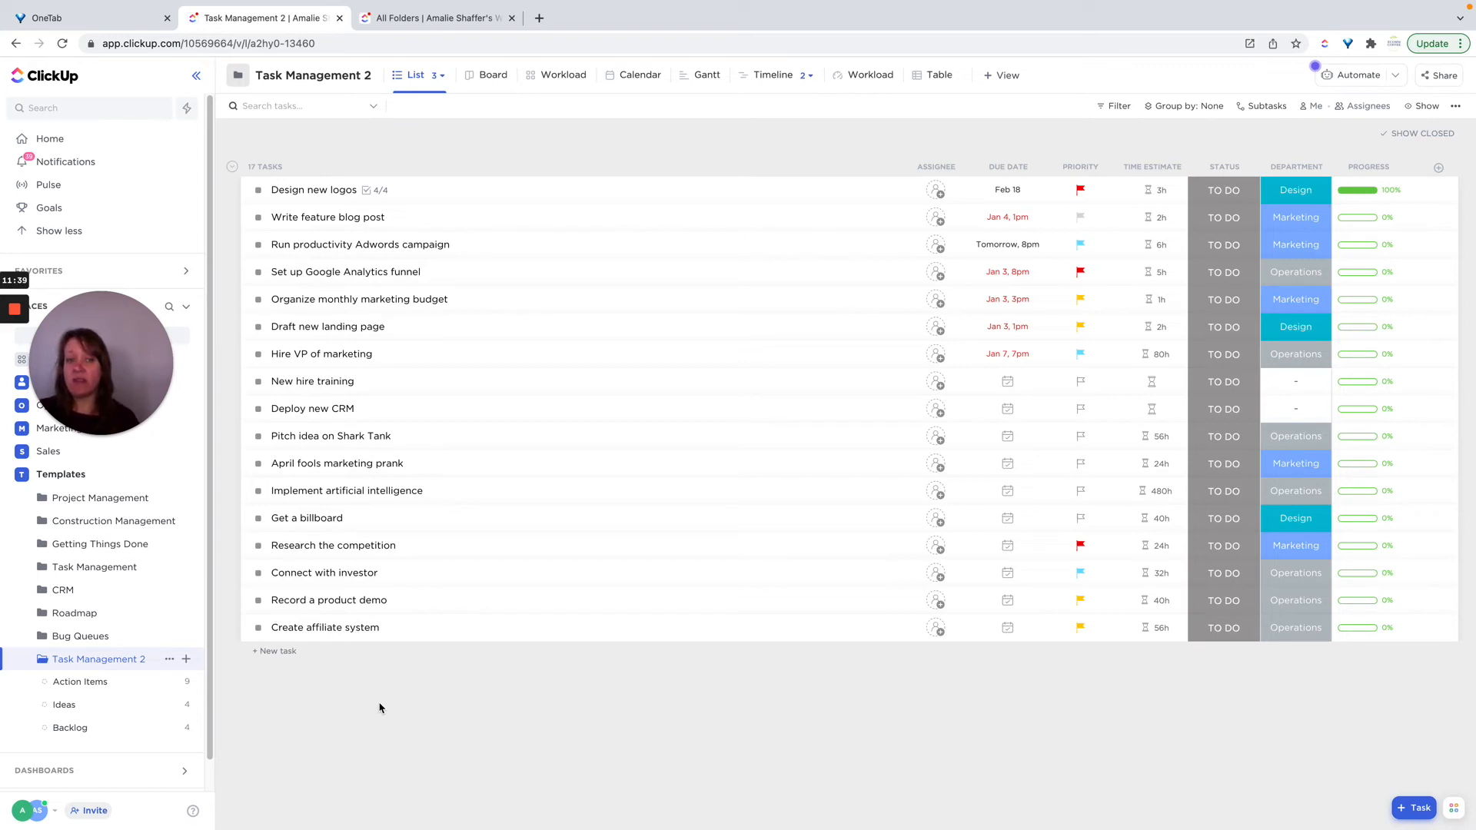
Step: In the Action Items list, turn on the display of empty statuses and closed tasks
left_click(78, 683)
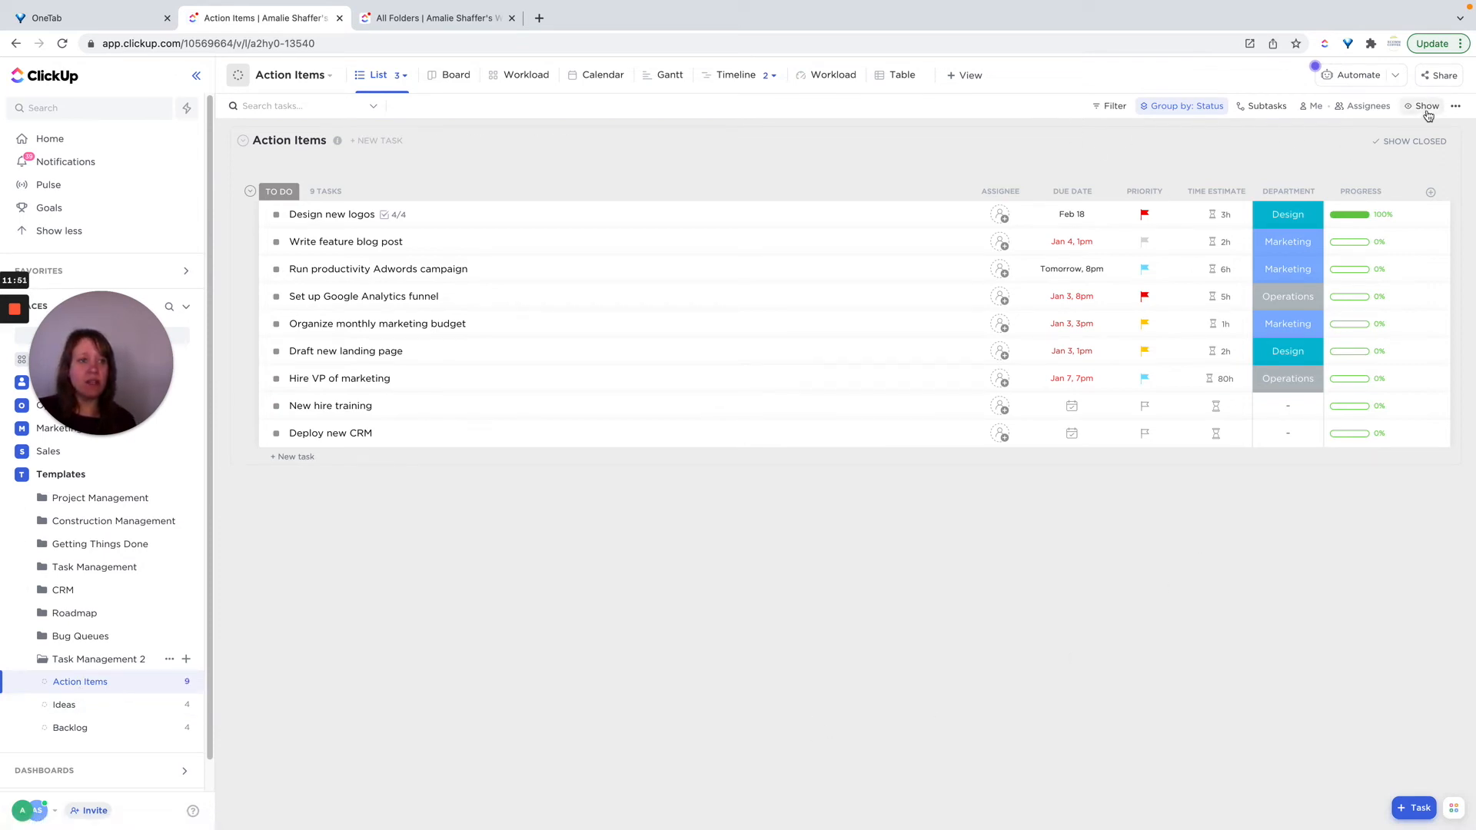
left_click(1425, 106)
left_click(1445, 328)
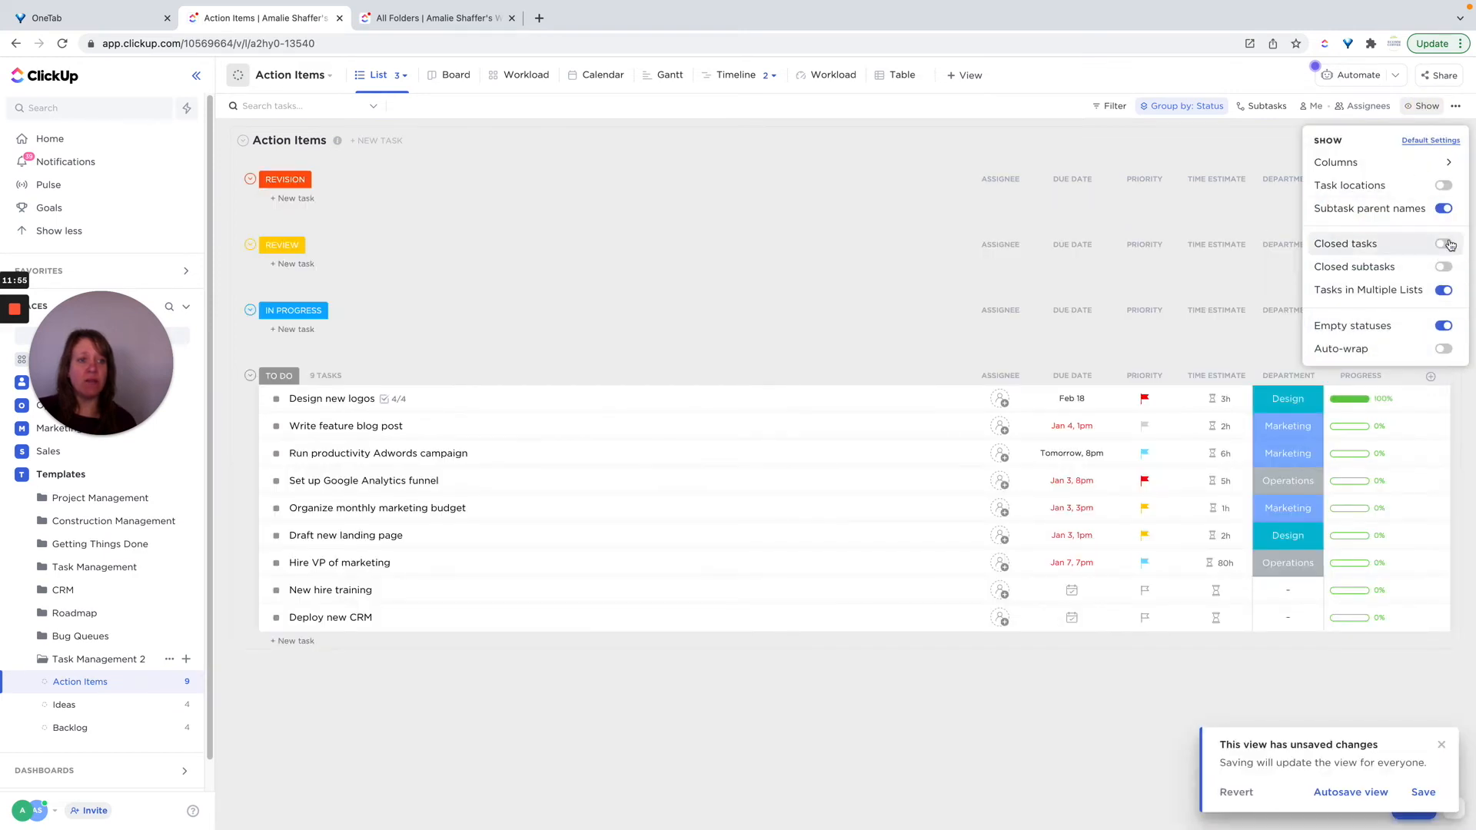
left_click(1445, 245)
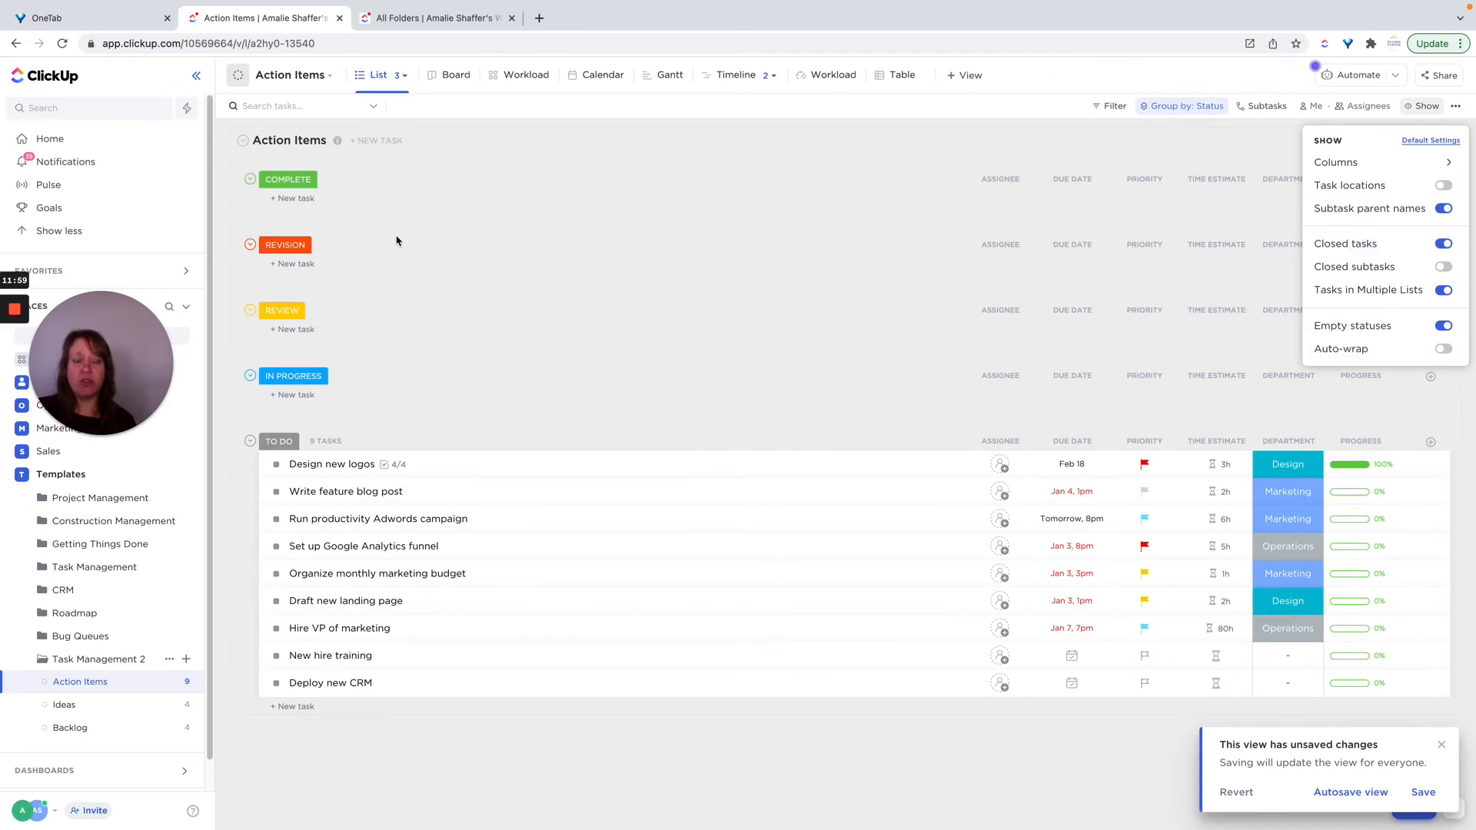
Step: Try a reversed status order and no grouping on the Action Items list, and group it by Status again
left_click(1176, 106)
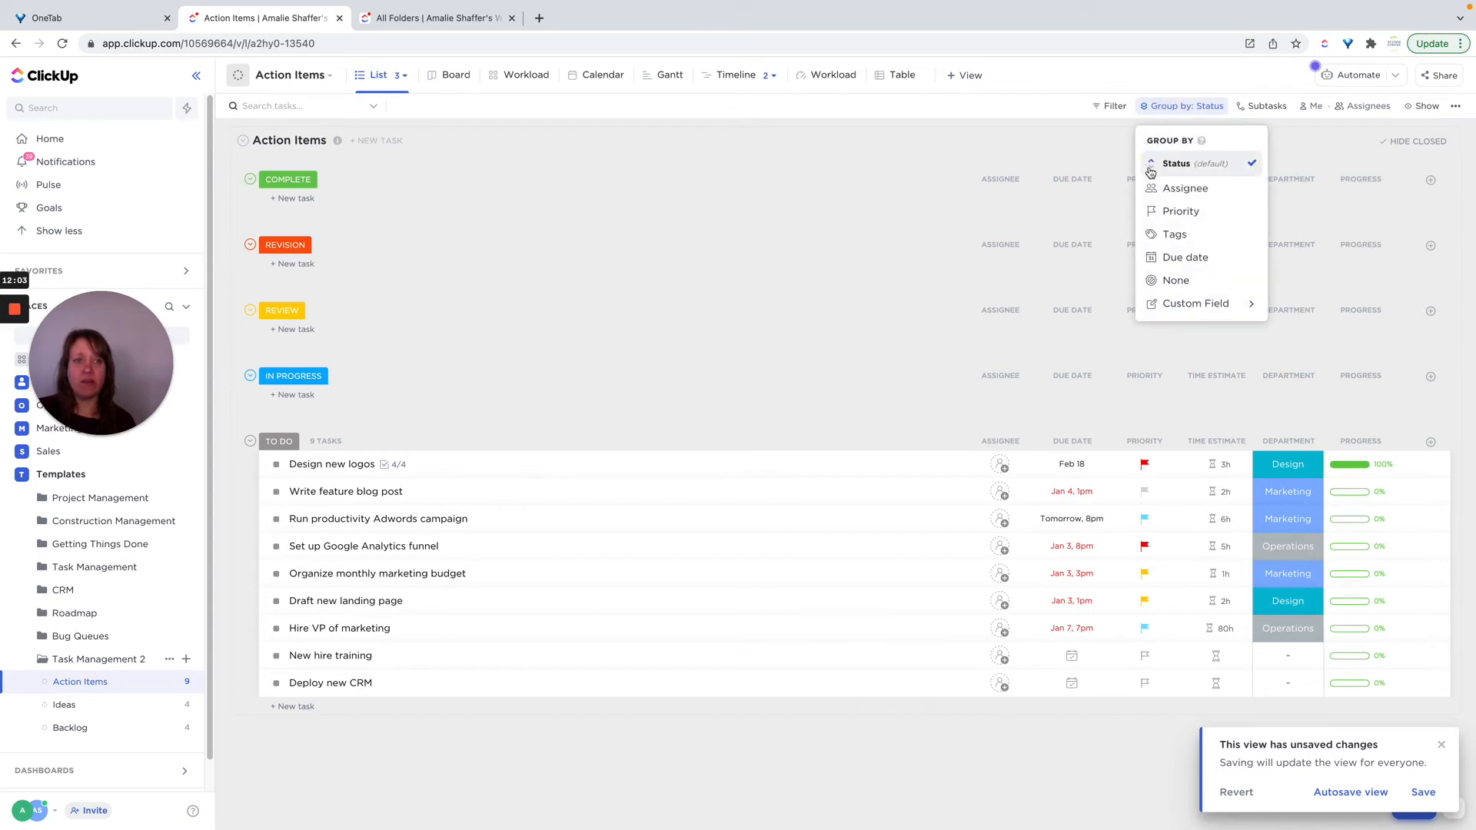
left_click(1149, 169)
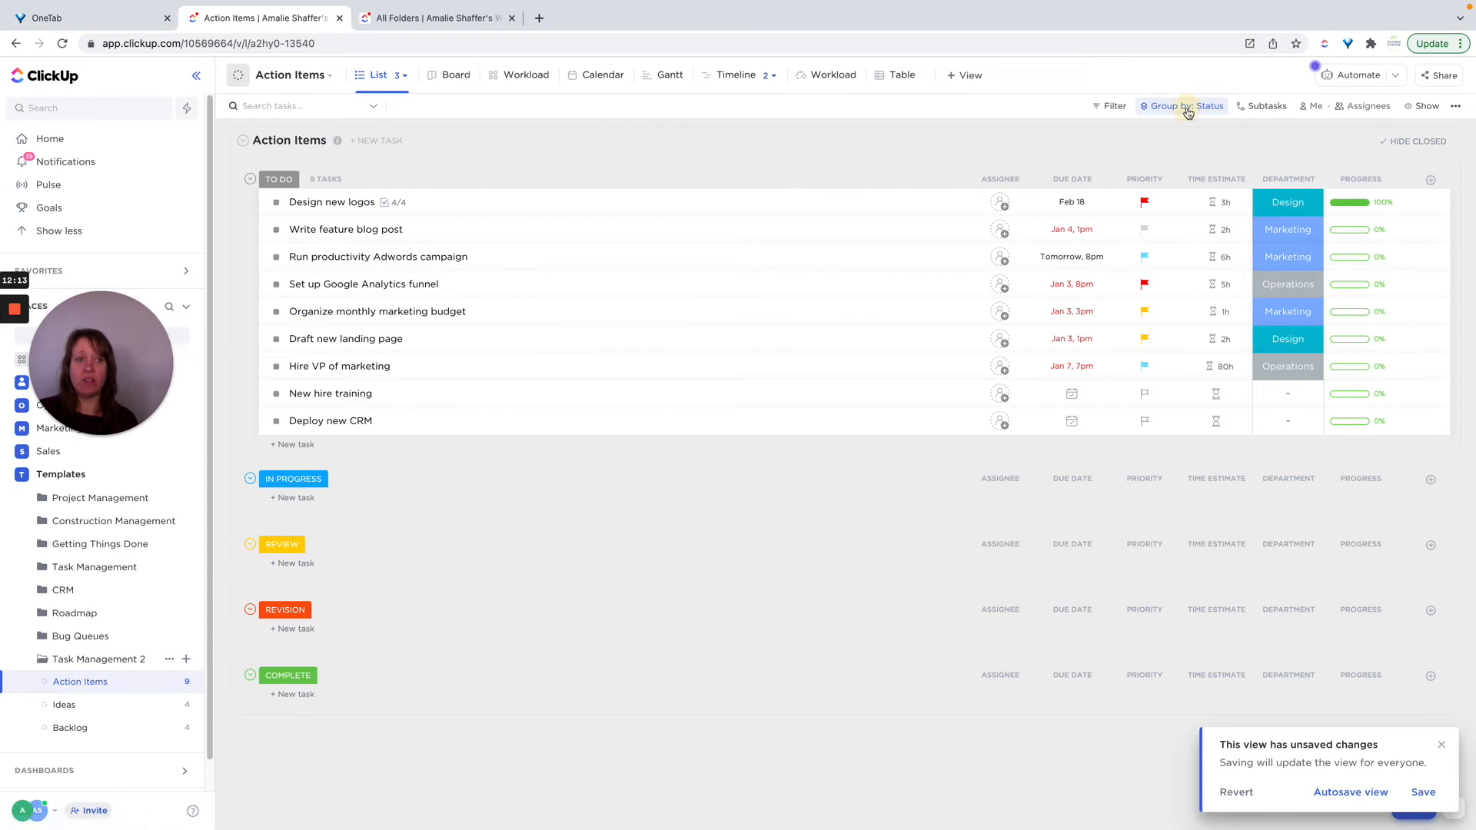
left_click(1188, 108)
left_click(1175, 281)
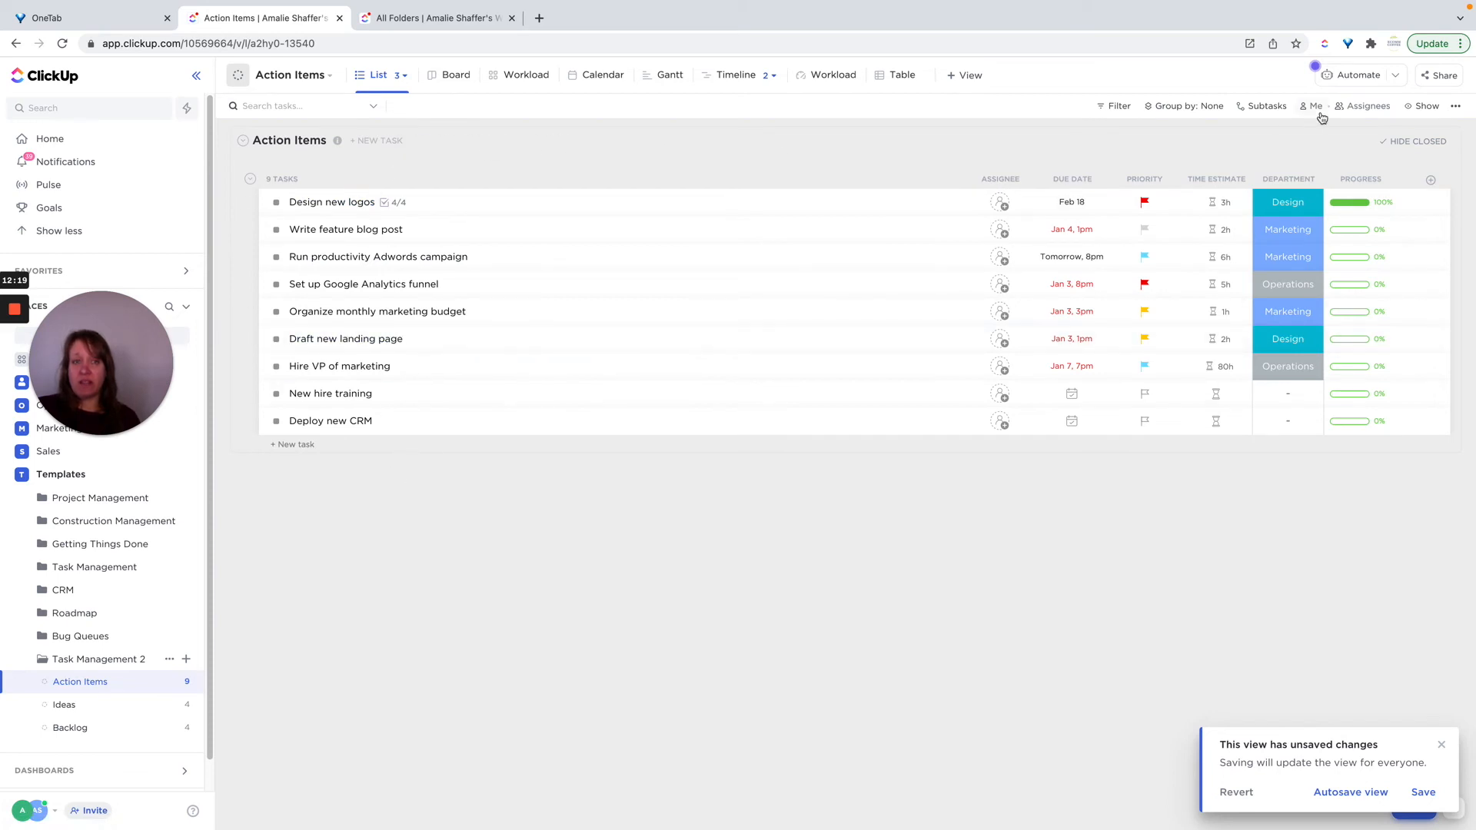
left_click(1188, 107)
left_click(1186, 174)
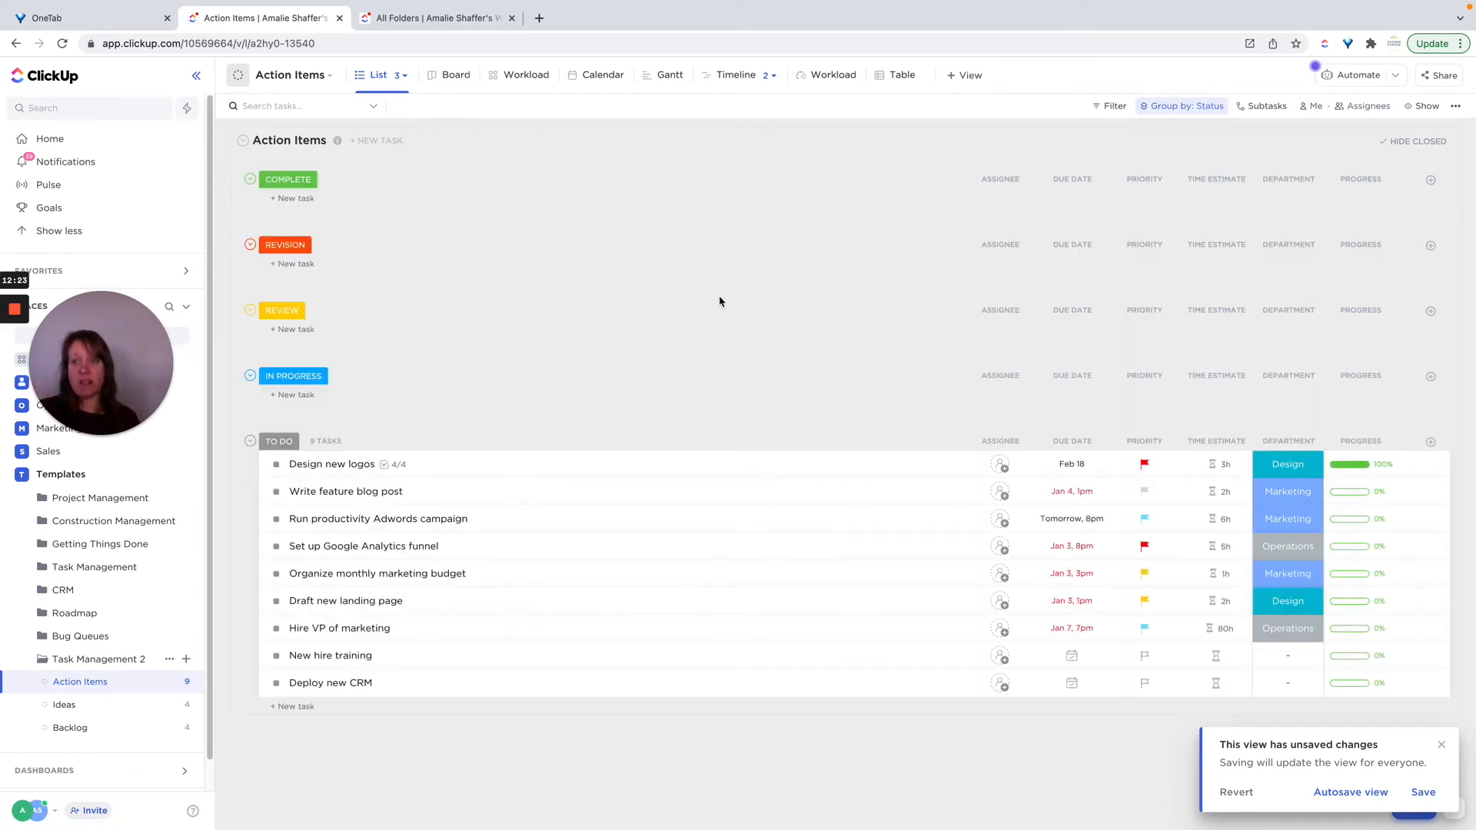
Step: Reverse the status order of the Action Items list so To Do comes first, and save the view
left_click(1182, 110)
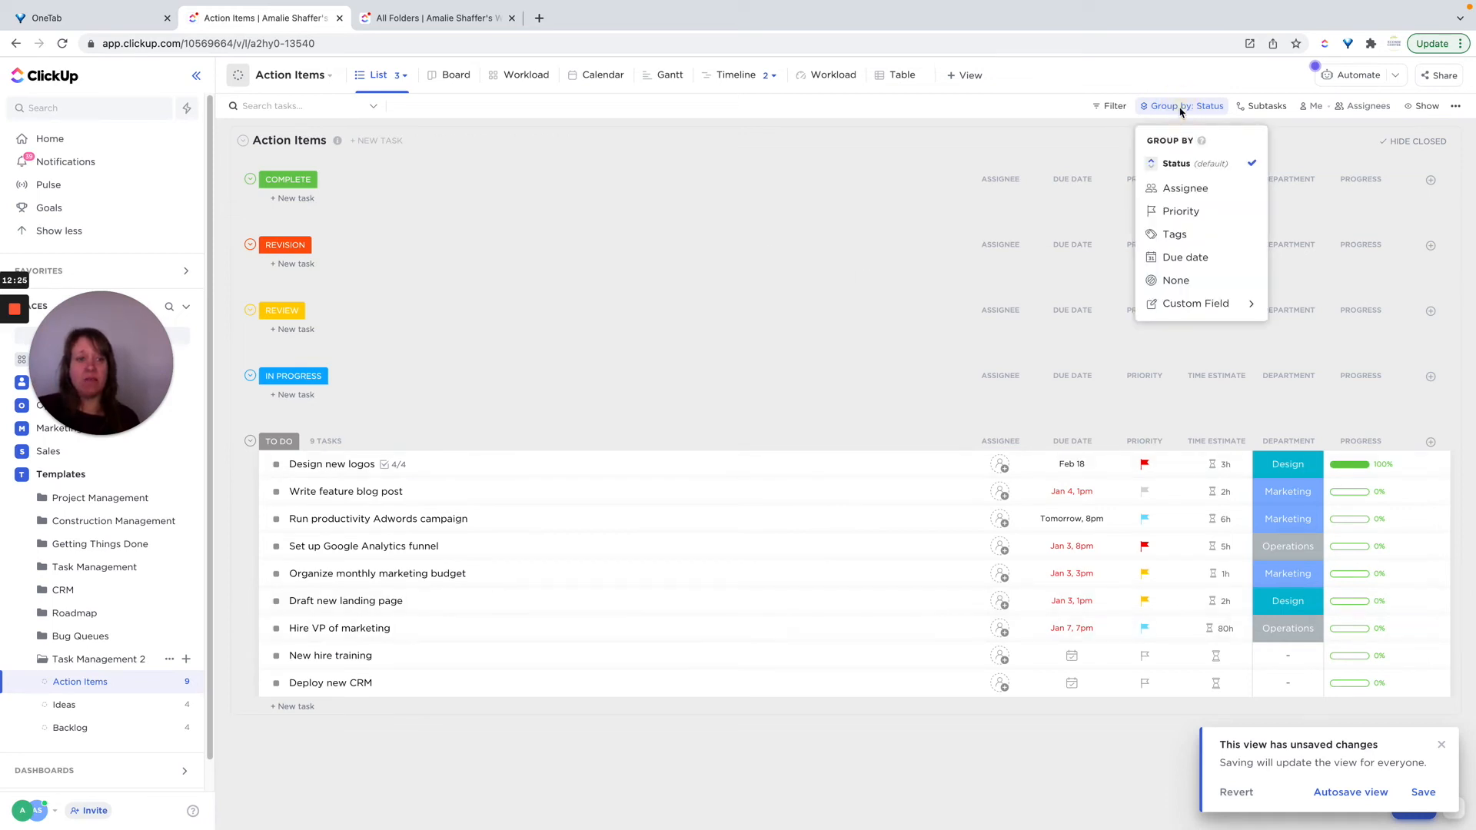
left_click(1152, 166)
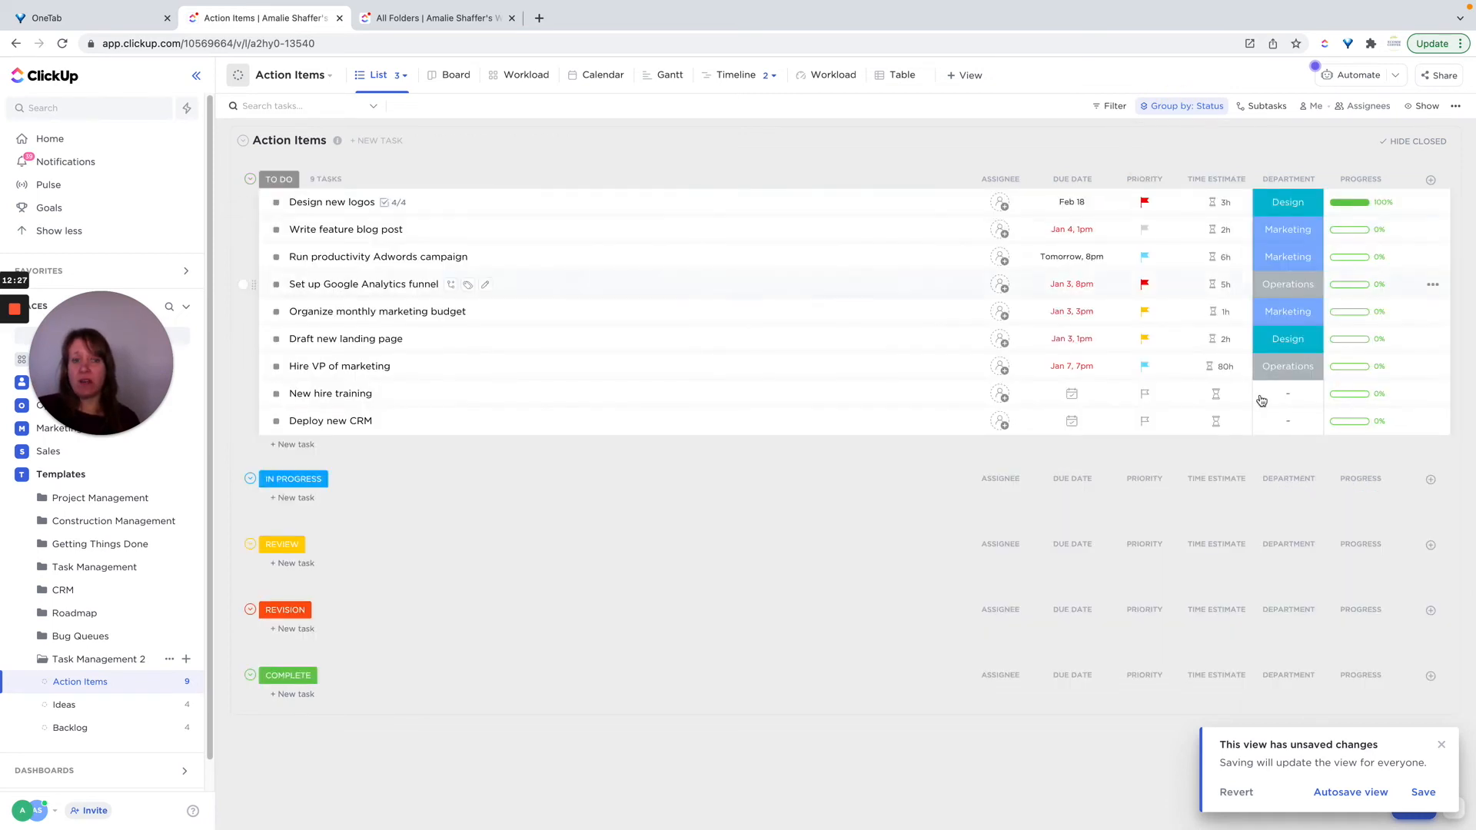
left_click(1423, 793)
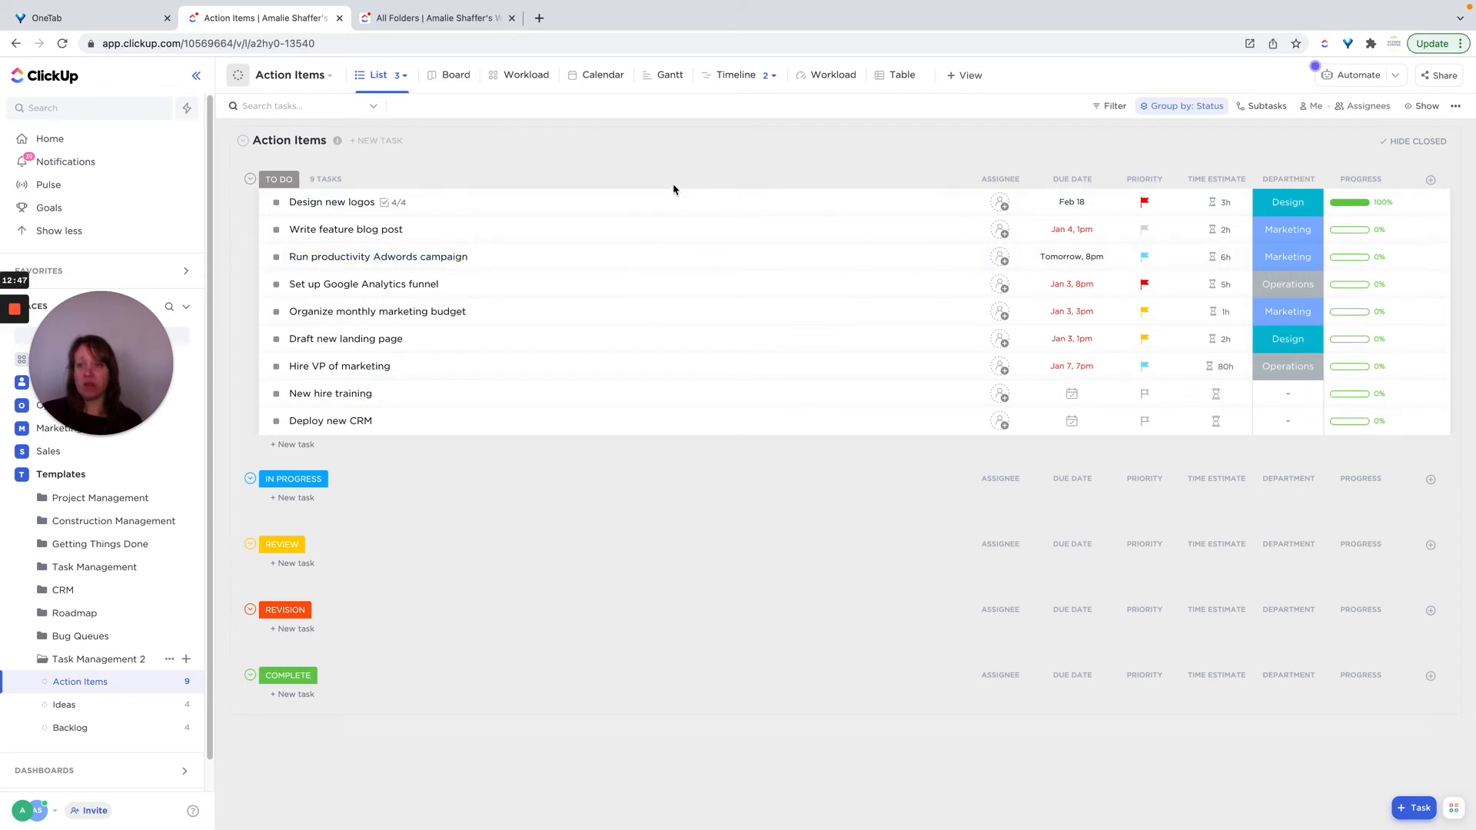
Step: In the Ideas list, turn on the display of empty statuses and closed tasks
left_click(78, 708)
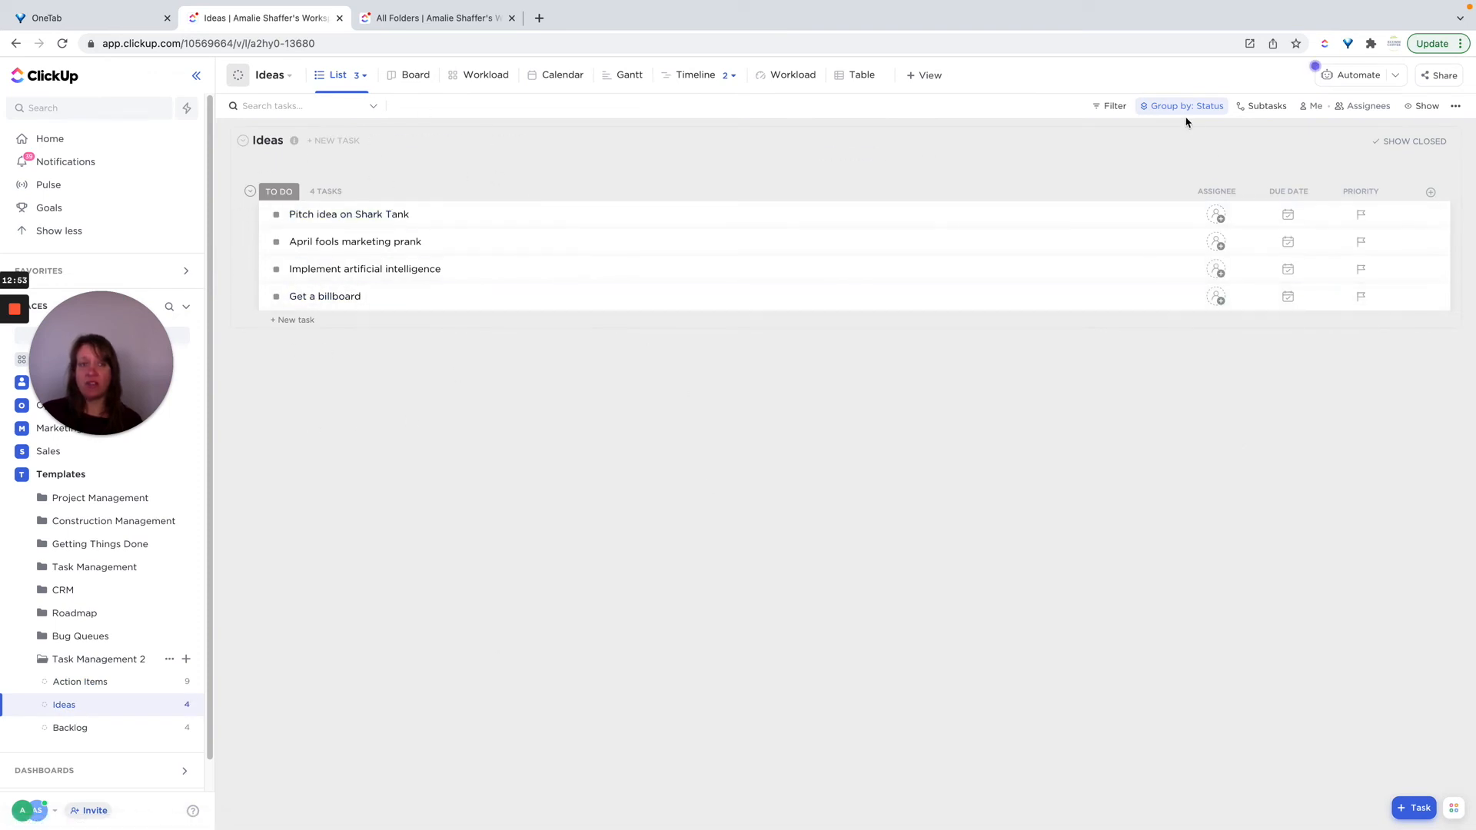
left_click(1423, 107)
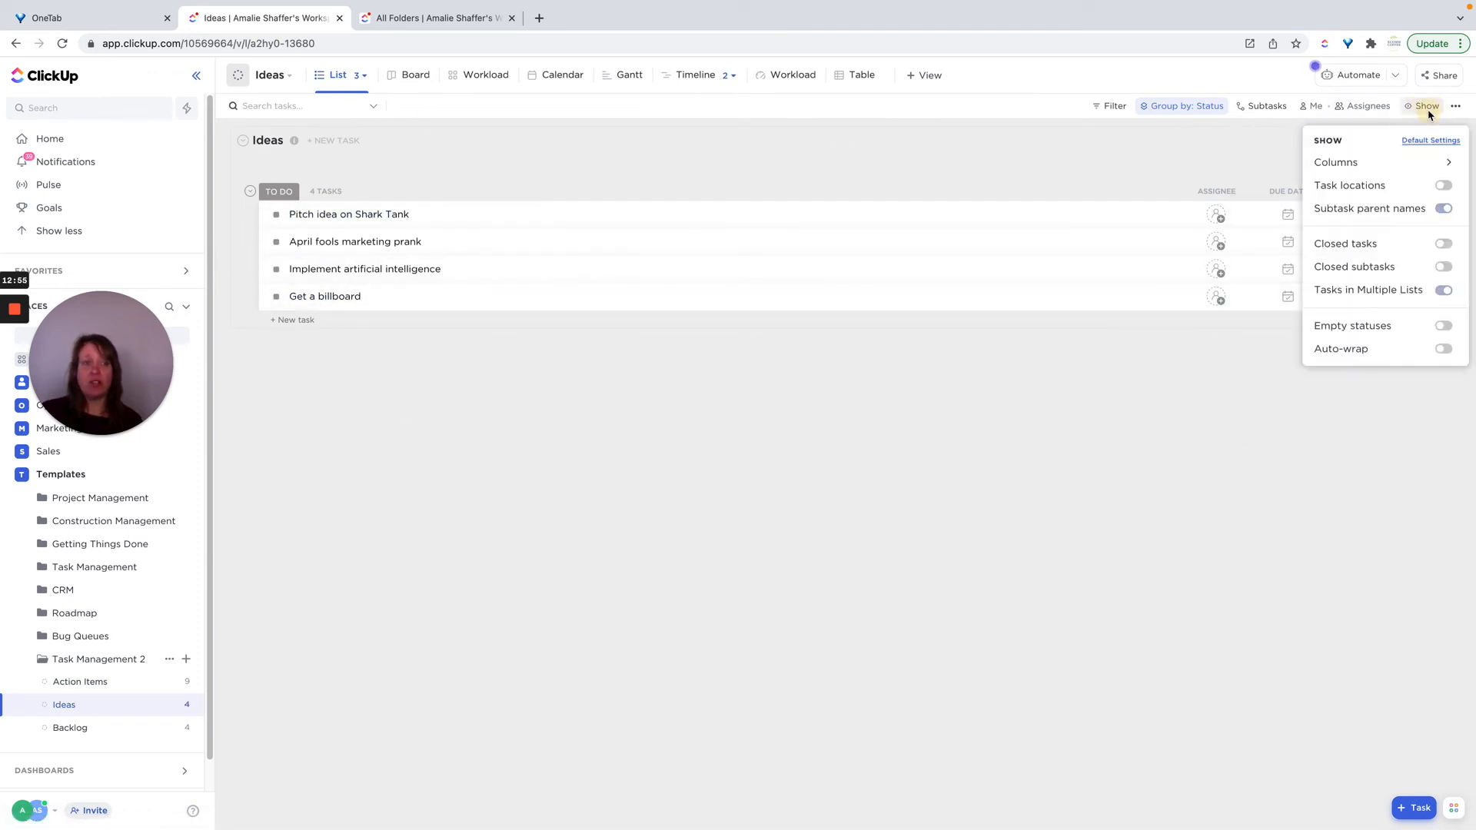
left_click(1443, 328)
left_click(1443, 244)
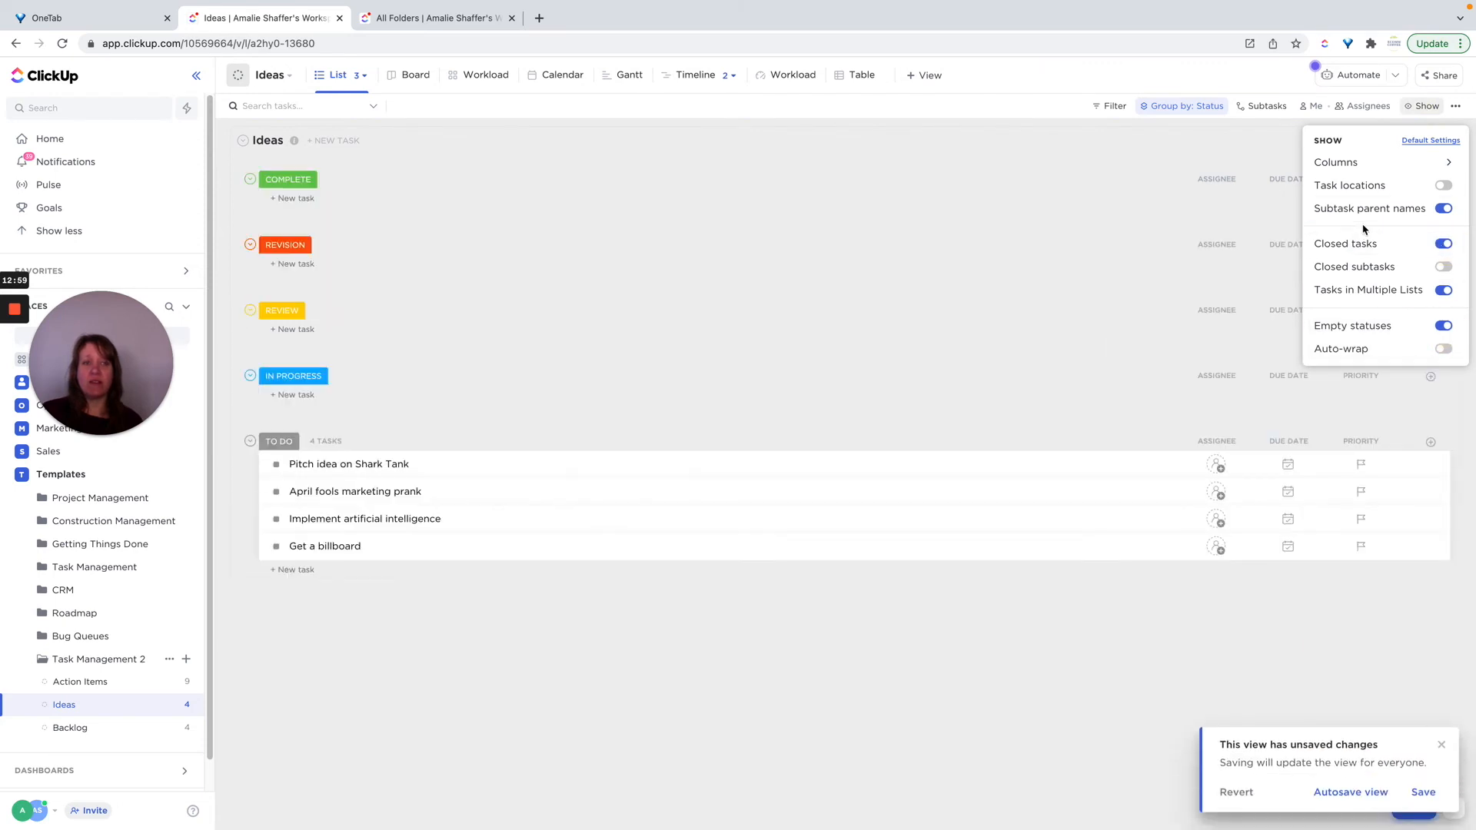
Step: Reverse the Ideas list's status order to run from To Do to Complete, and save the view
left_click(1176, 112)
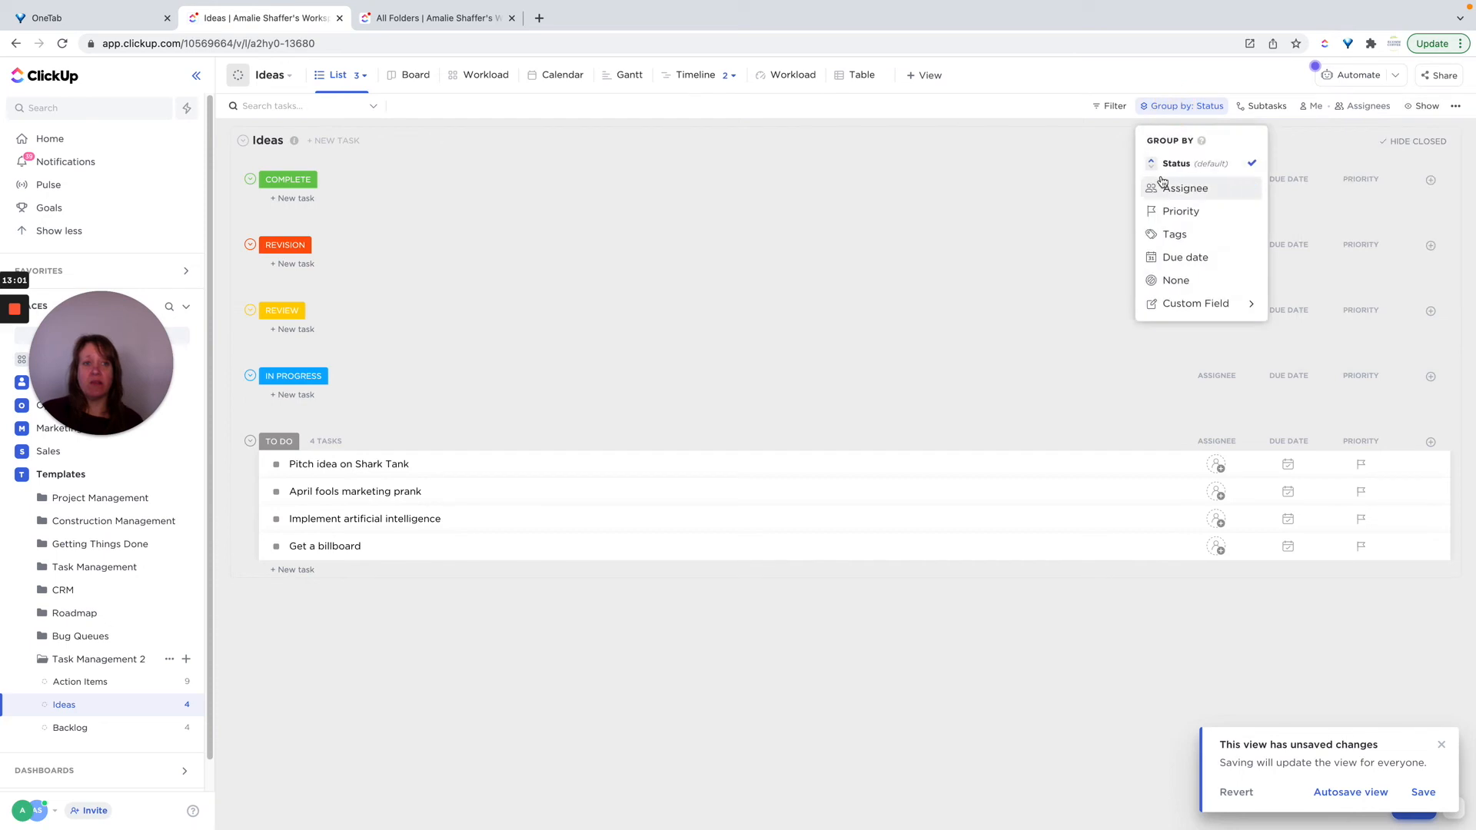
left_click(1147, 164)
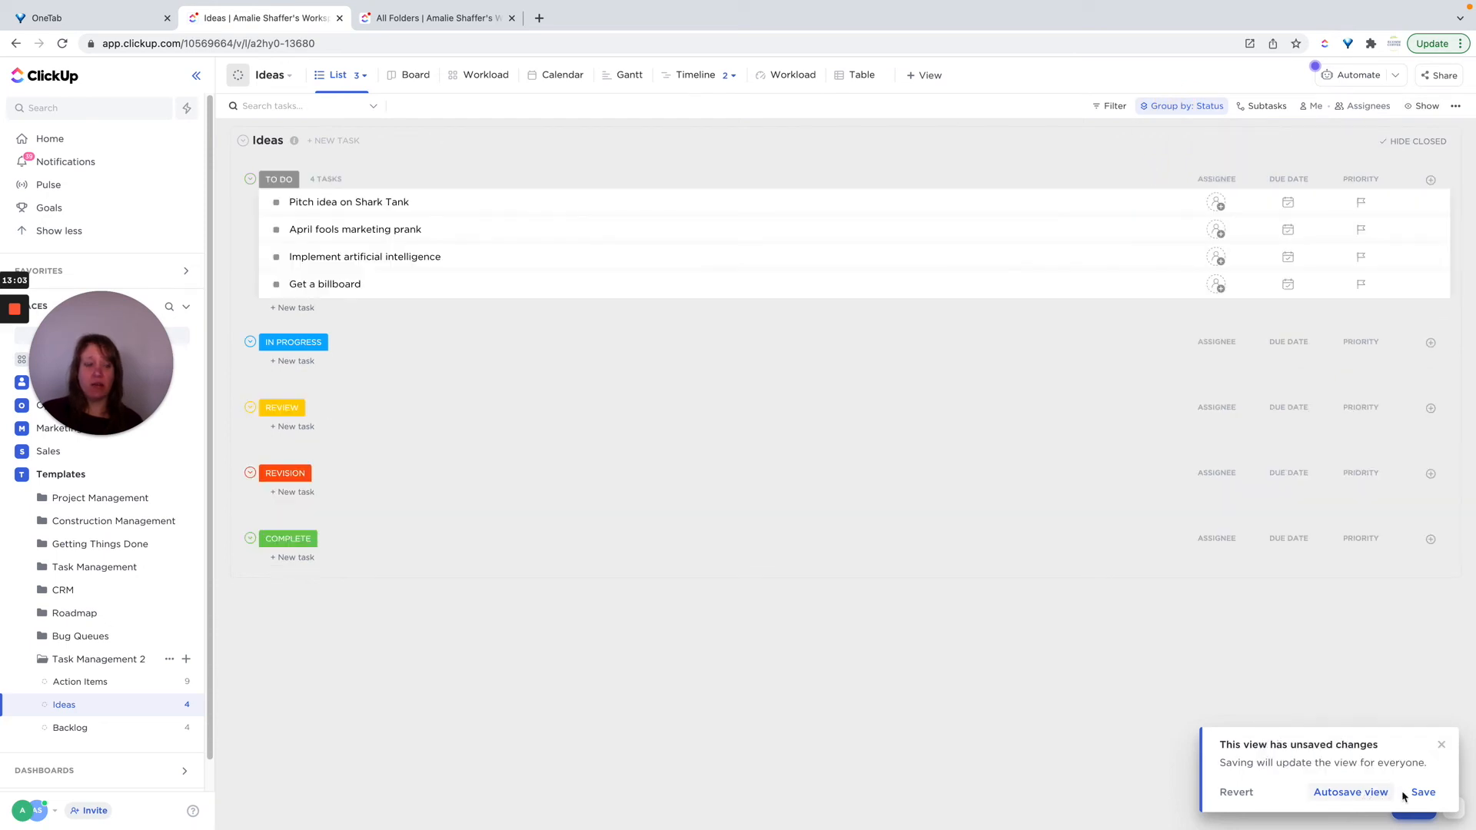
left_click(1422, 792)
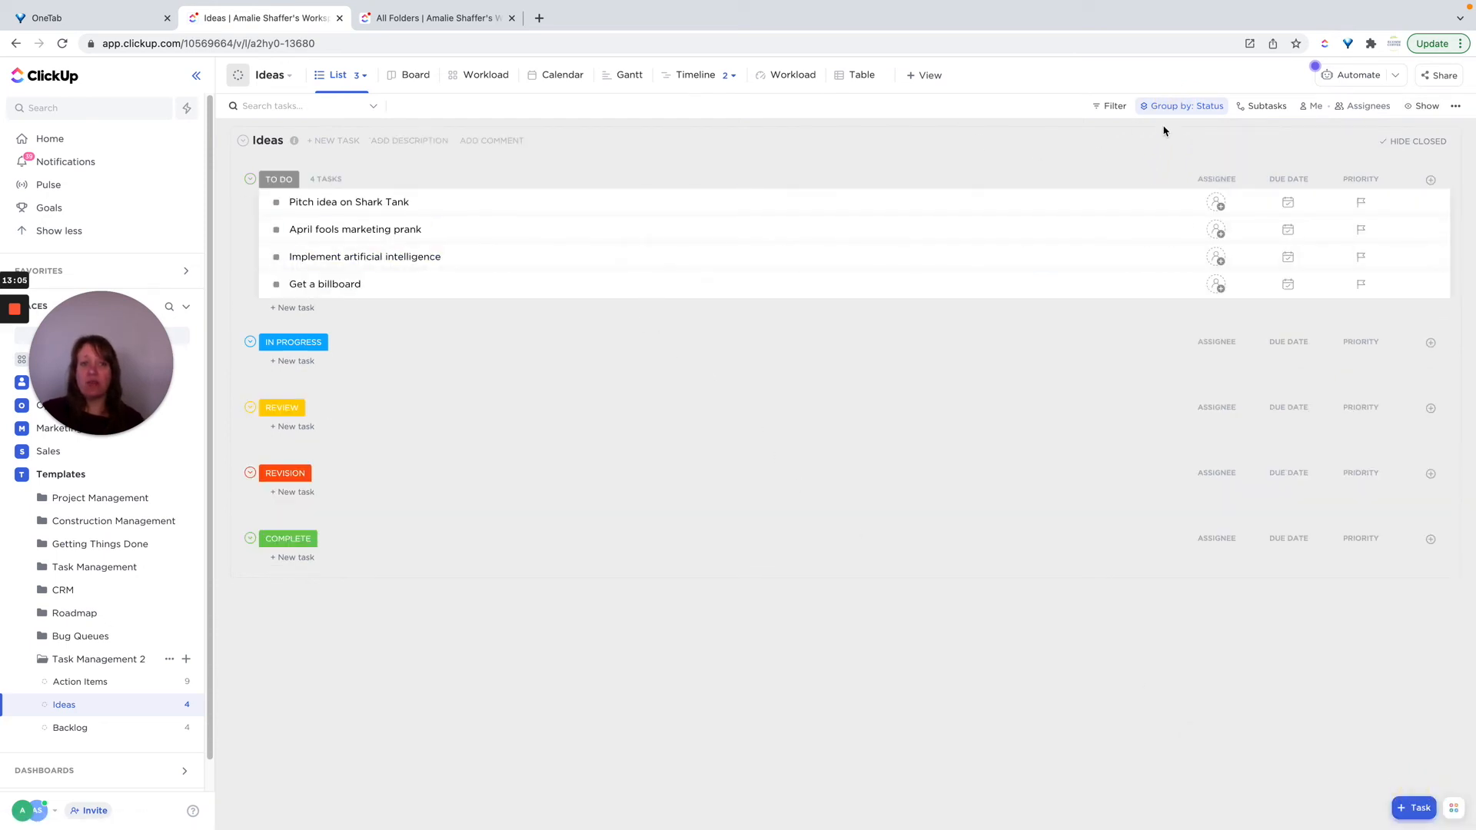
left_click(1174, 106)
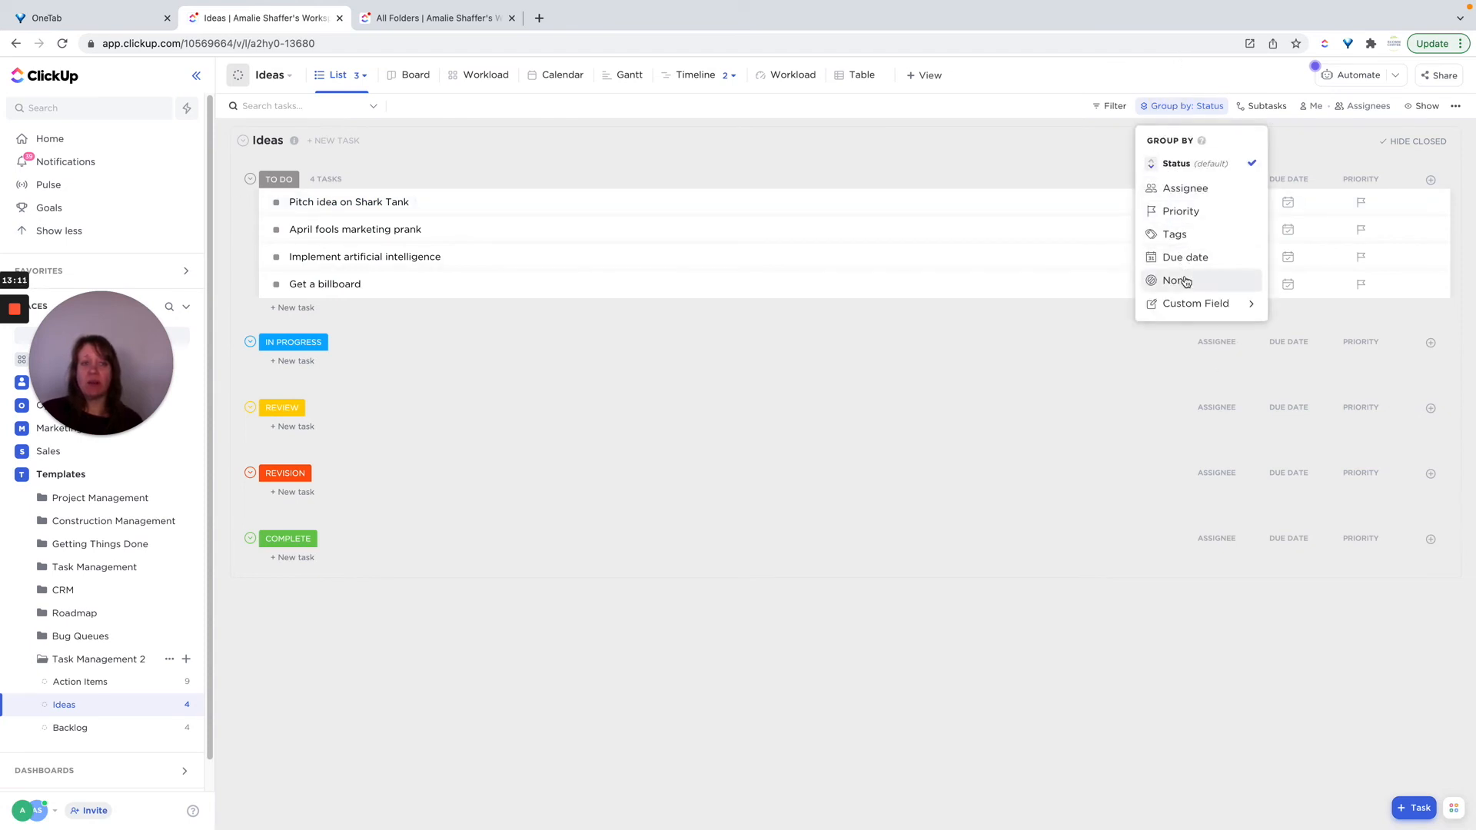
left_click(787, 521)
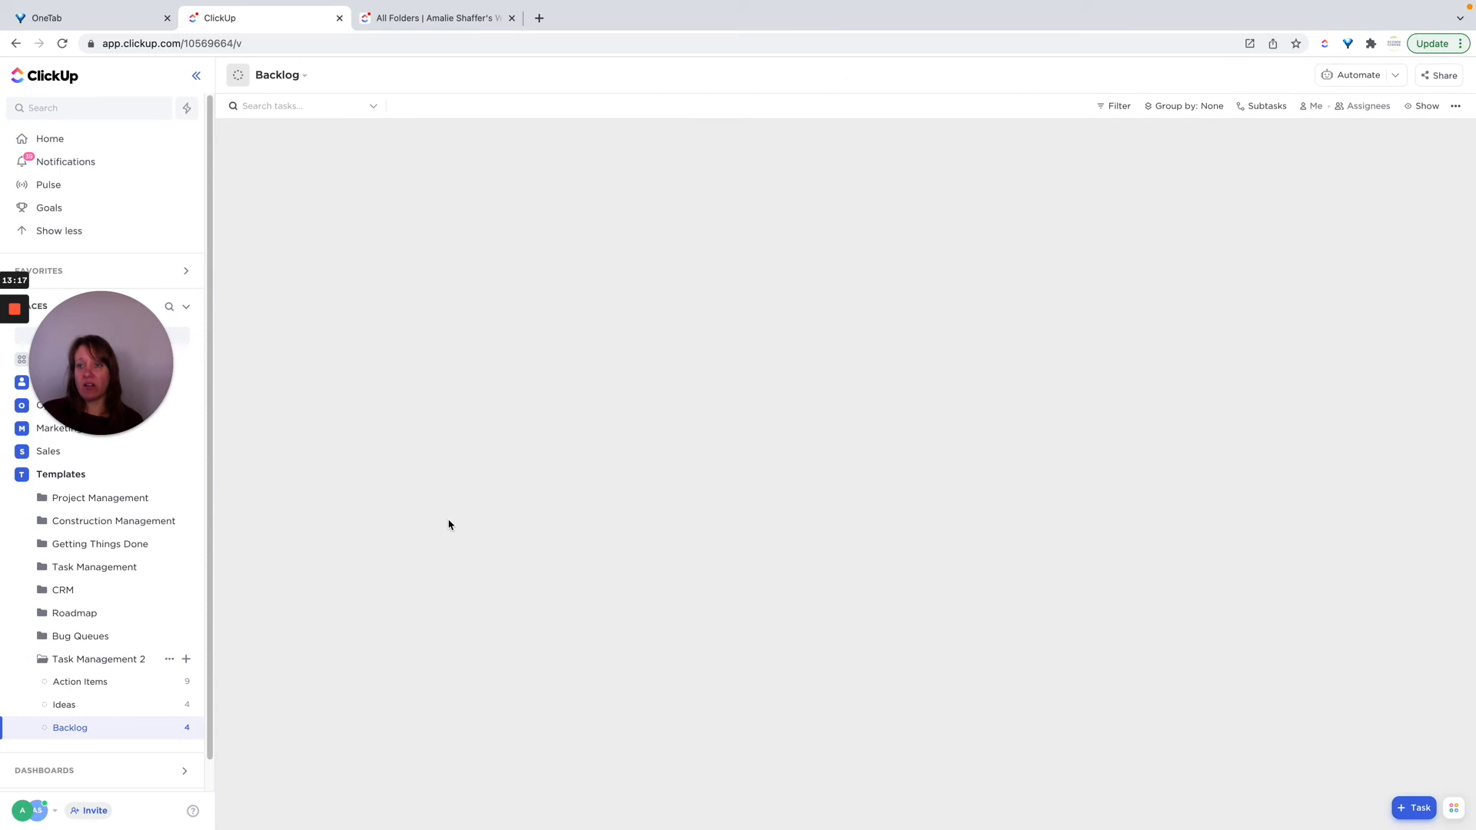
Step: Open the Backlog list and group its tasks by Priority
left_click(87, 734)
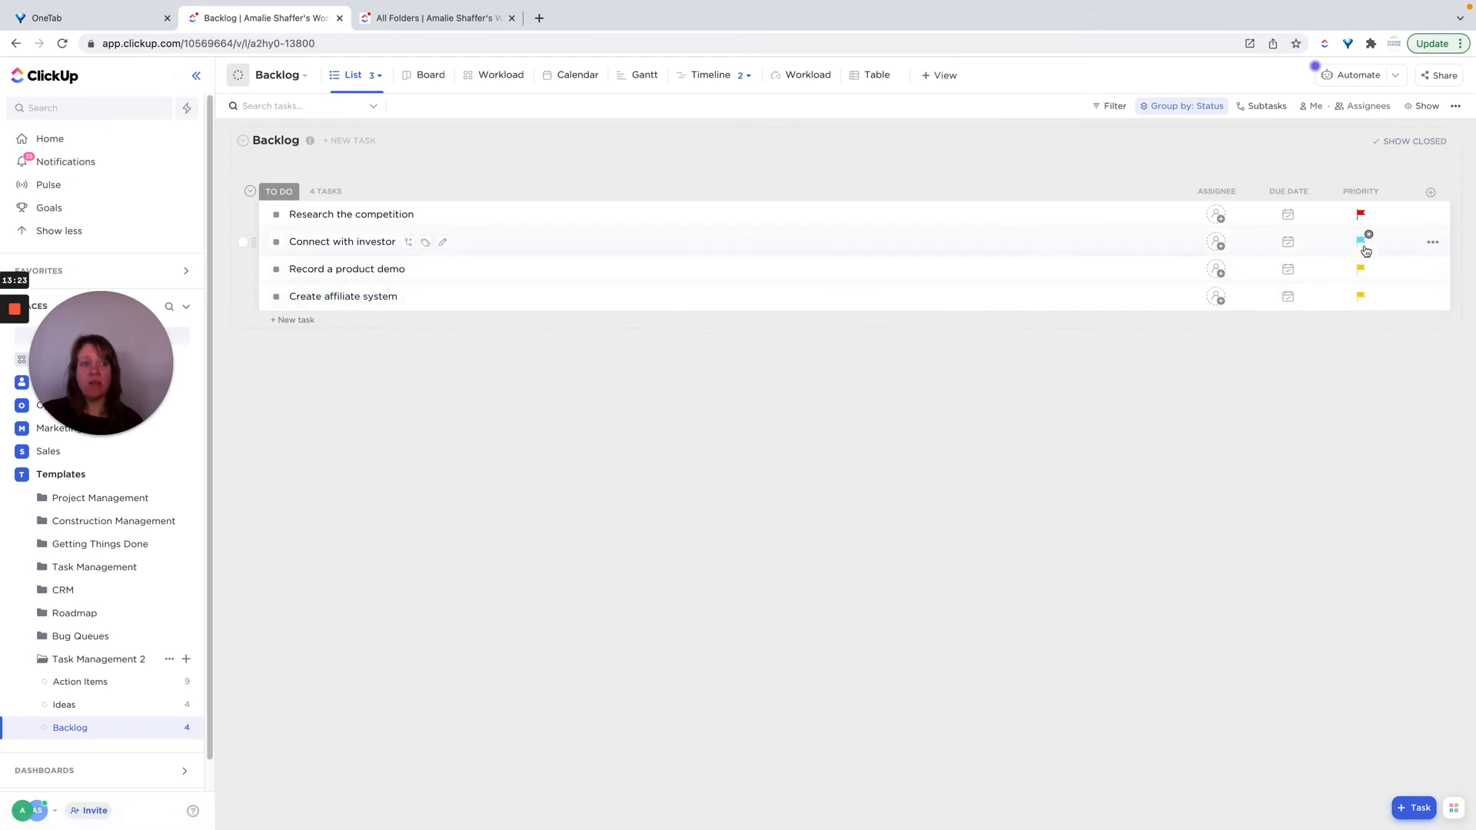
left_click(1176, 106)
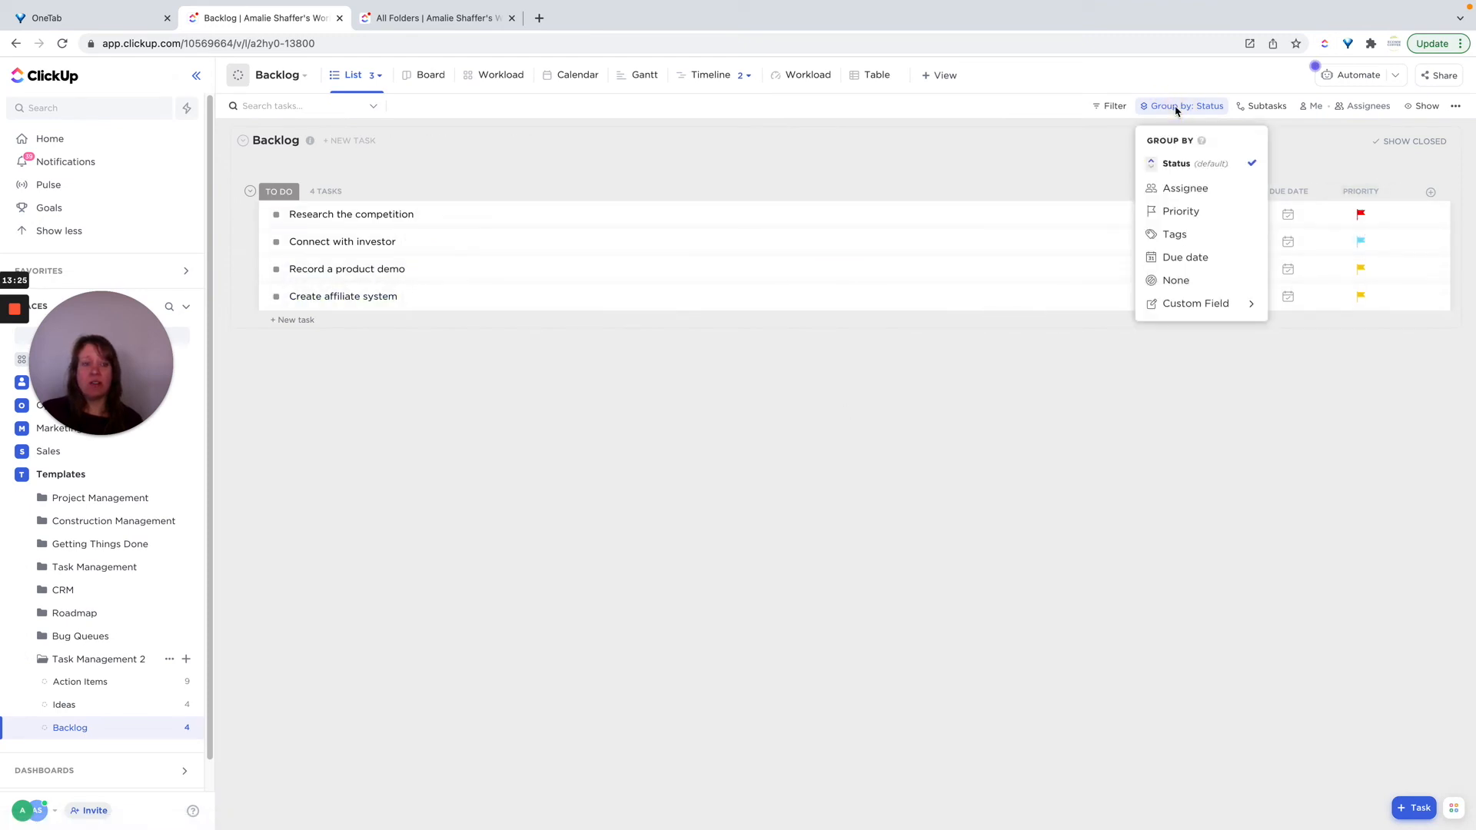
left_click(1178, 212)
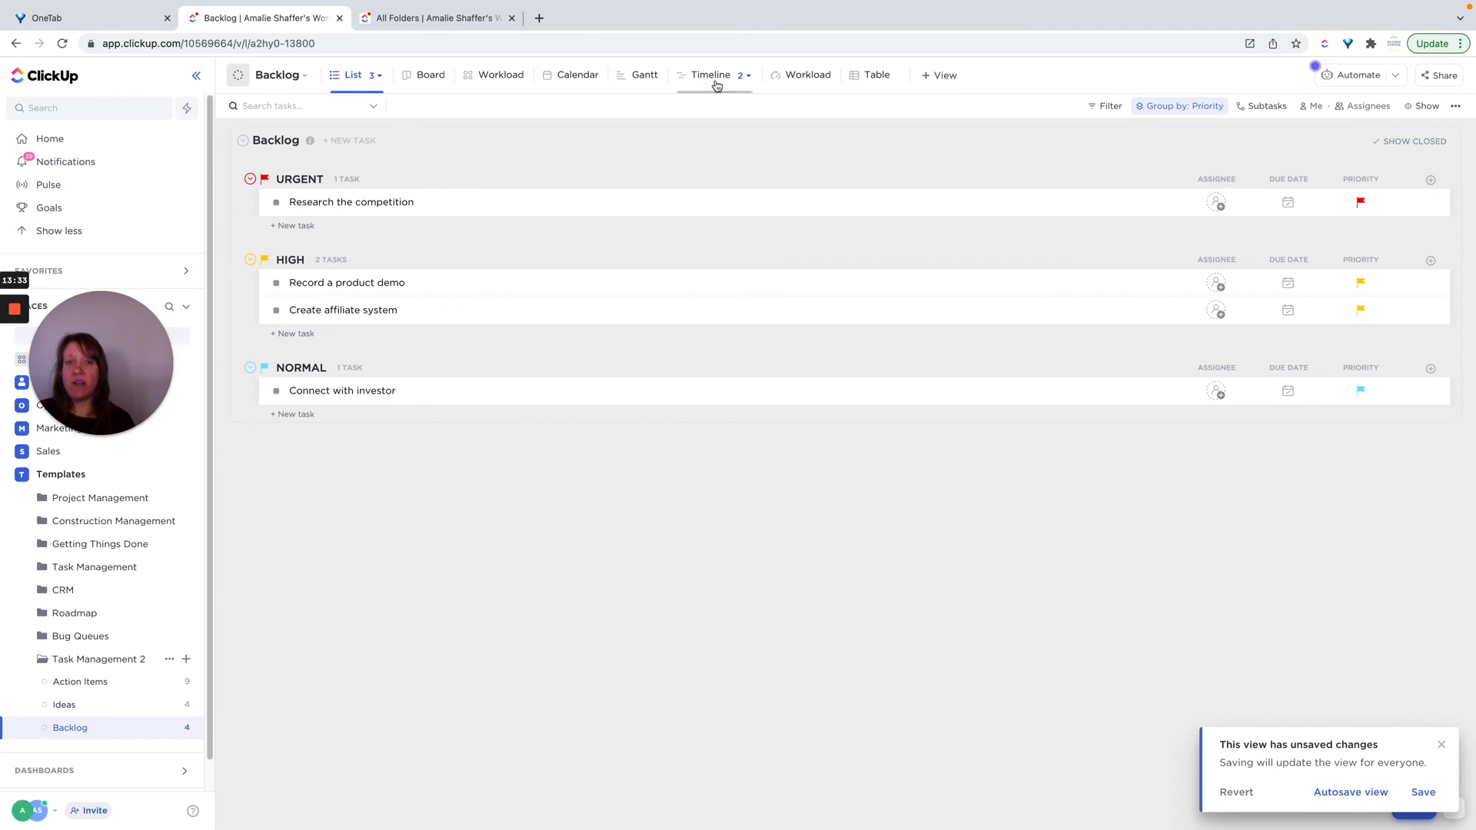
Step: Review the Timeline views of the Backlog and Action Items lists, and inspect the Design new logos task
left_click(712, 76)
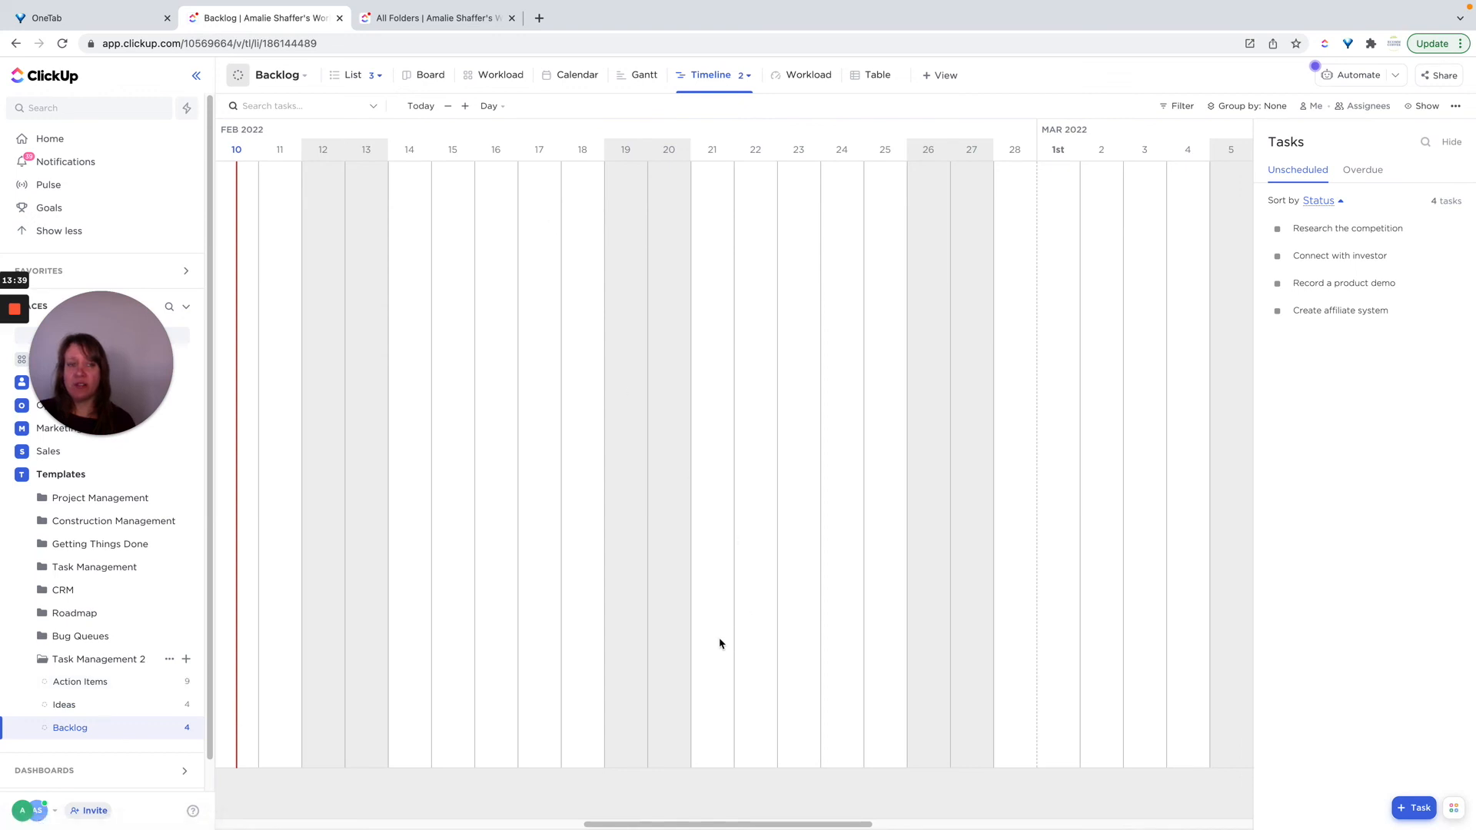
left_click(75, 683)
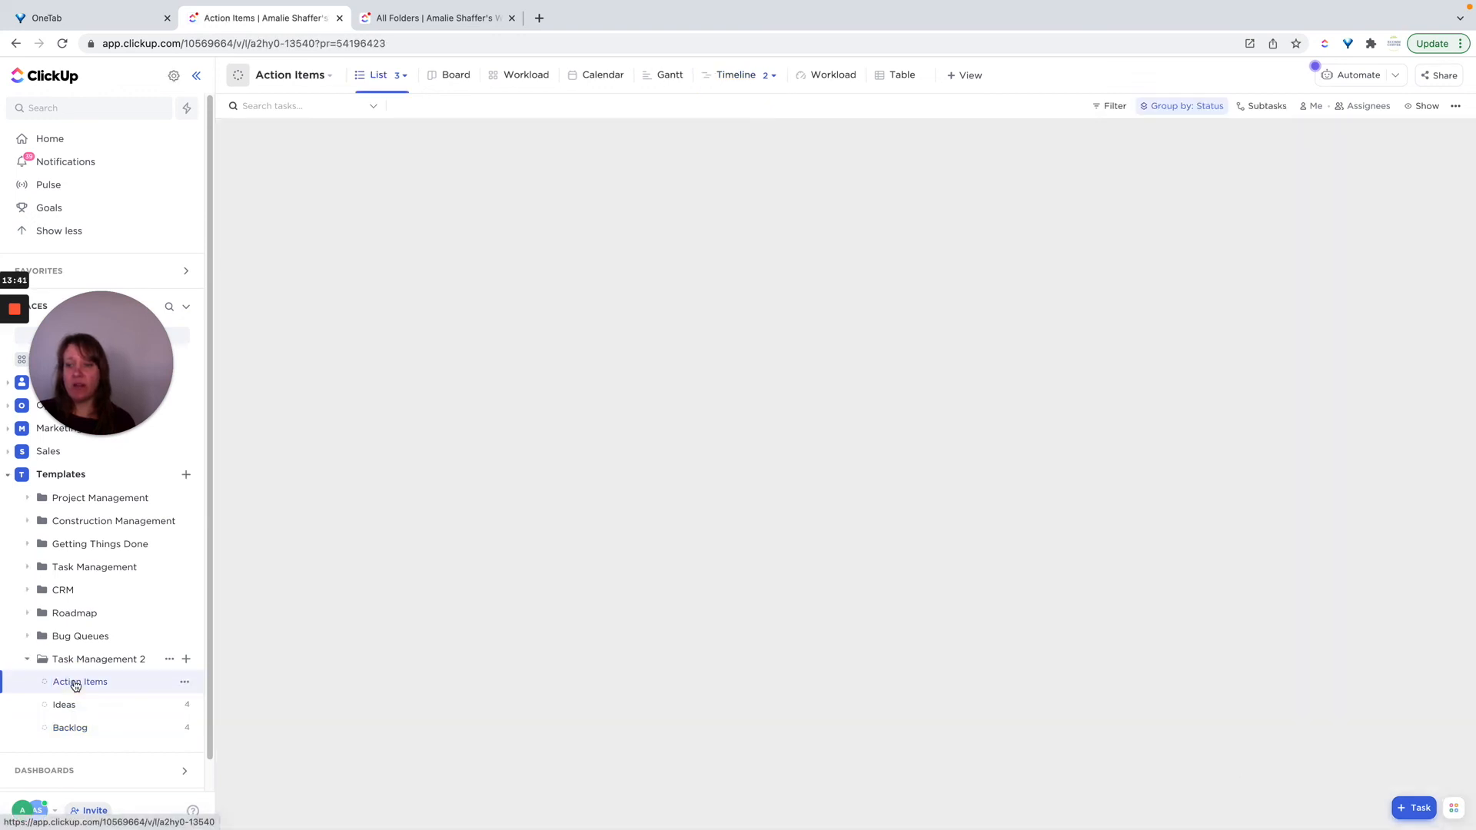
left_click(734, 76)
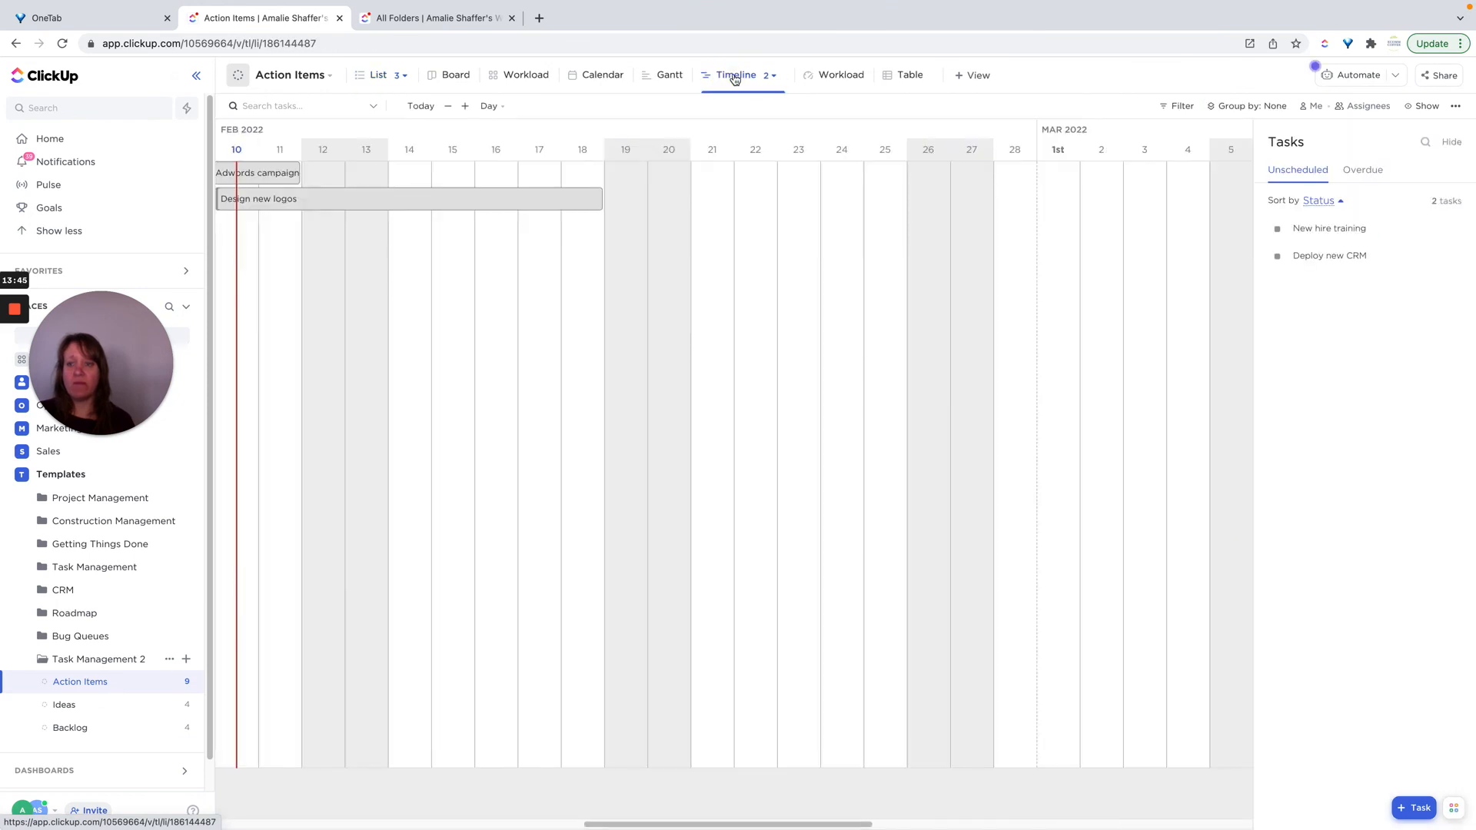
left_click(271, 204)
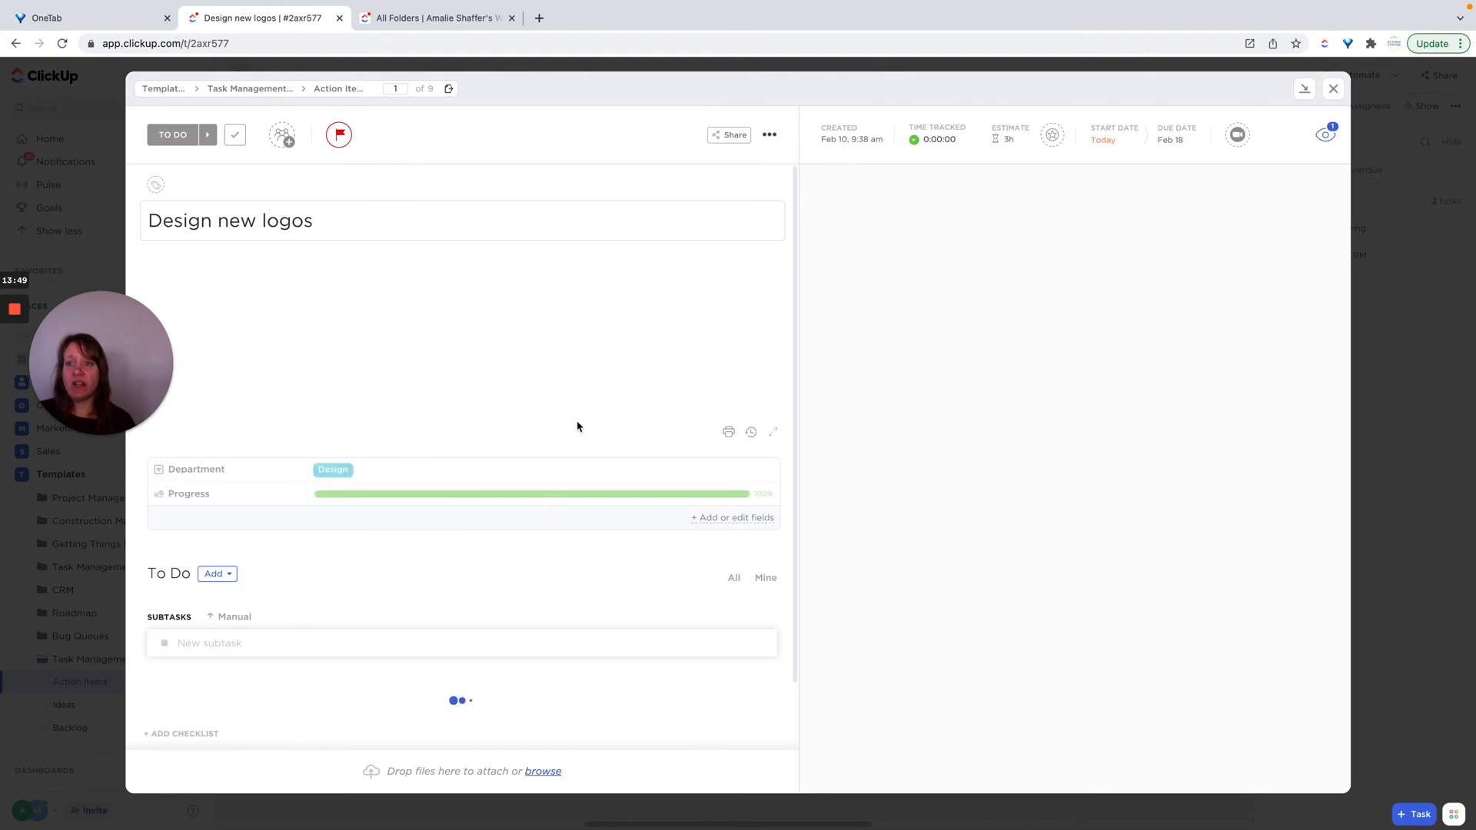
left_click(1333, 90)
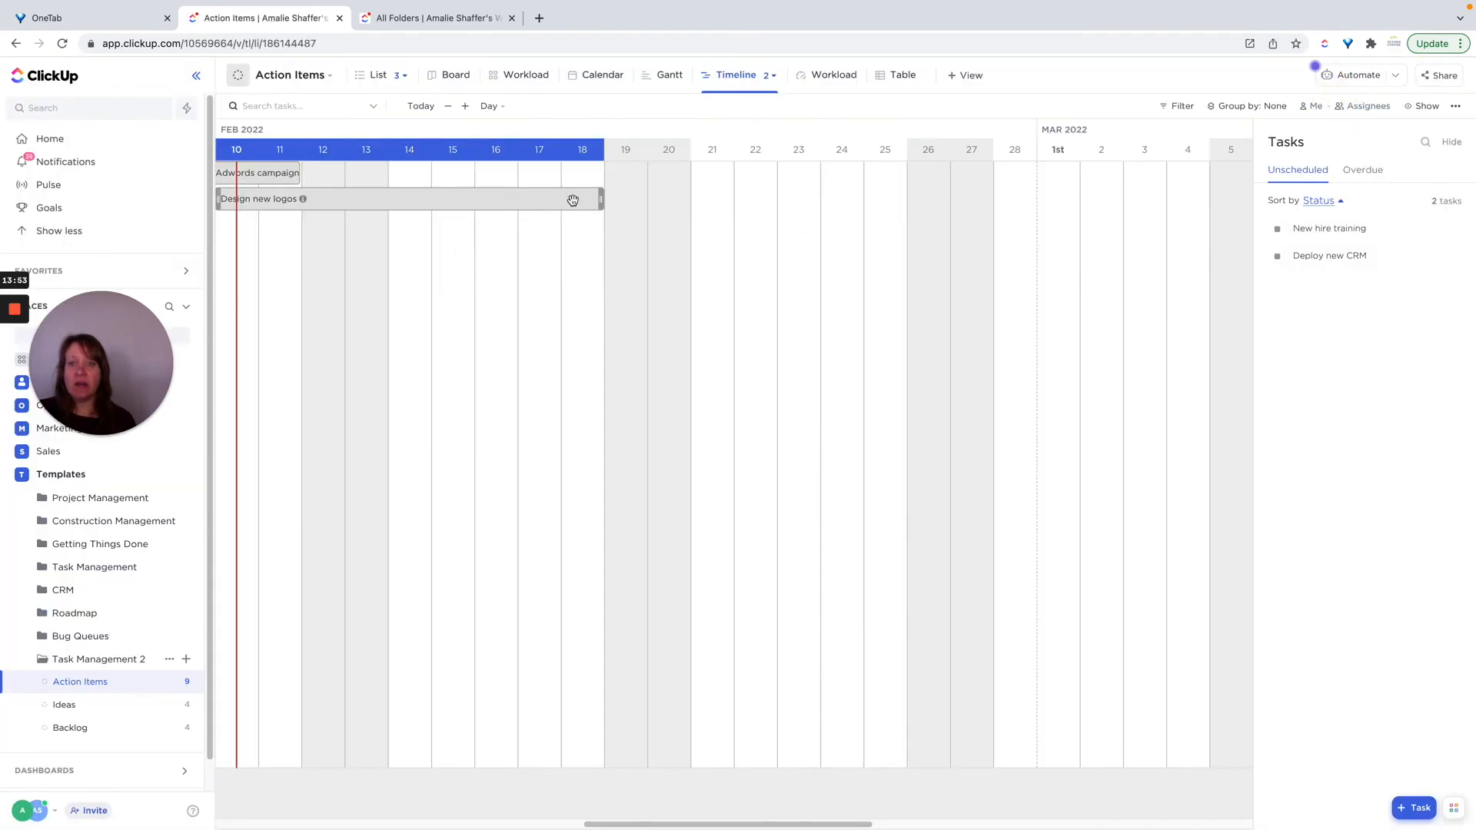
Step: Extend the Run productivity Adwords campaign task to end on February 28 and return to the Action Items List view
left_click_drag(269, 175, 1011, 177)
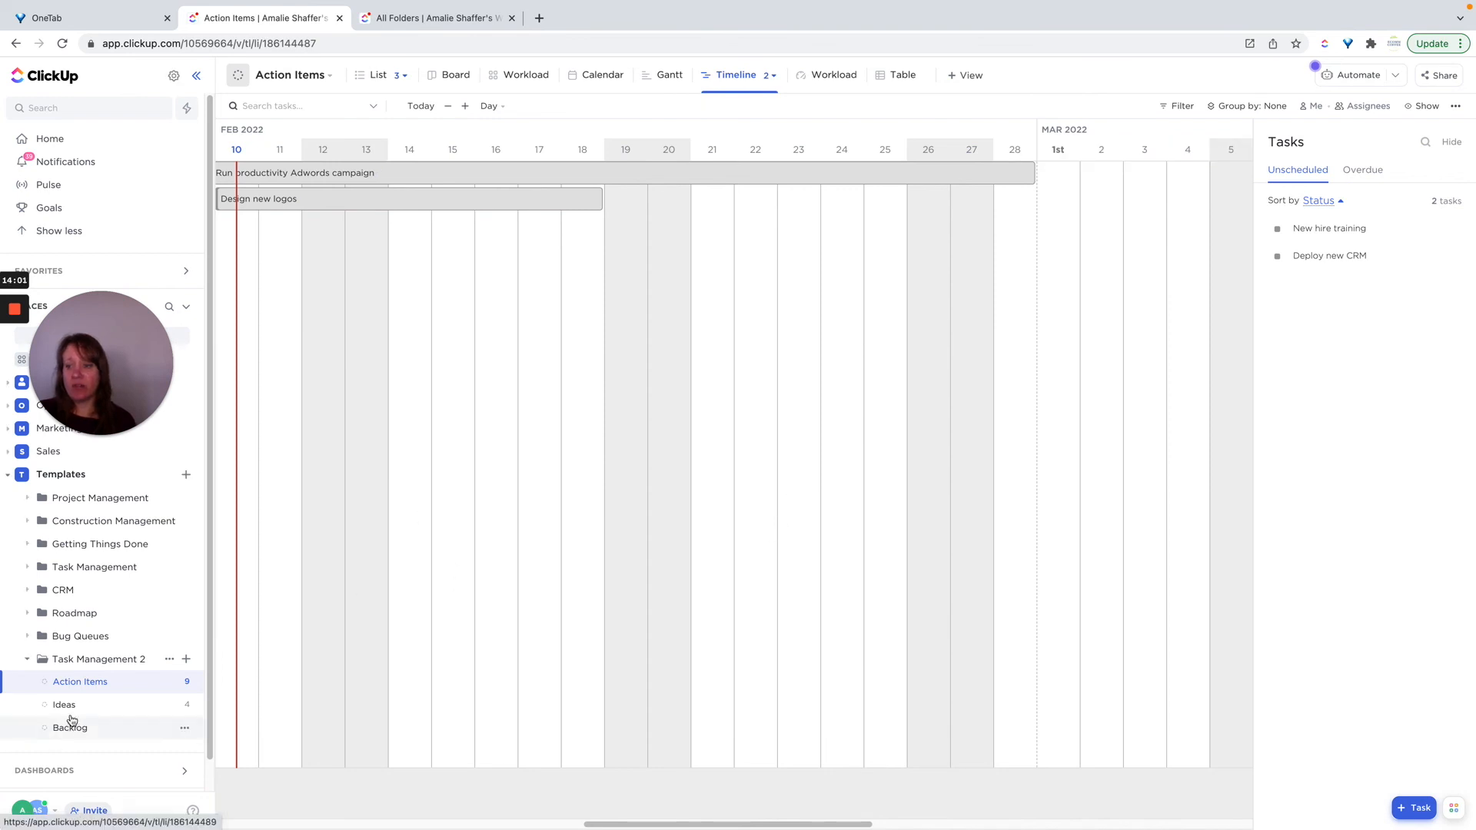
left_click(373, 81)
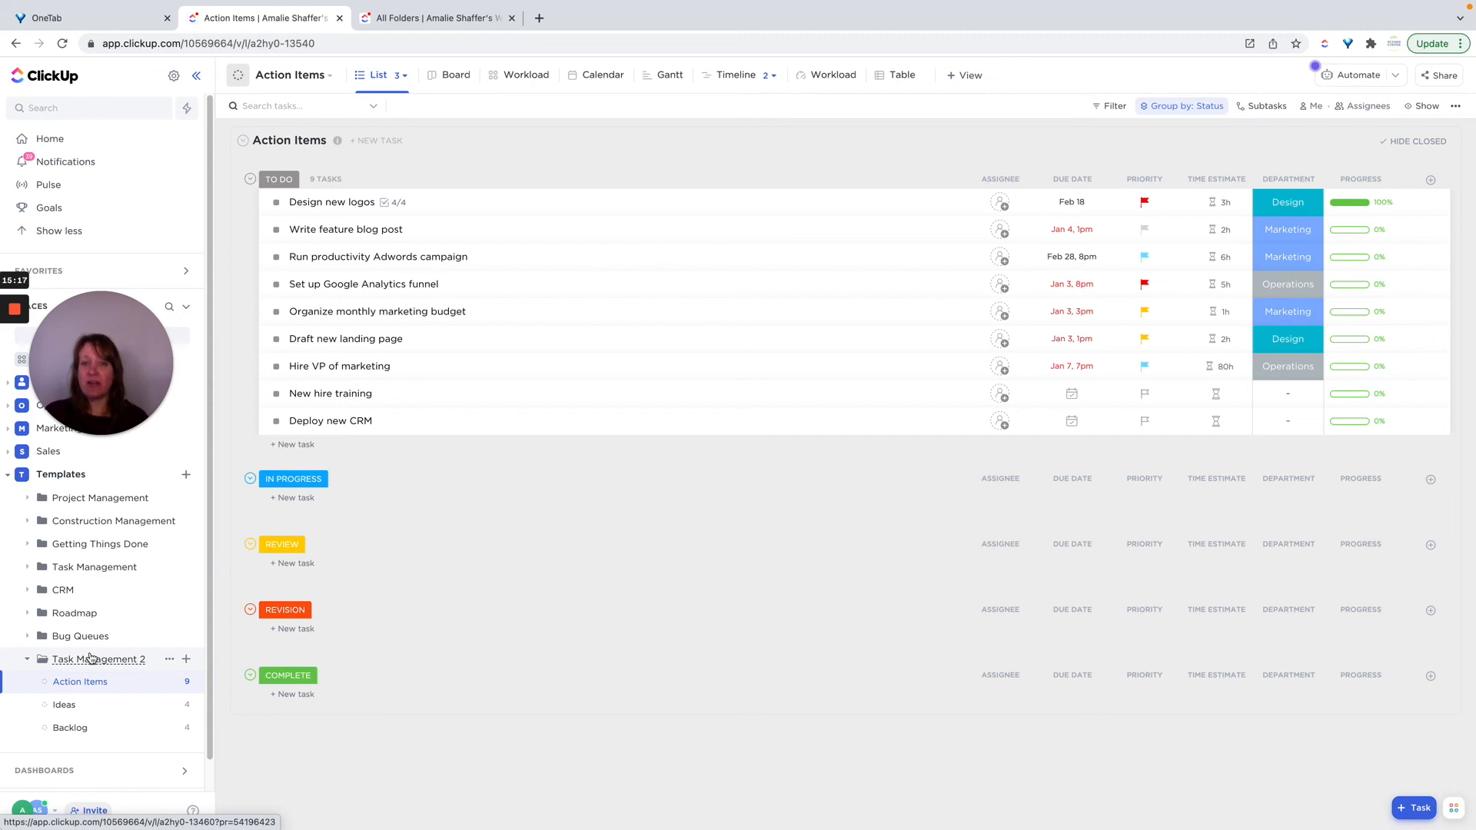
mouse_move(22, 317)
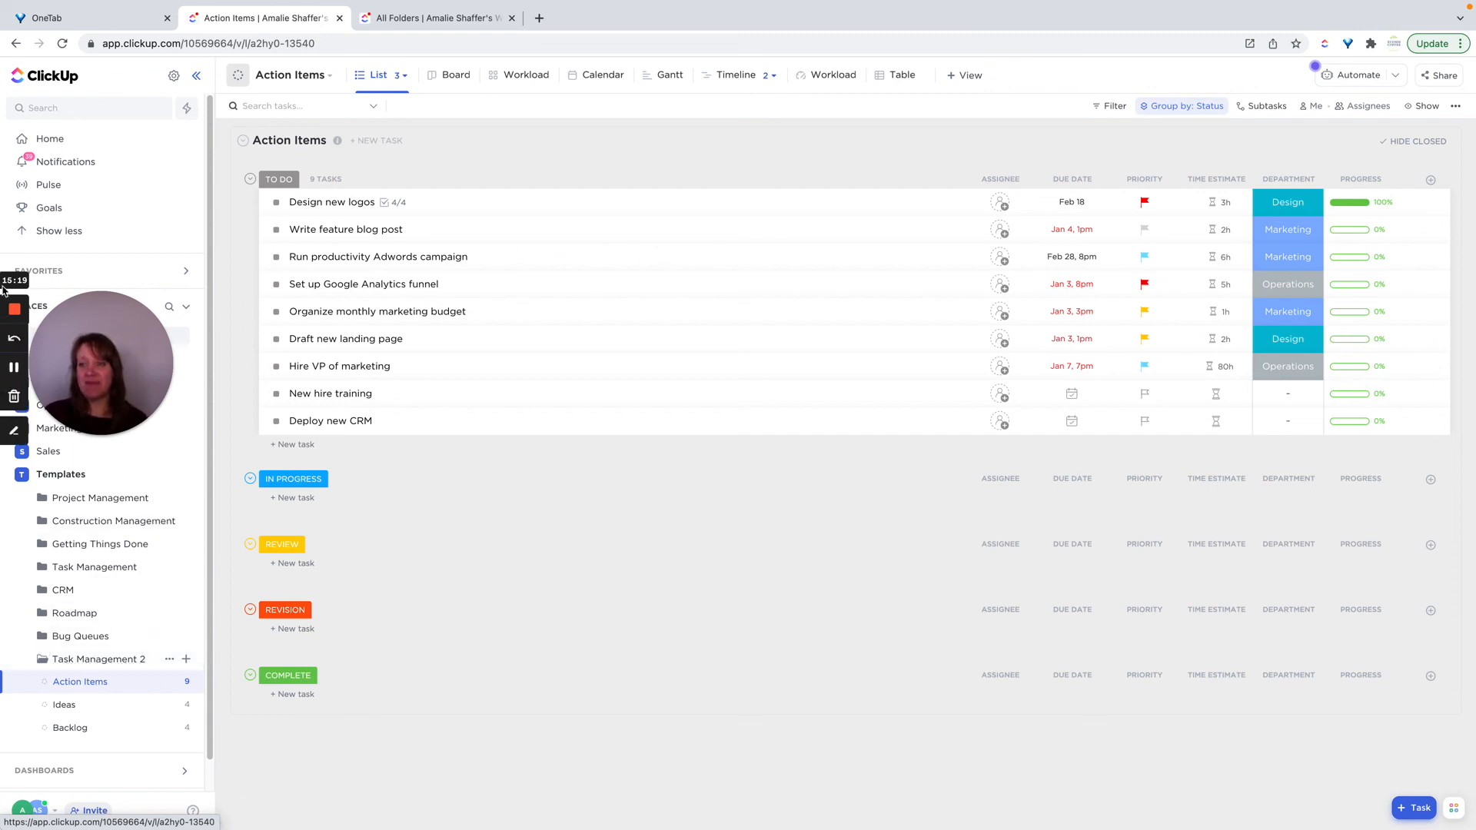